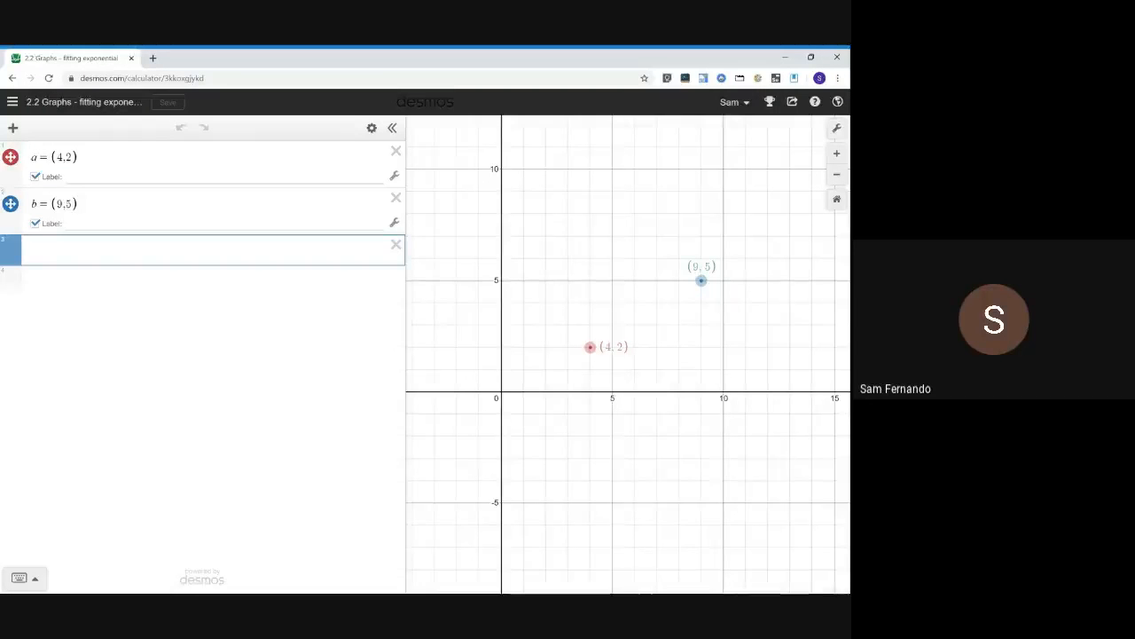
Enter the function y = 10^x in the empty expression row
type("y =")
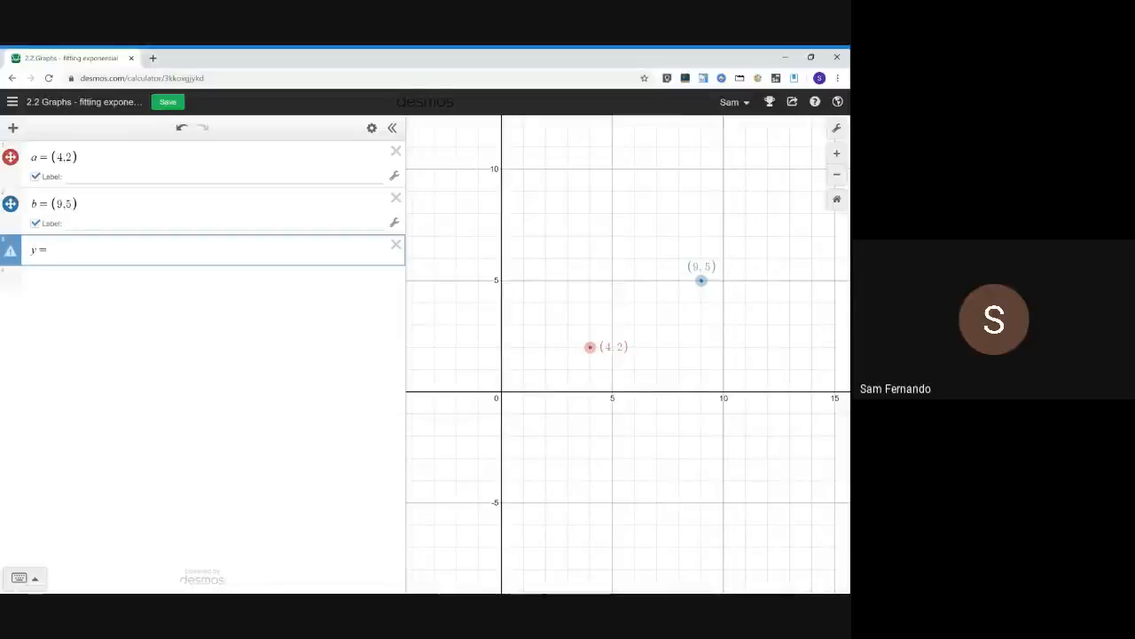
type(" 10^x")
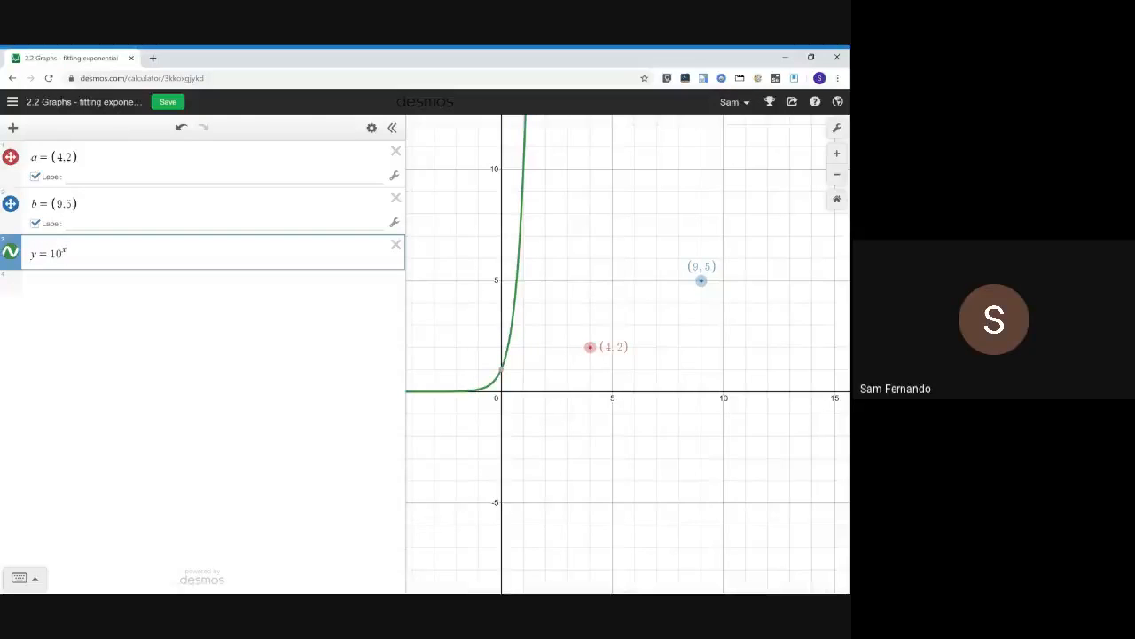
key("Left")
key("Left")
key("Left")
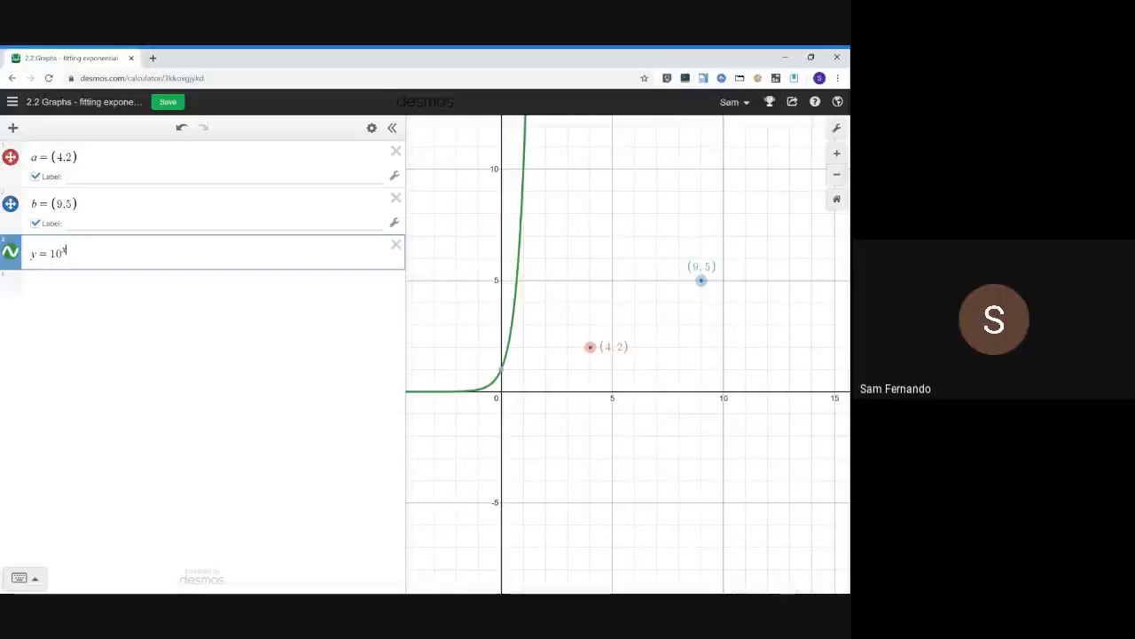
key("Right")
key("Right")
key("Right")
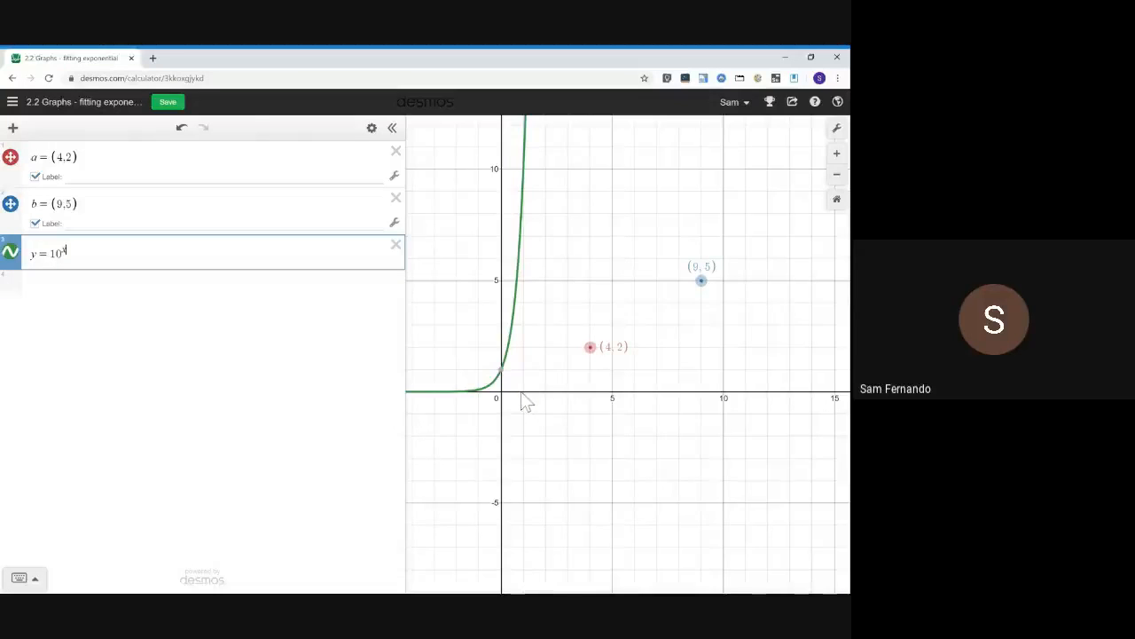
Shift the curve up by one, making the function y = 10^x + 1
mouse_move(503, 377)
left_click_drag(621, 372, 625, 372)
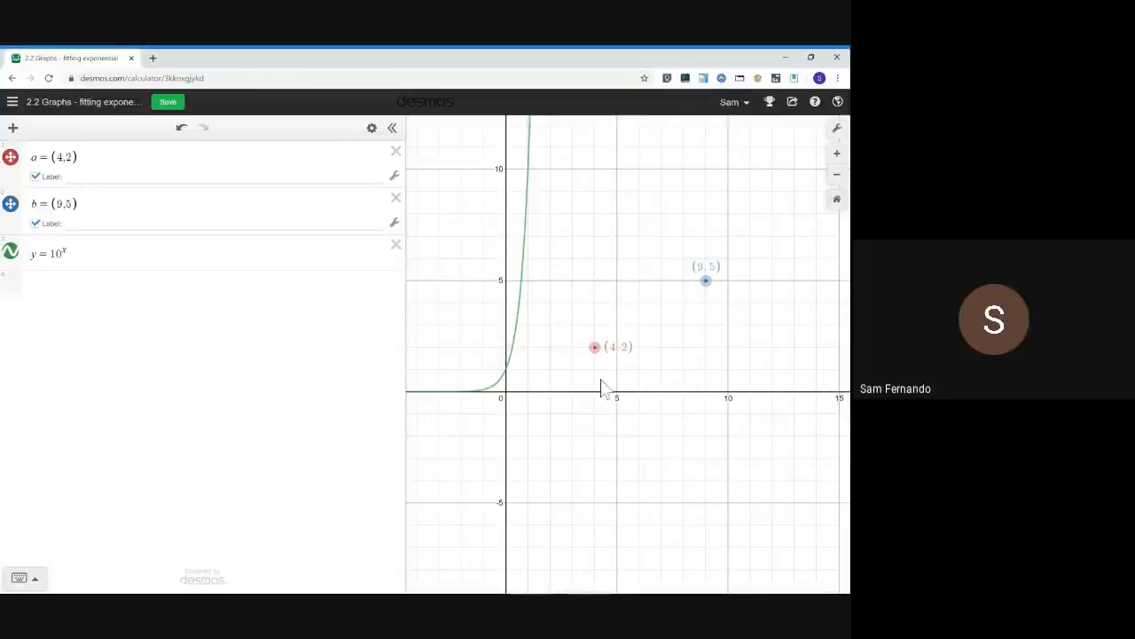
left_click(506, 375)
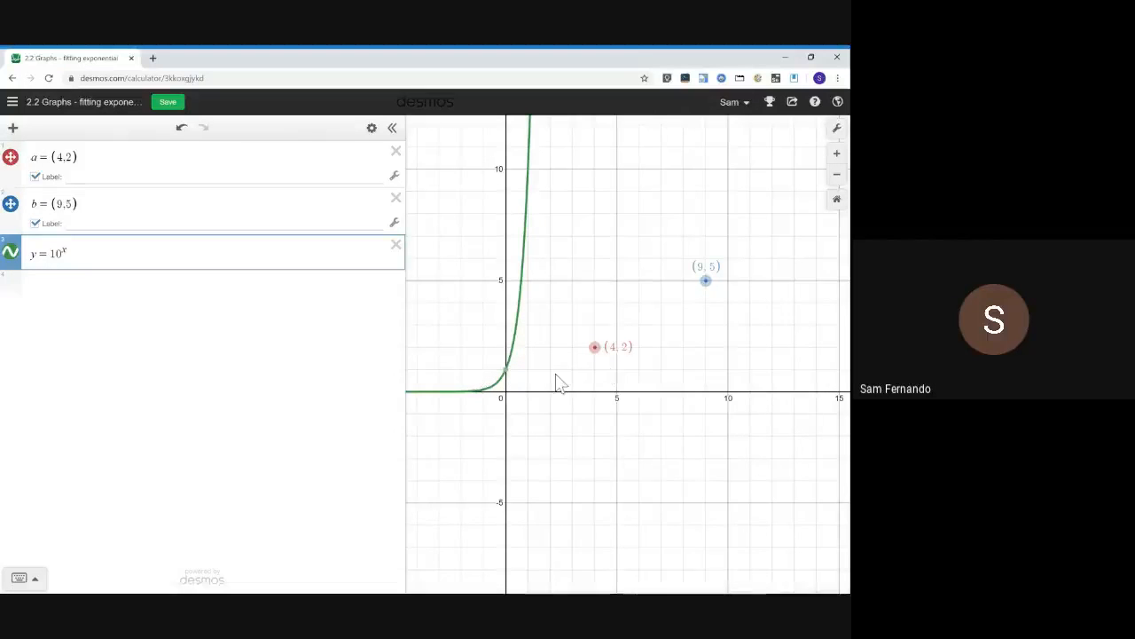
left_click(67, 253)
key("Right")
type("+1")
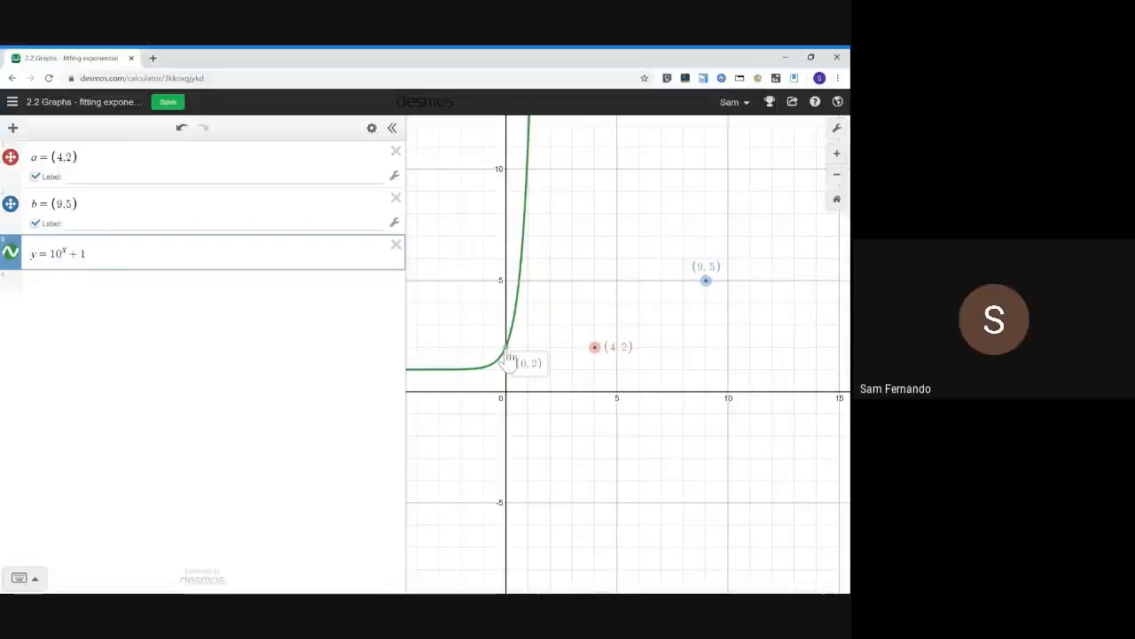
mouse_move(507, 349)
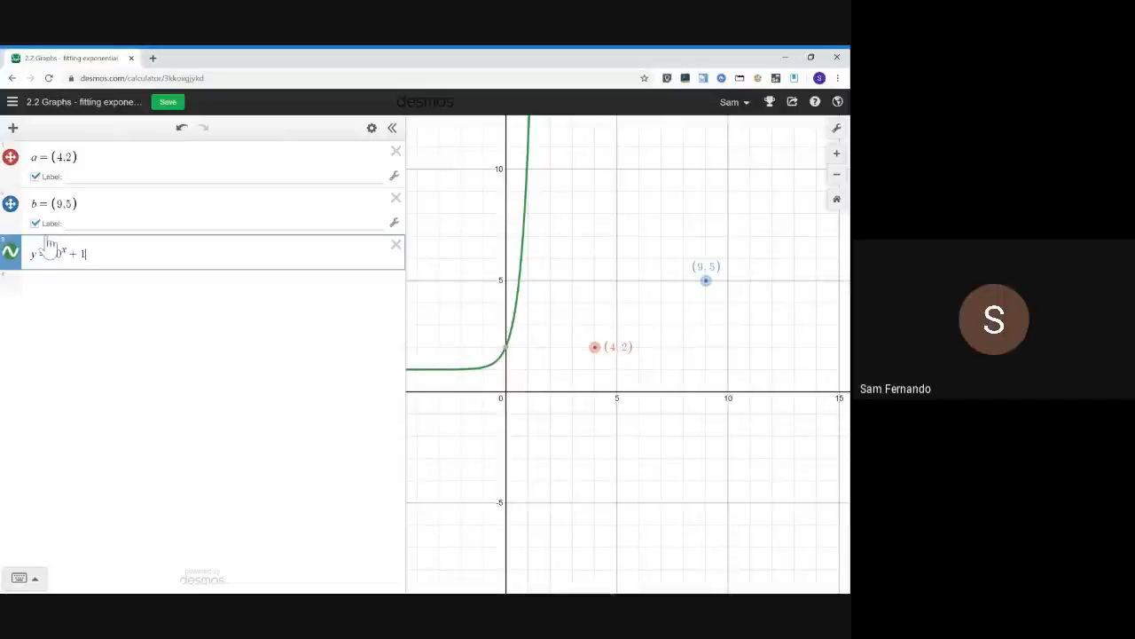
Change the exponent to (x − 4) so the function reads y = 10^(x−4) + 1
key("Left")
key("Left")
key("Left")
key("Left")
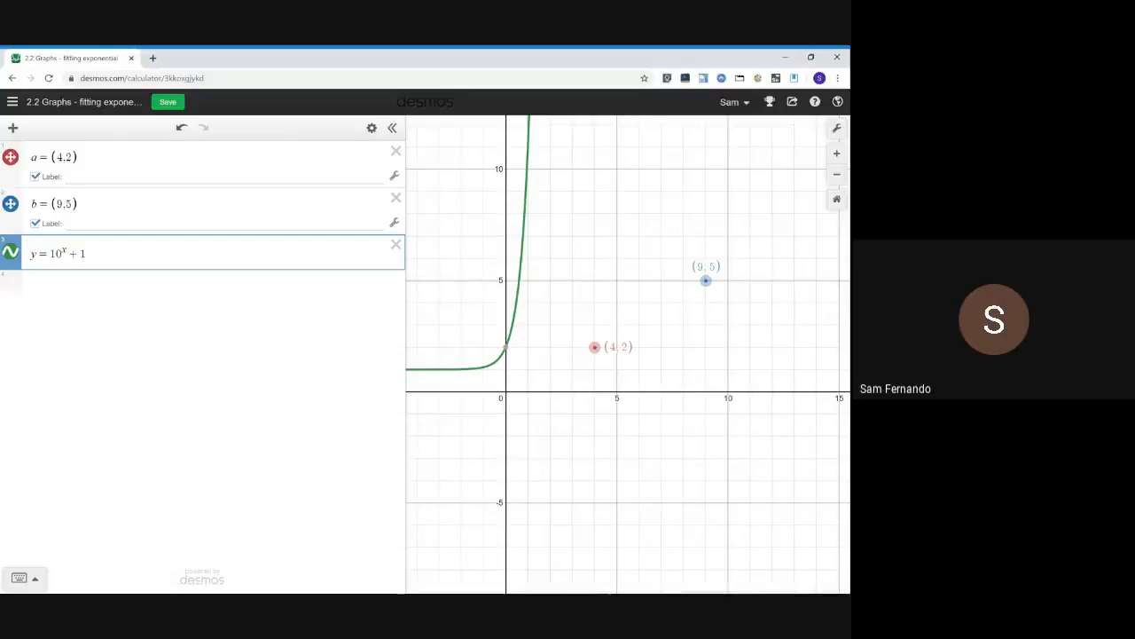
type("(")
key("Right")
type(")")
key("Left")
type("-4")
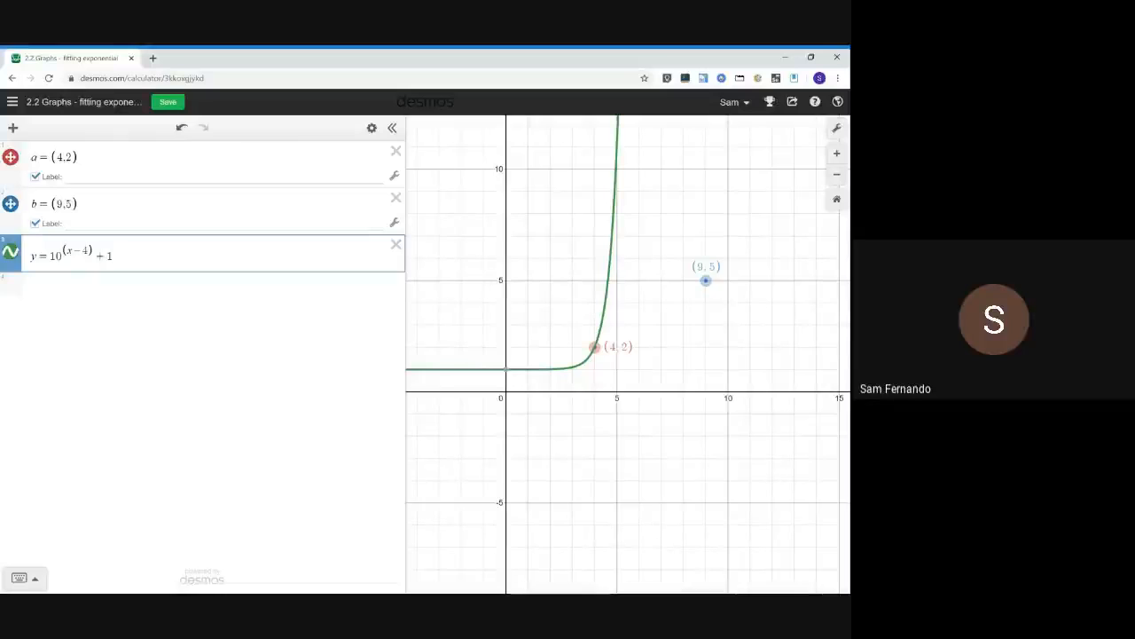
Duplicate the equation y = 10^(x−4) + 1 into a new expression row
left_click(112, 256)
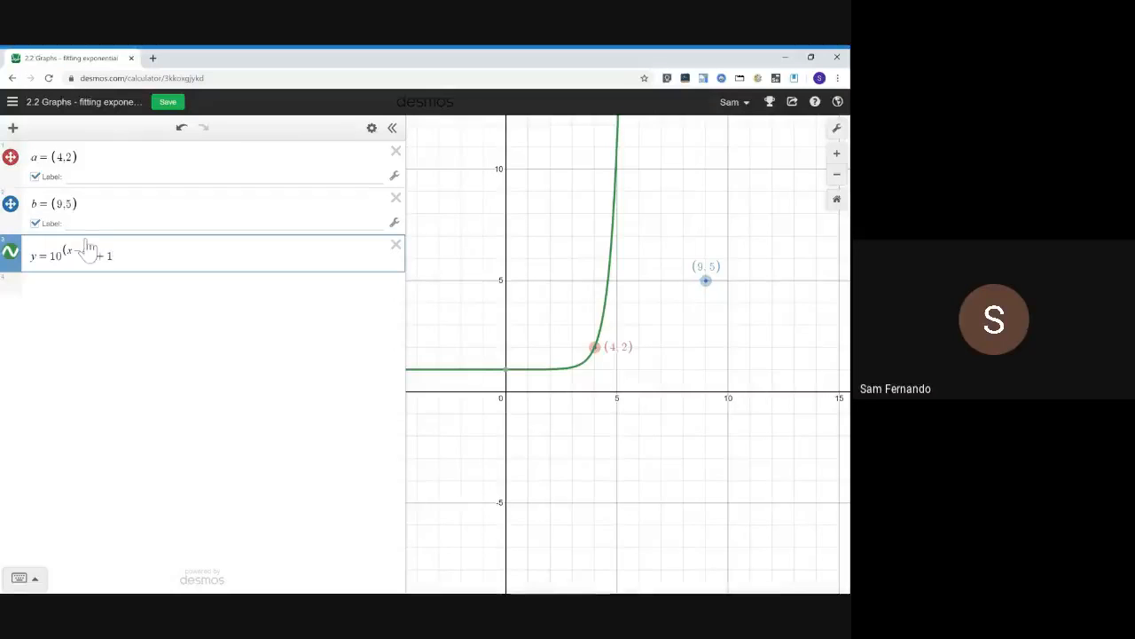
mouse_move(88, 251)
left_mouse_down()
mouse_move(74, 251)
mouse_move(106, 256)
left_mouse_up()
left_click(78, 305)
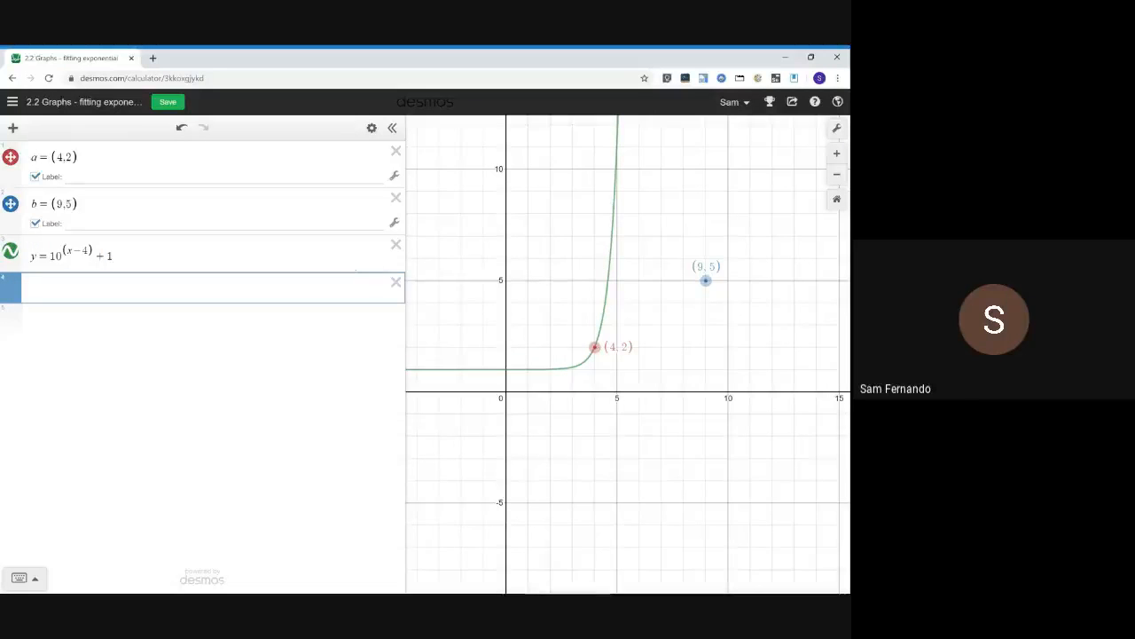
key("Up")
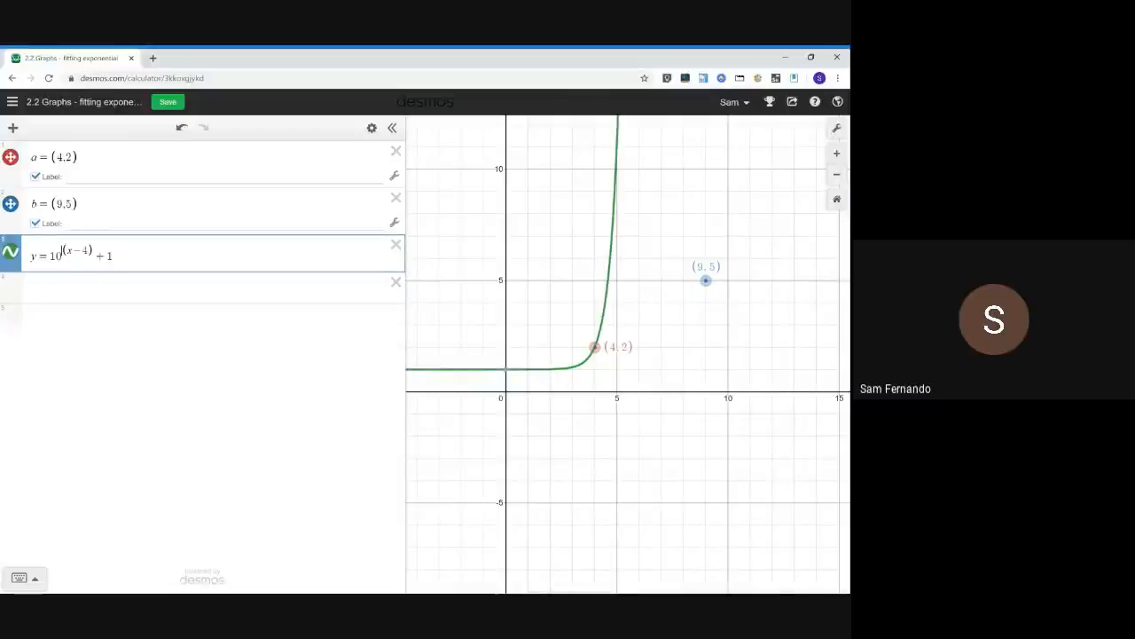
key("ctrl+a")
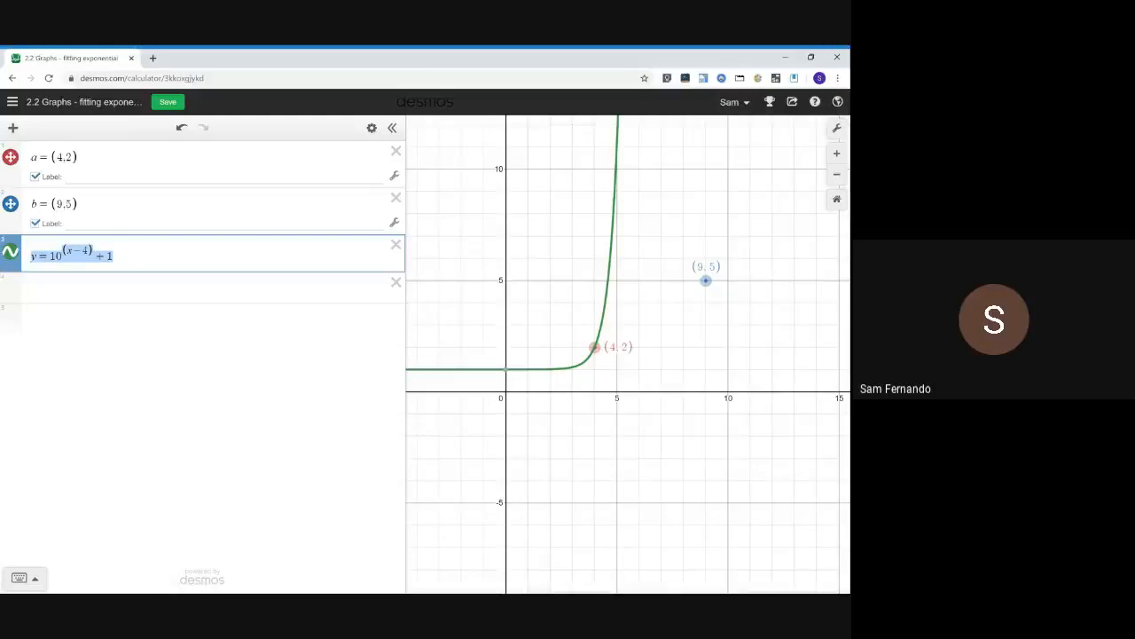
key("ctrl+c")
key("Down")
key("ctrl+v")
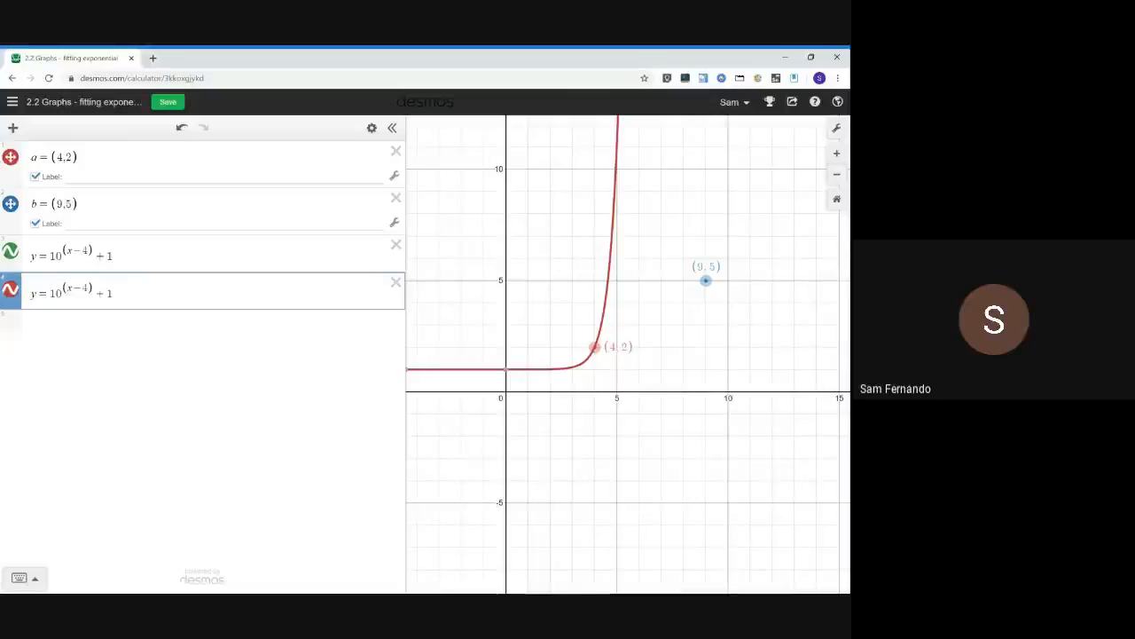
Insert m as a factor in front of the exponent's bracket, giving y = 10^(m(x−4)) + 1
type("m")
key("Return")
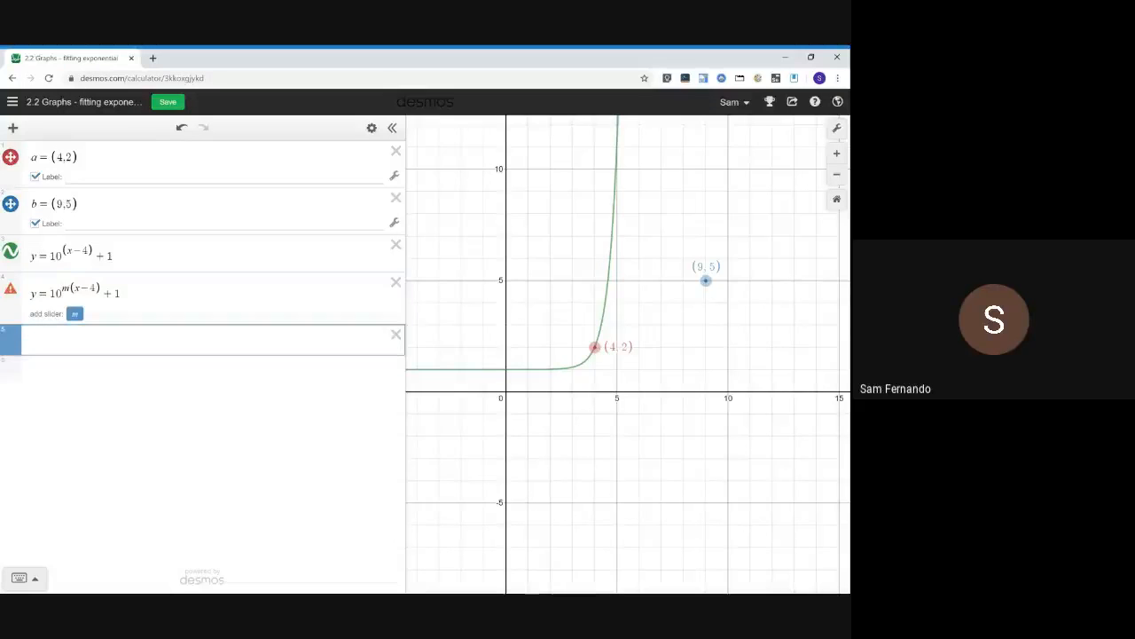
left_click_drag(71, 289, 63, 288)
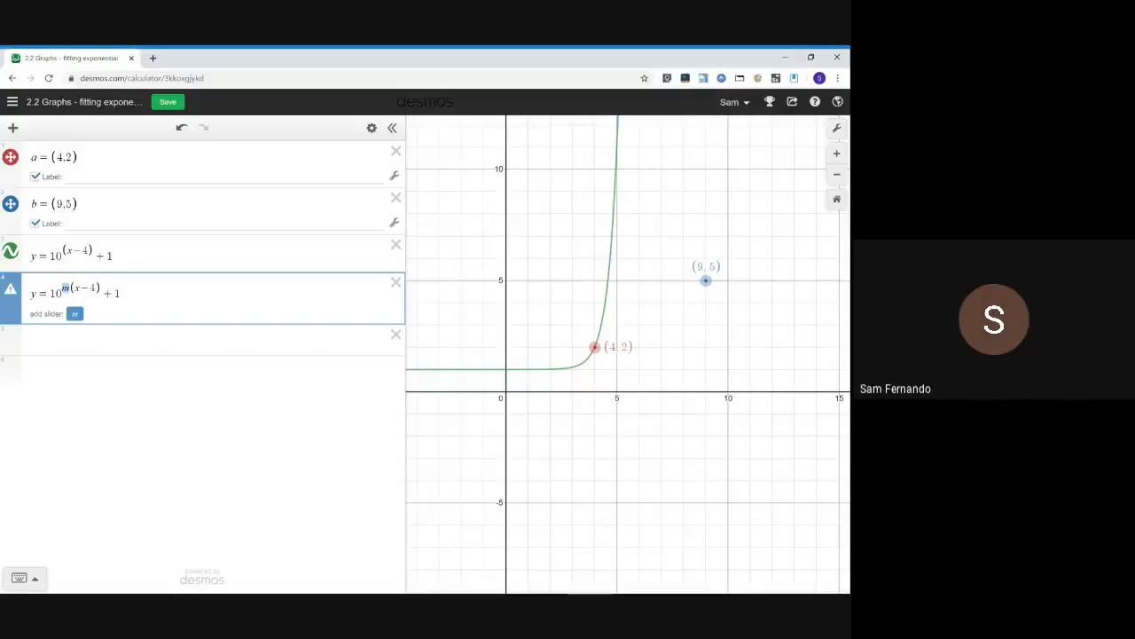
left_click(98, 348)
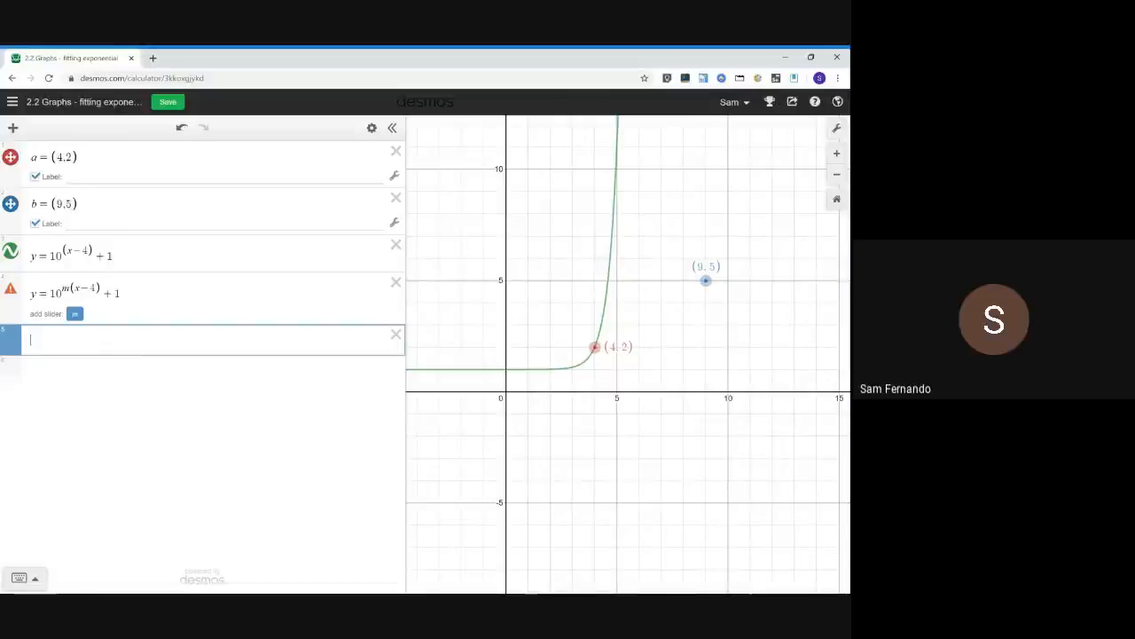
Copy the m equation into the next row and substitute the point (9, 5), giving 5 = 10^(m(9−4)) + 1
left_click_drag(124, 294, 12, 296)
key("ctrl+c")
left_click(80, 341)
key("ctrl+v")
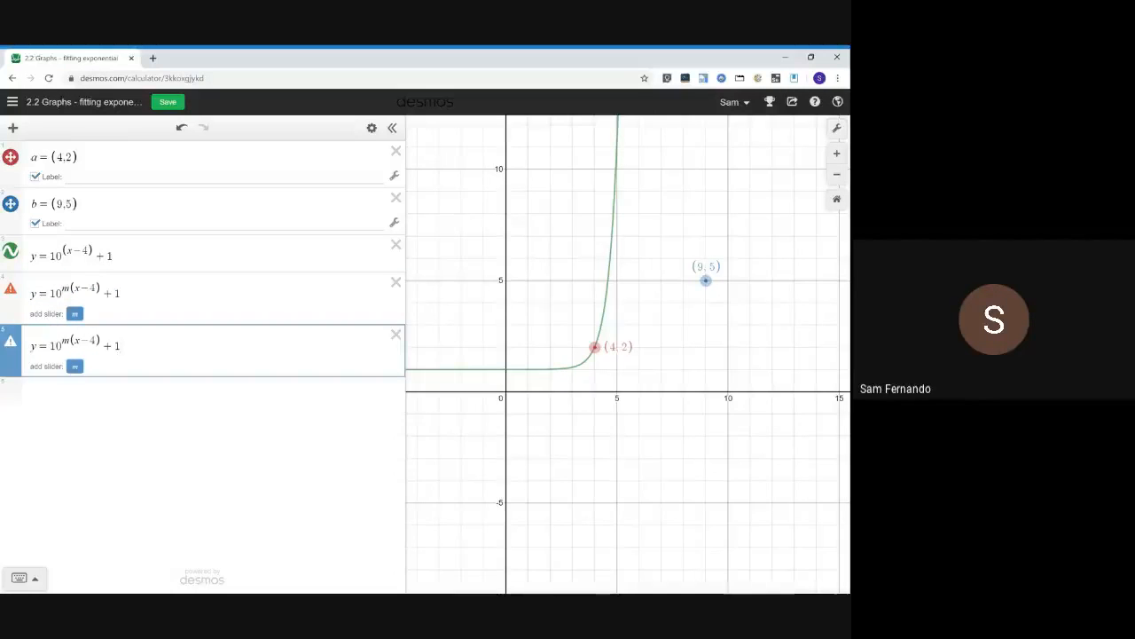
key("BackSpace")
type("5")
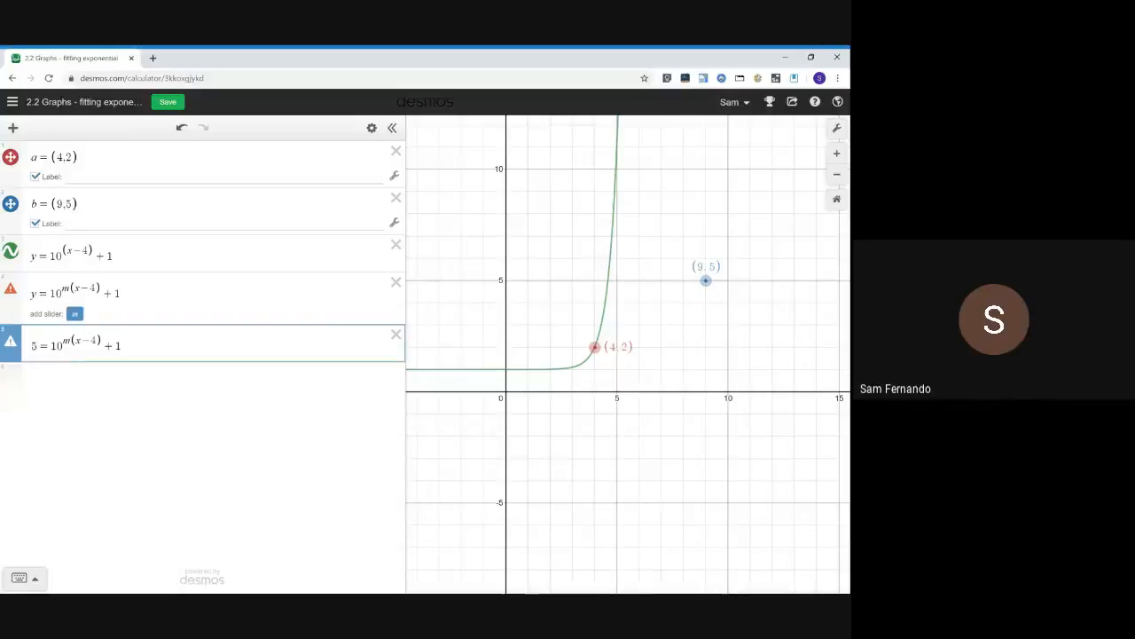
key("BackSpace")
type("9")
Duplicate the substituted equation into a new row
key("End")
key("ctrl+a")
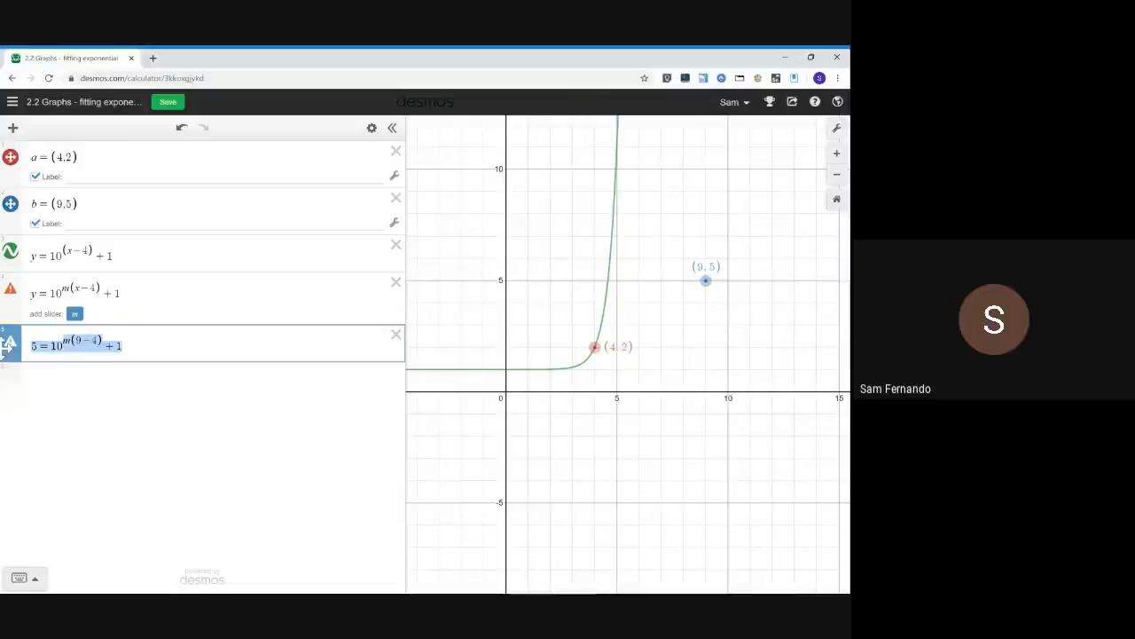
key("ctrl+c")
key("Return")
key("ctrl+v")
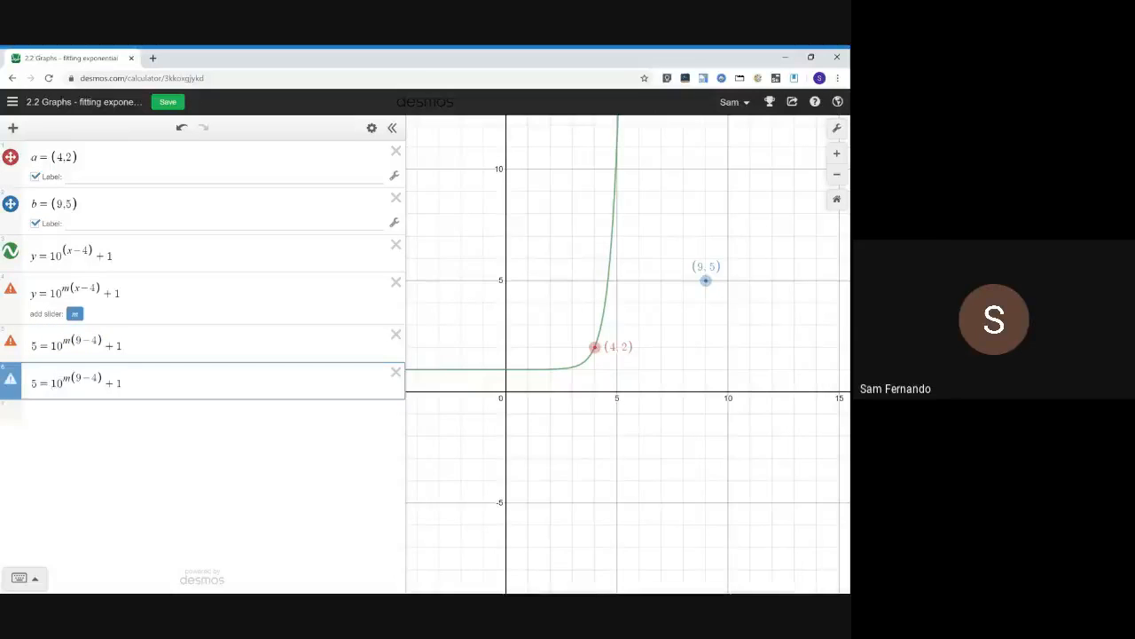
Simplify the duplicated equation to 4 = 10^(5m)
key("BackSpace")
key("BackSpace")
left_click(37, 383)
left_click_drag(104, 377, 72, 377)
key("BackSpace")
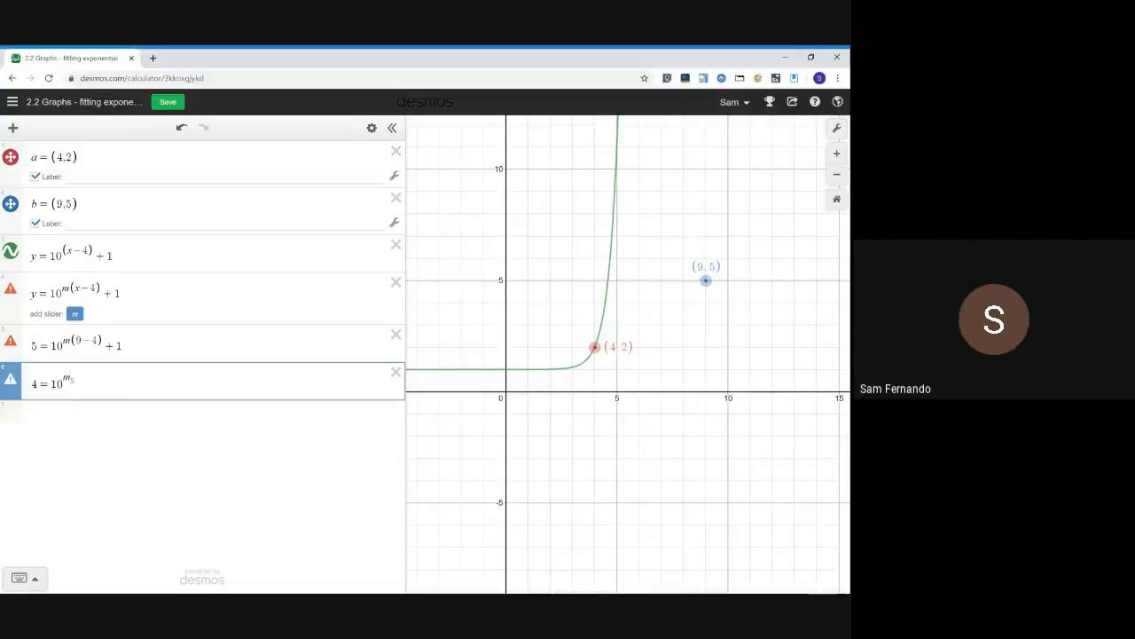
key("Left")
type("5")
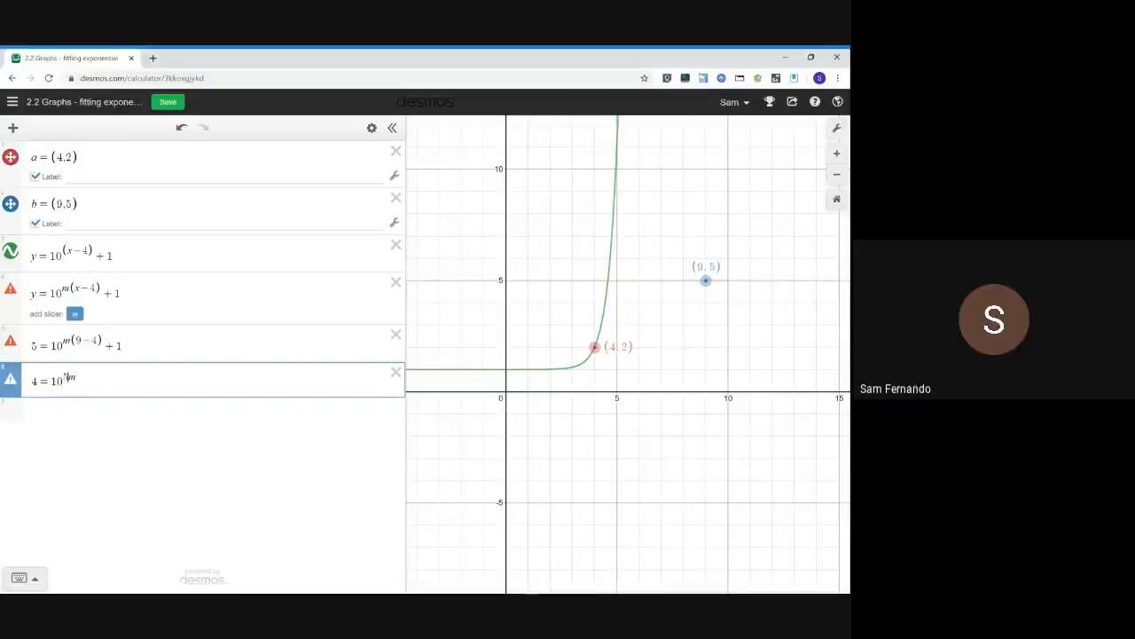
Write the logarithmic form log(4) = 5m in a new row
left_click(77, 417)
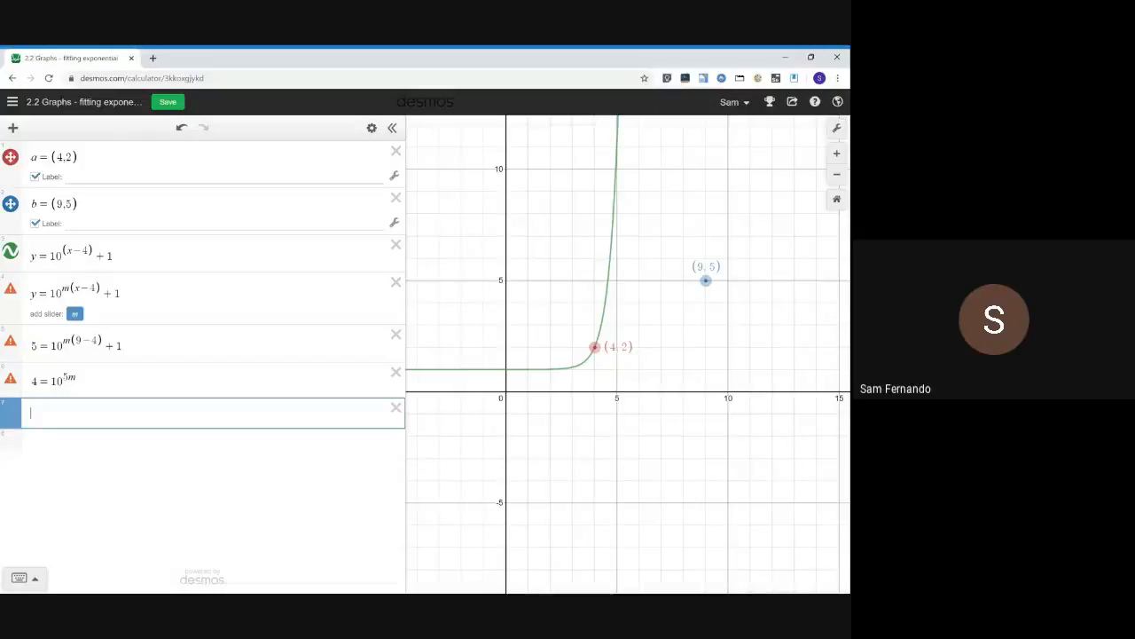
type("log(4) ")
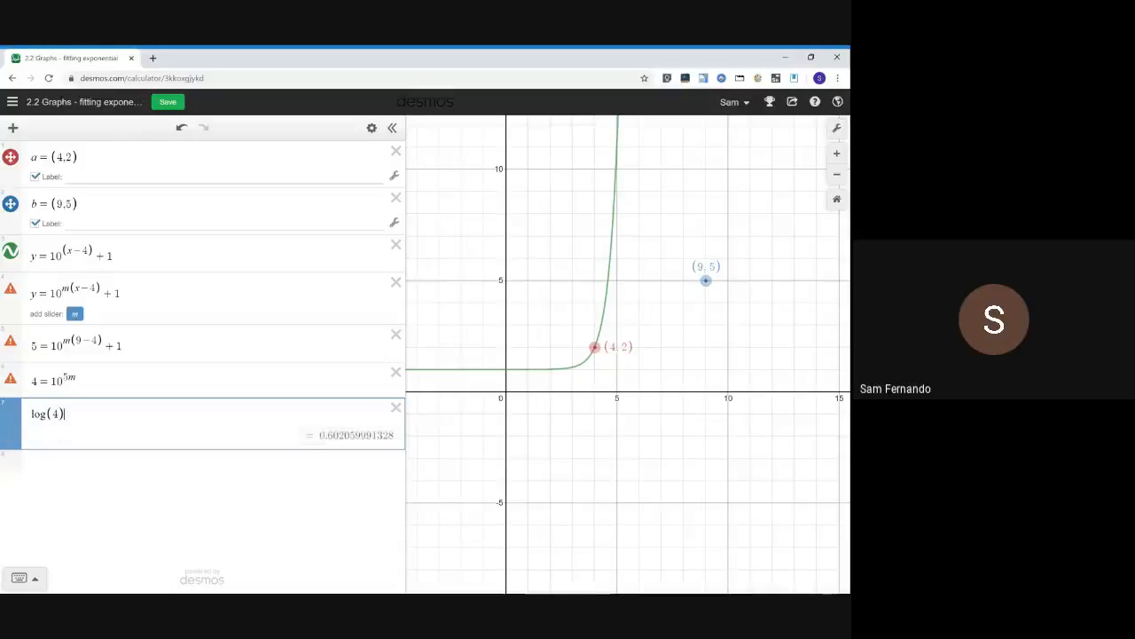
type("= ")
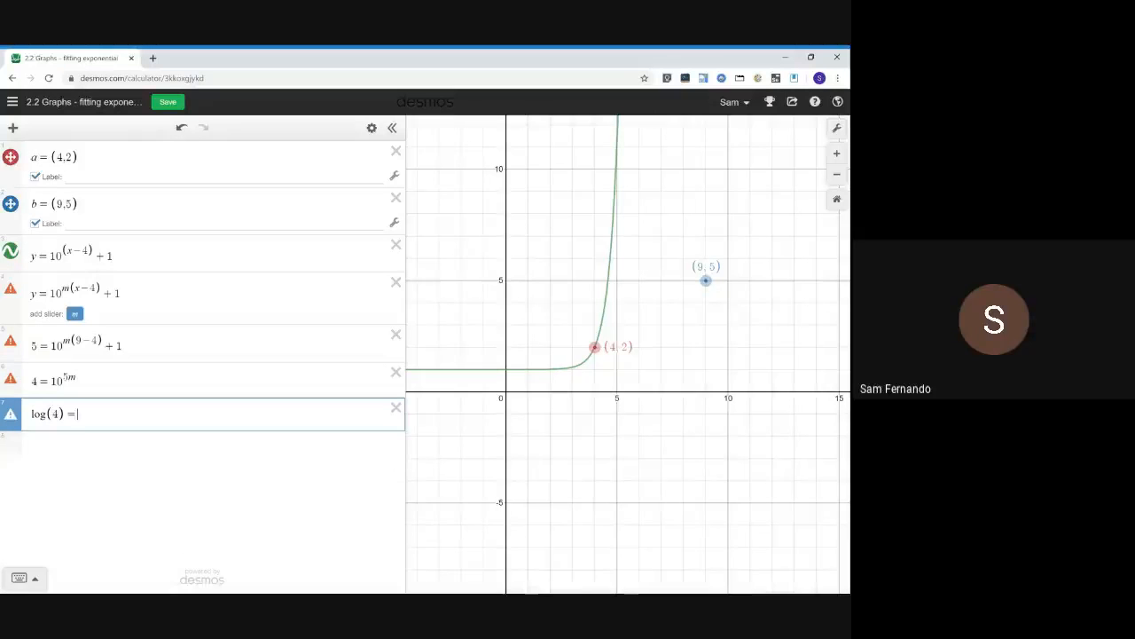
type("5m")
Copy log(4) = 5m into the next row and divide by 5 to get log(4)/5 = m
left_click(64, 381)
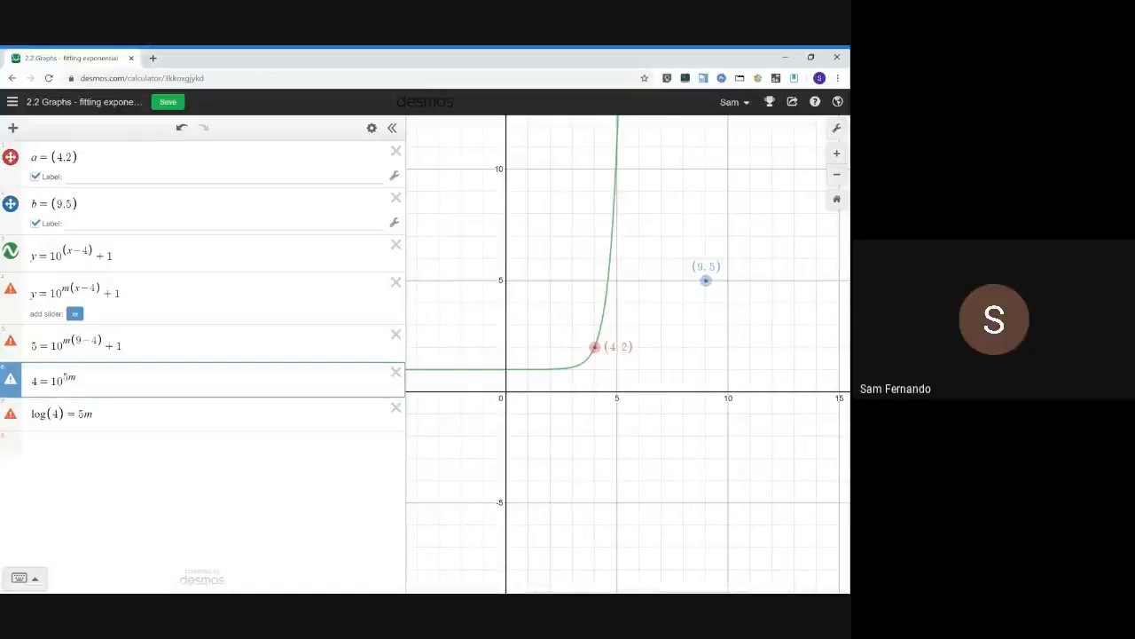
left_click_drag(64, 381, 50, 381)
left_click(78, 454)
left_click_drag(92, 413, 7, 414)
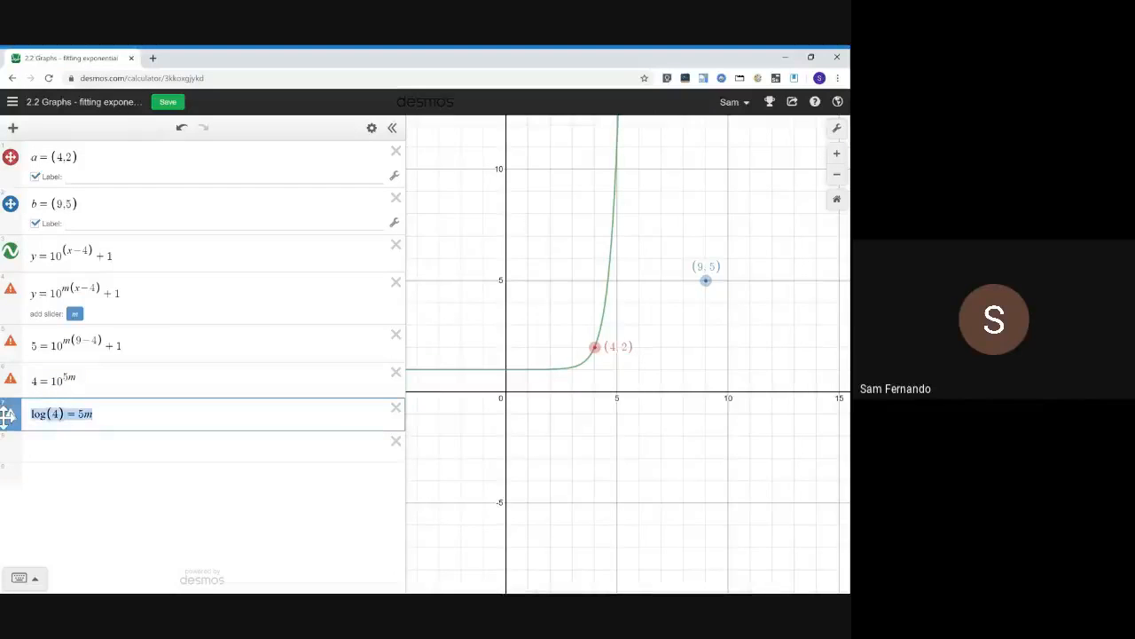
key("ctrl+c")
key("Down")
key("ctrl+v")
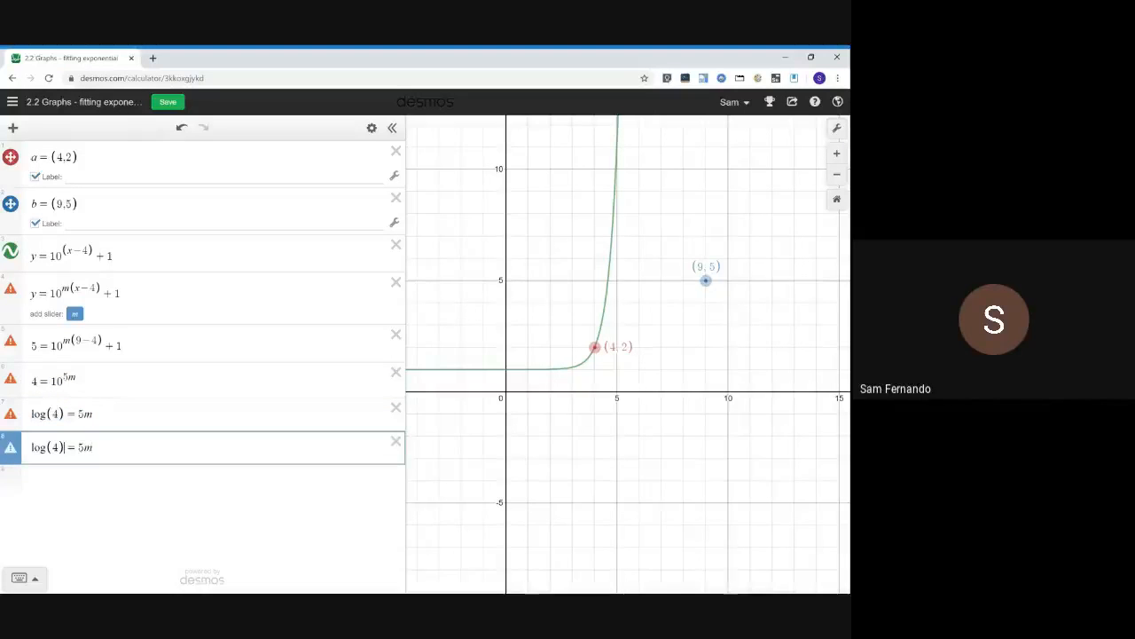
type("/5")
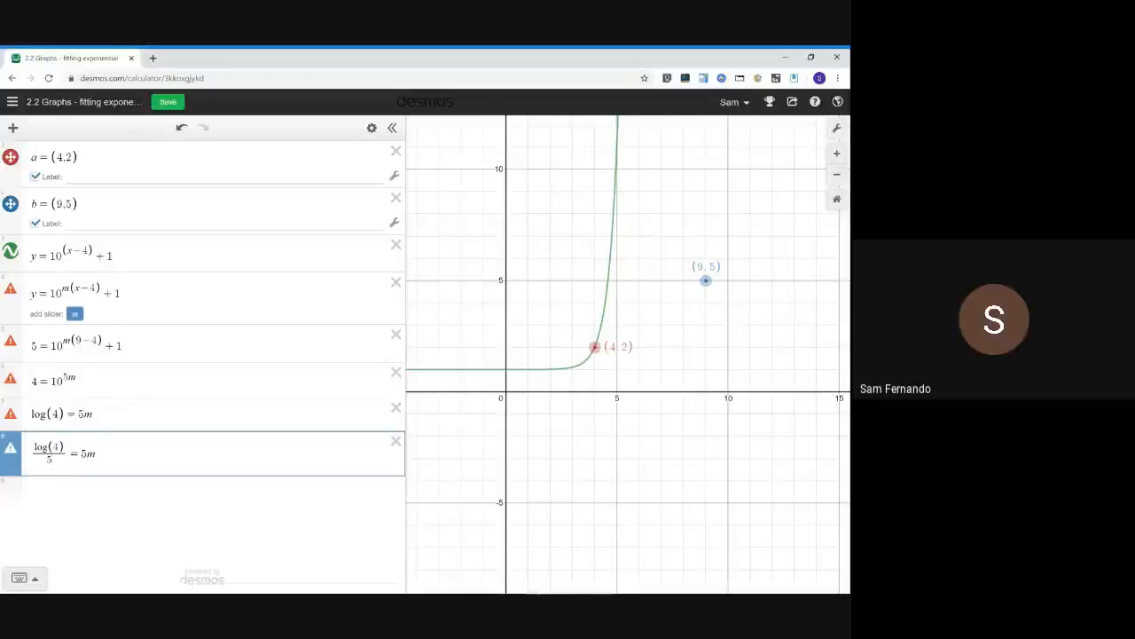
key("Right")
key("Right")
key("Right")
key("BackSpace")
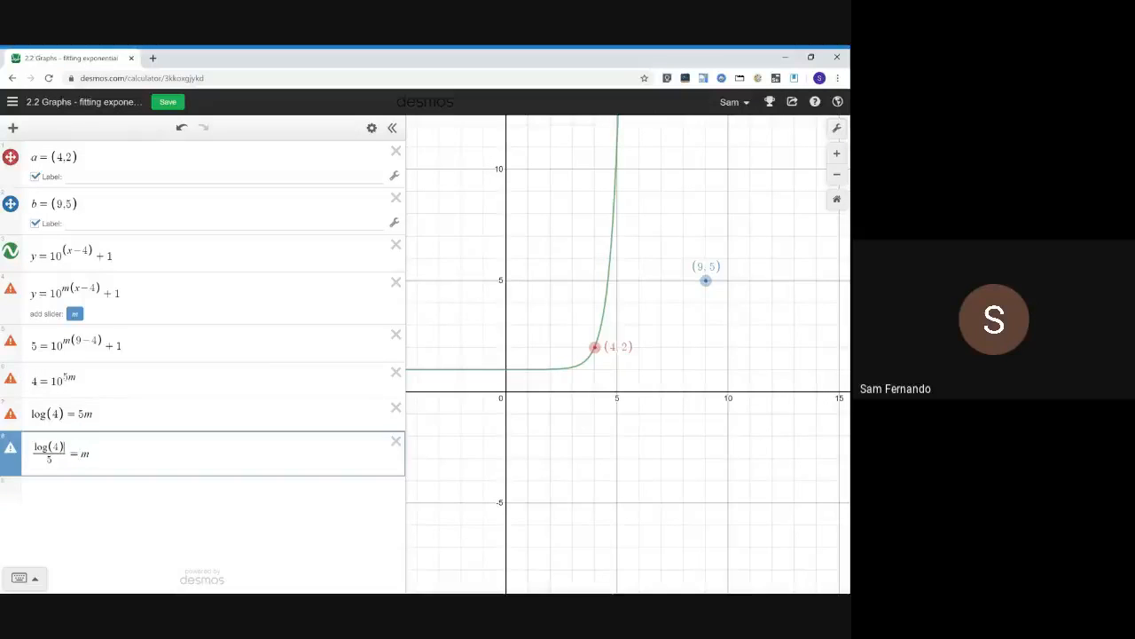
Replace m in the general equation with log(4)/5 and hide the y = 10^(x−4) + 1 curve
left_click_drag(65, 448, 4, 451)
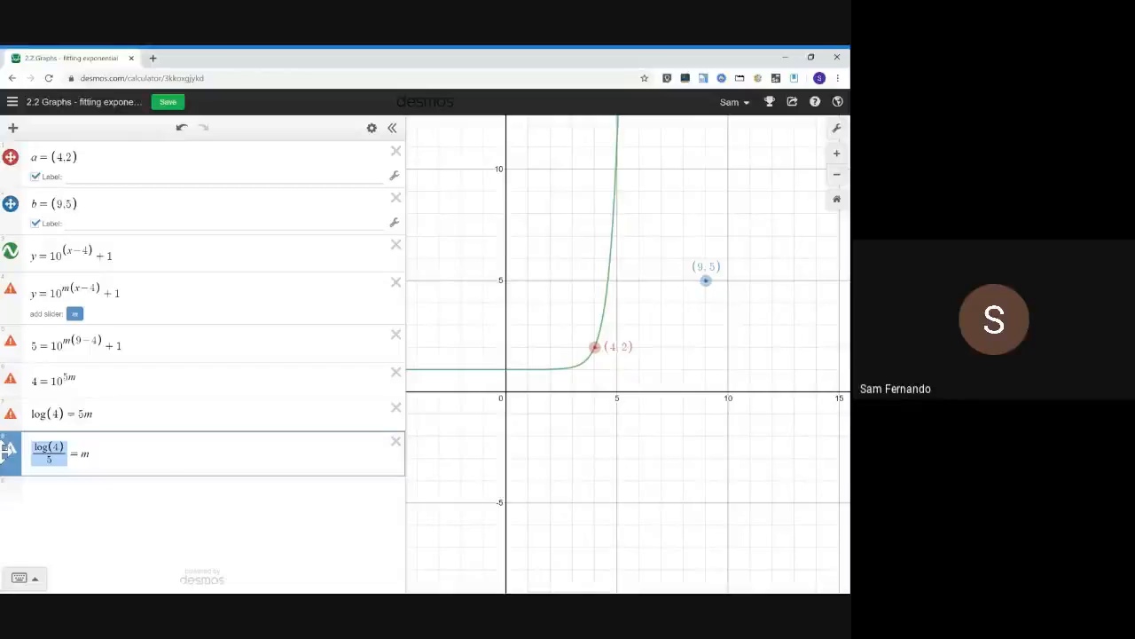
left_click(68, 288)
key("BackSpace")
key("ctrl+v")
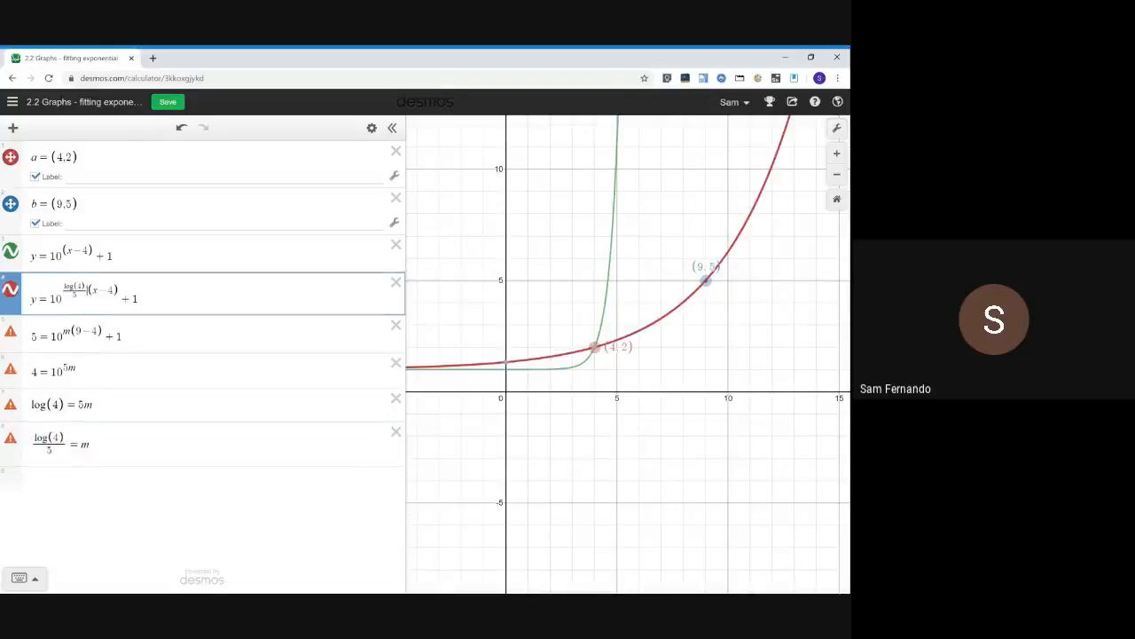
left_click(10, 251)
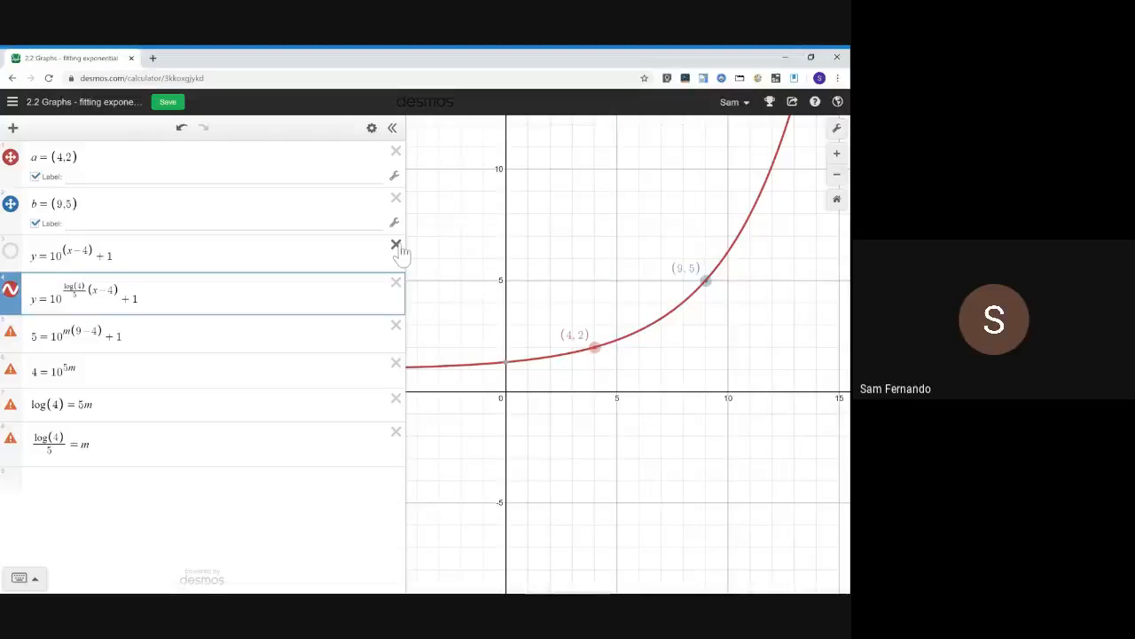
Delete the hidden y = 10^(x−4) + 1 row and enter the general equation y = 10^(x−x₁) + y₁ − 1 in a new row
left_click(396, 244)
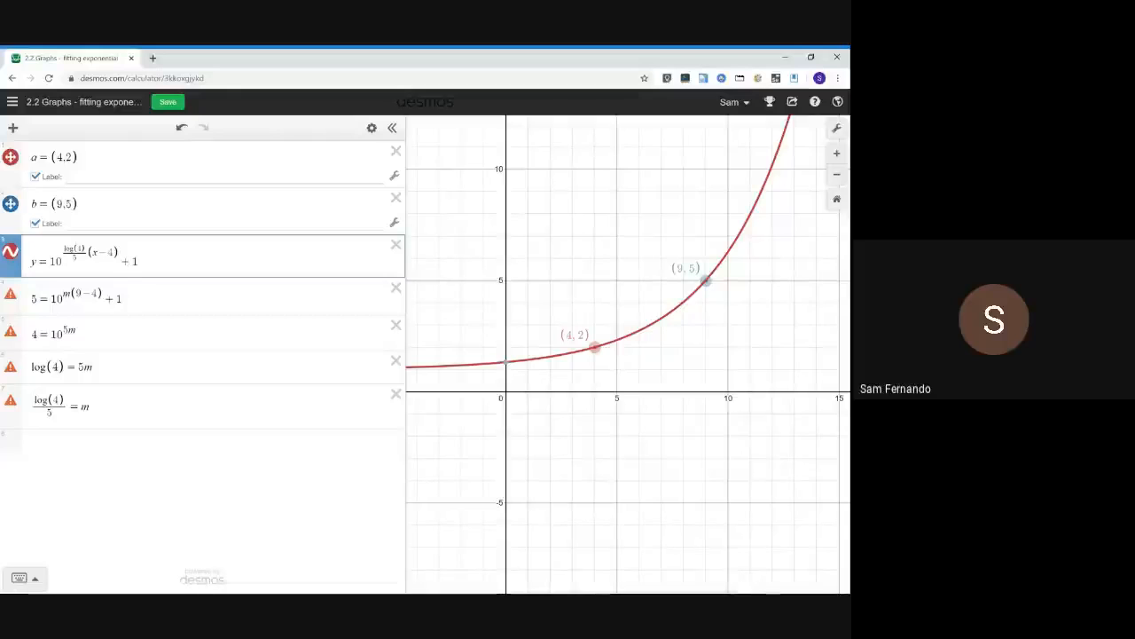
left_click(92, 457)
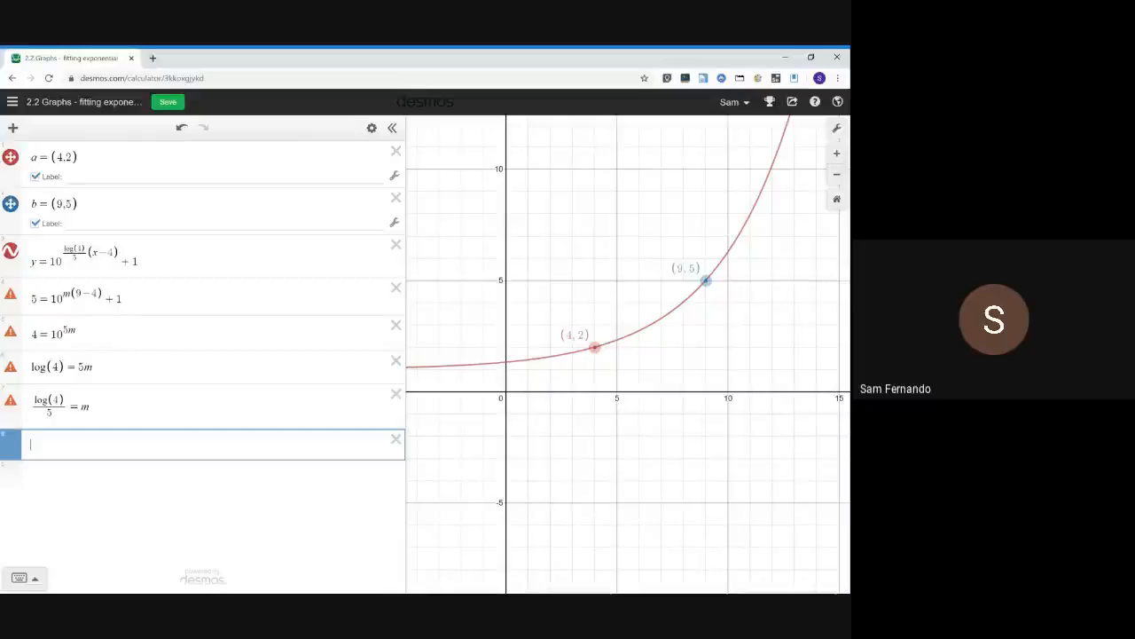
type("y=10")
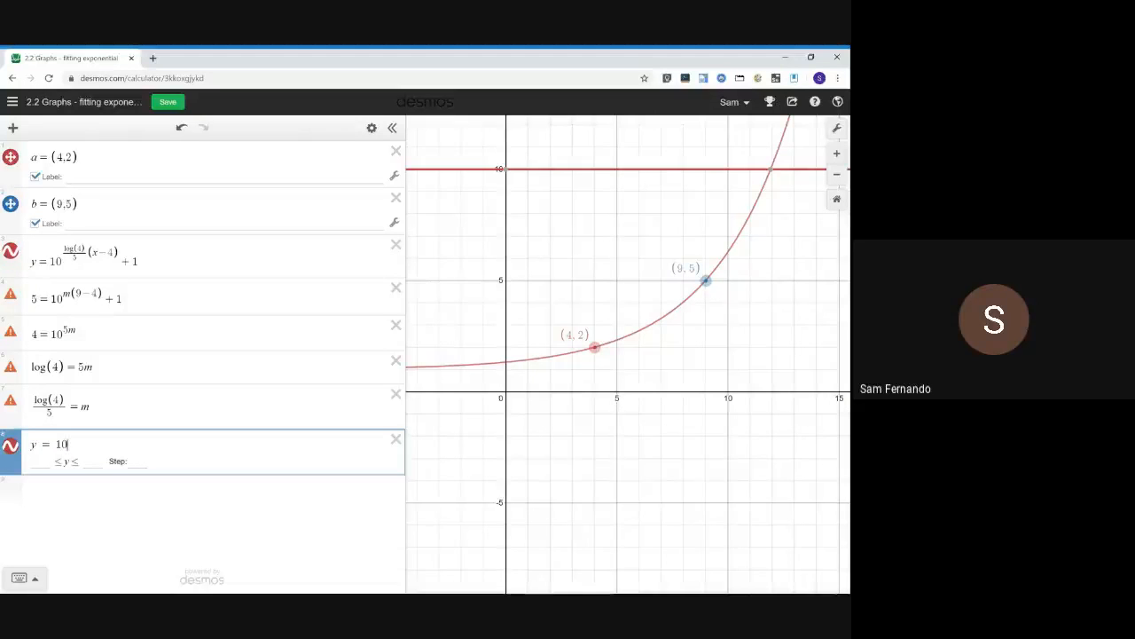
type("^")
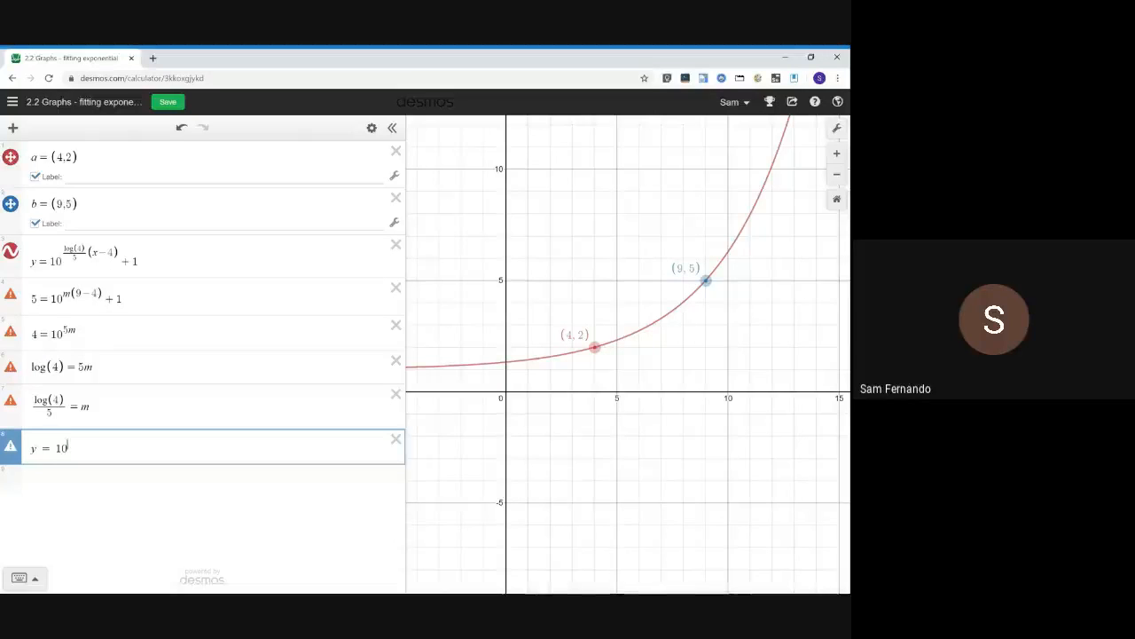
left_click_drag(113, 253, 107, 253)
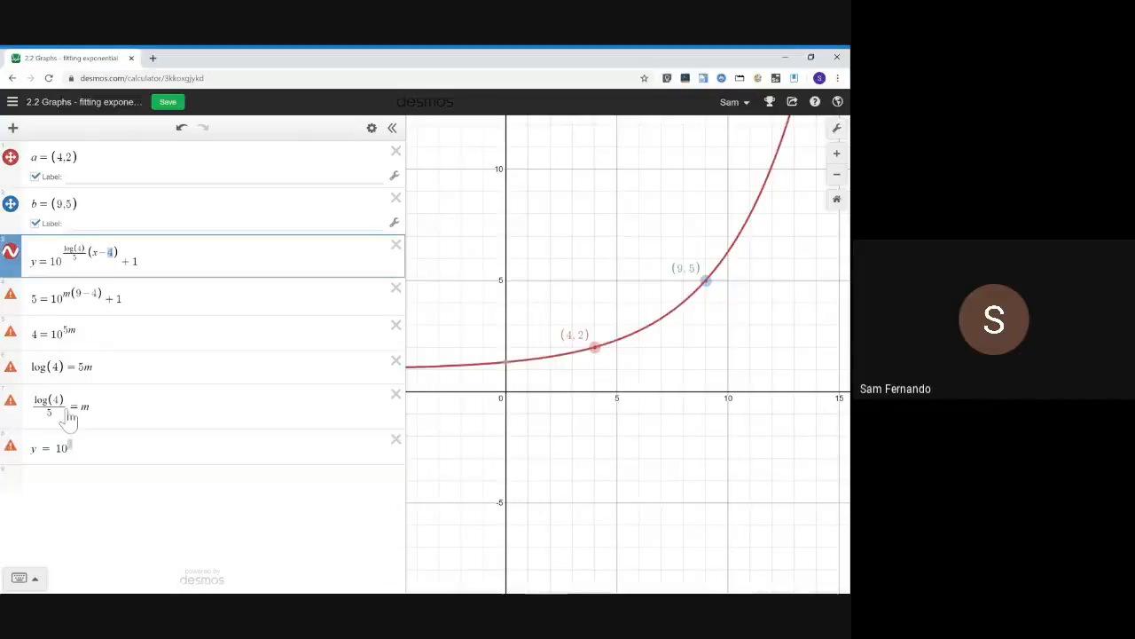
left_click(71, 446)
key("BackSpace")
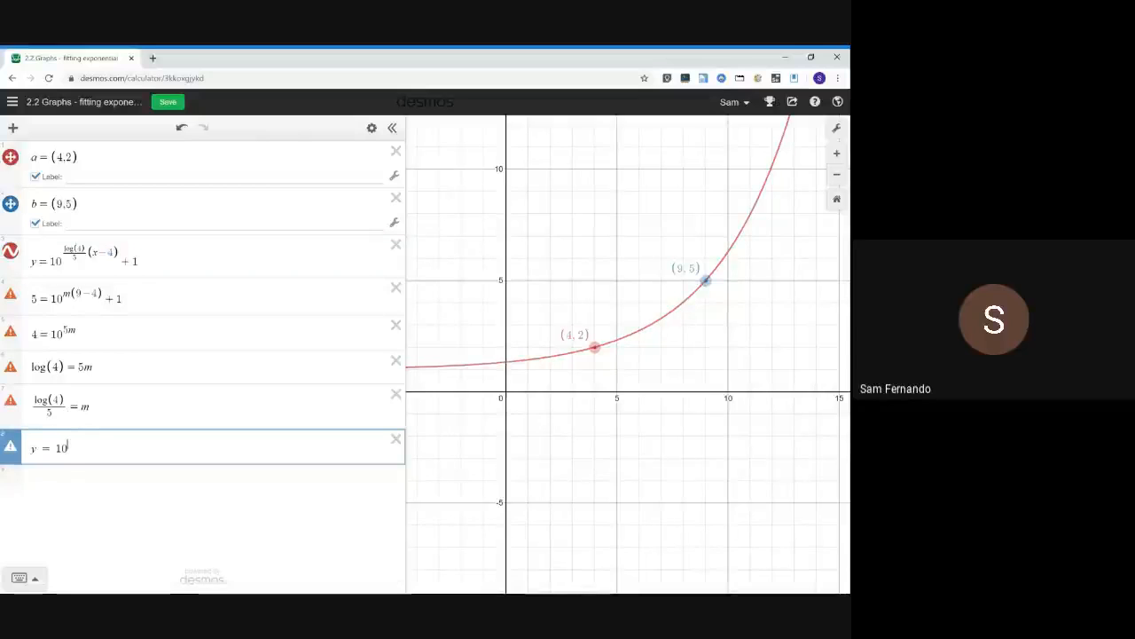
type("^(x-x_")
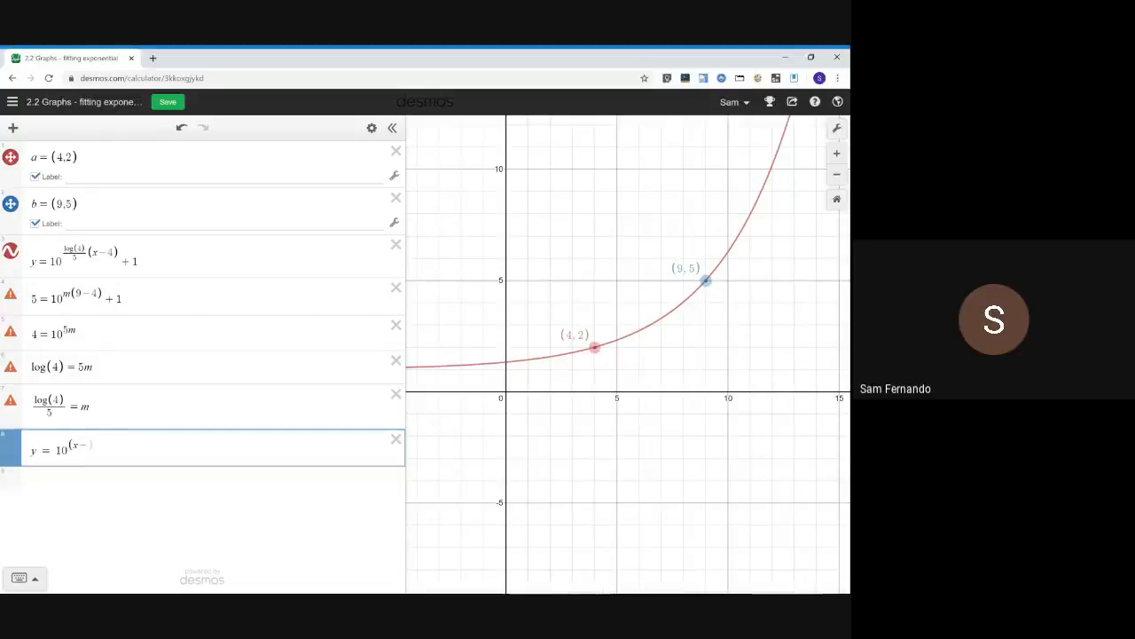
type("1")
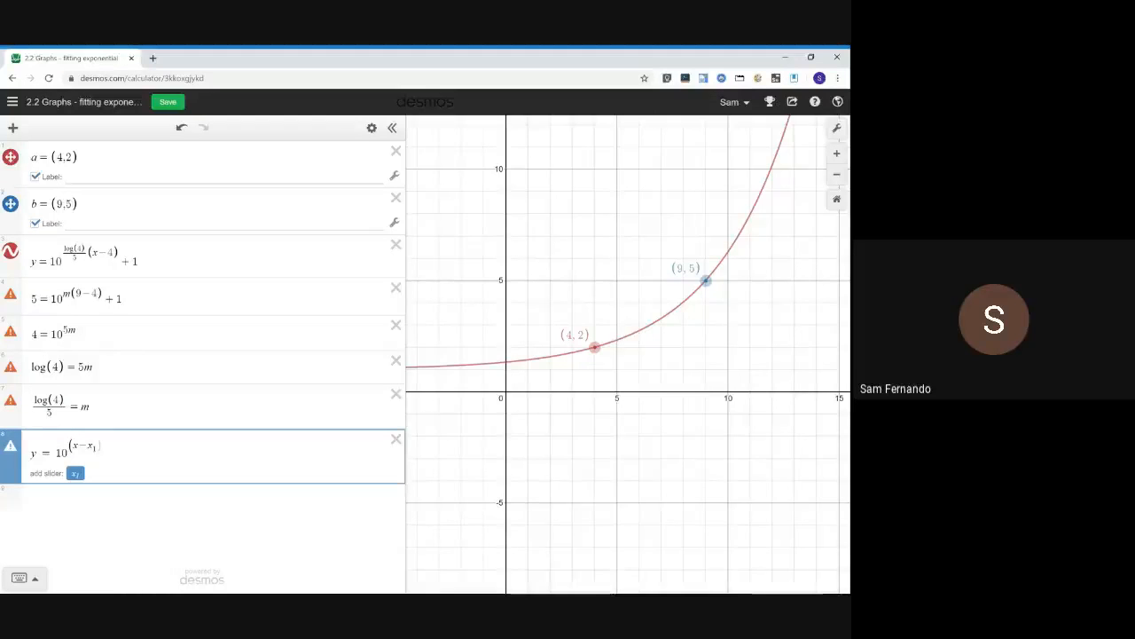
key("shift+Left")
key("shift+Left")
key("shift+Left")
type("+y1")
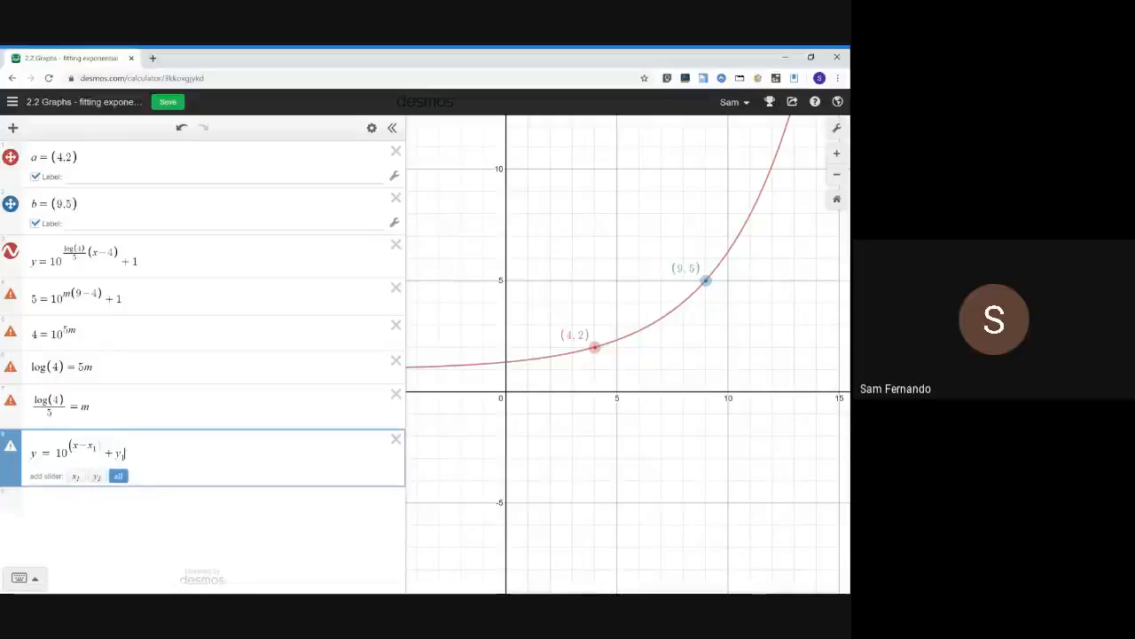
type("-1")
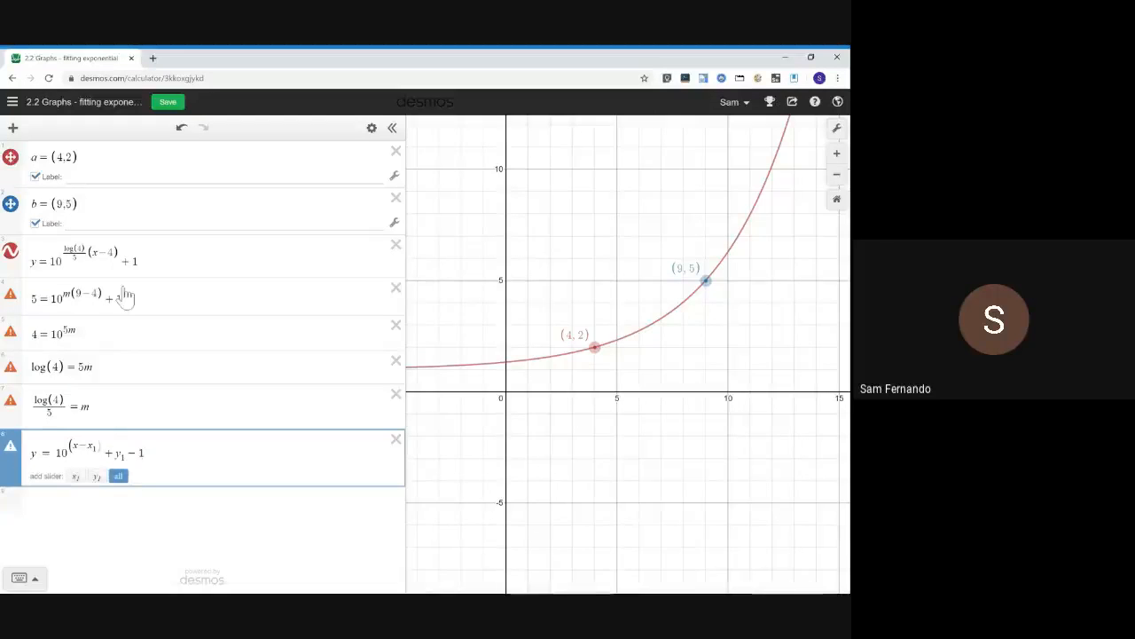
Add sliders for both x₁ and y₁ of the new general equation
left_click(63, 157)
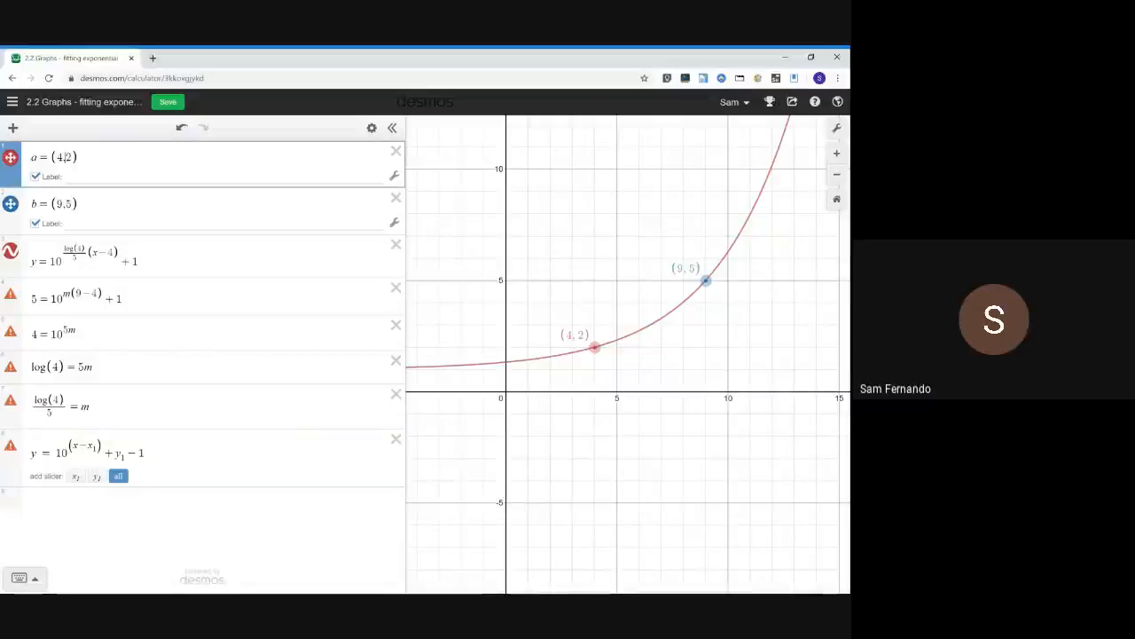
double_click(134, 261)
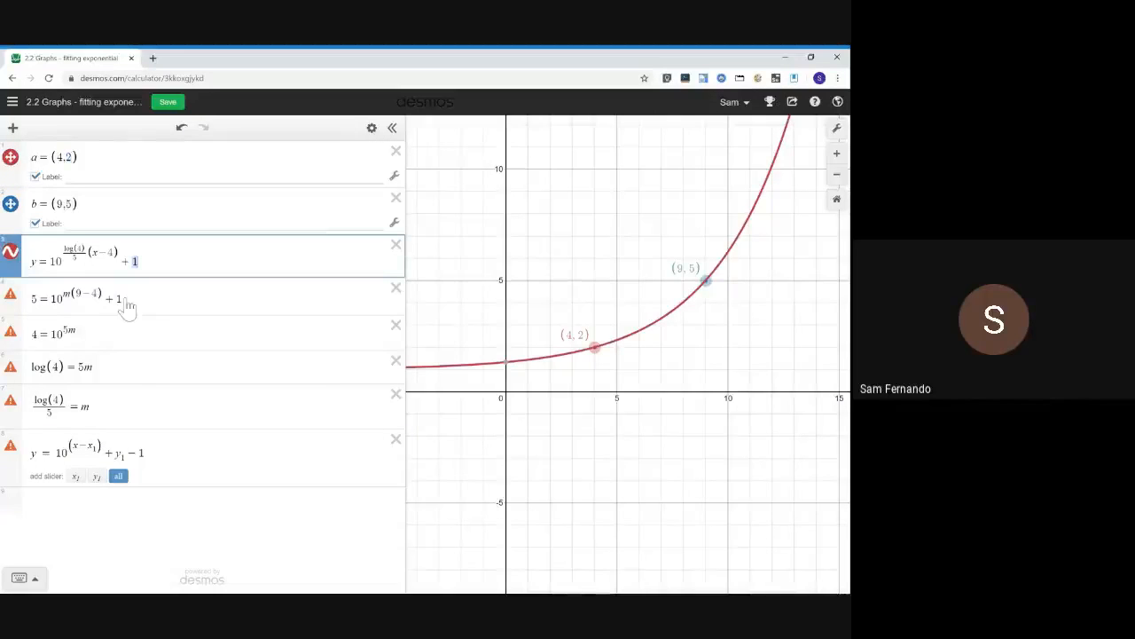
left_click(122, 455)
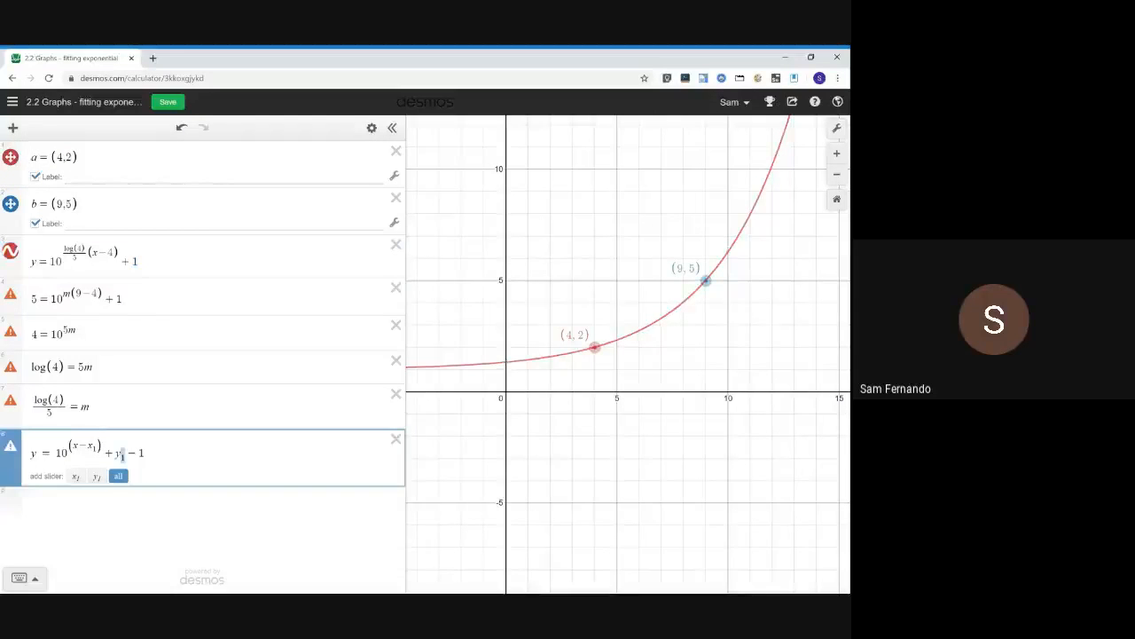
key("shift+Left")
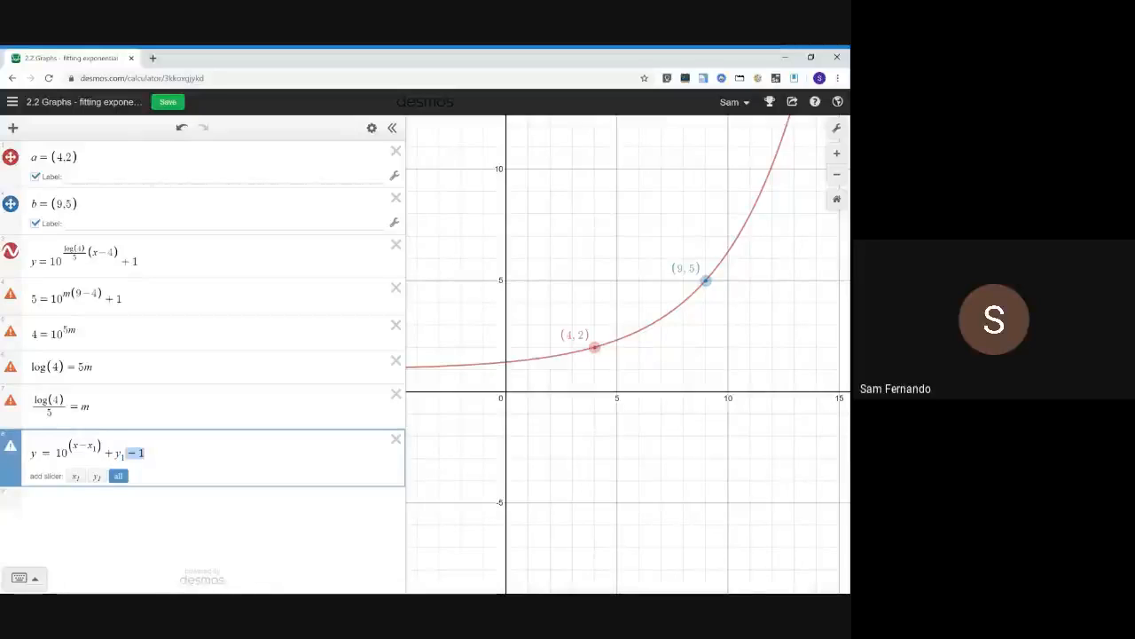
key("Right")
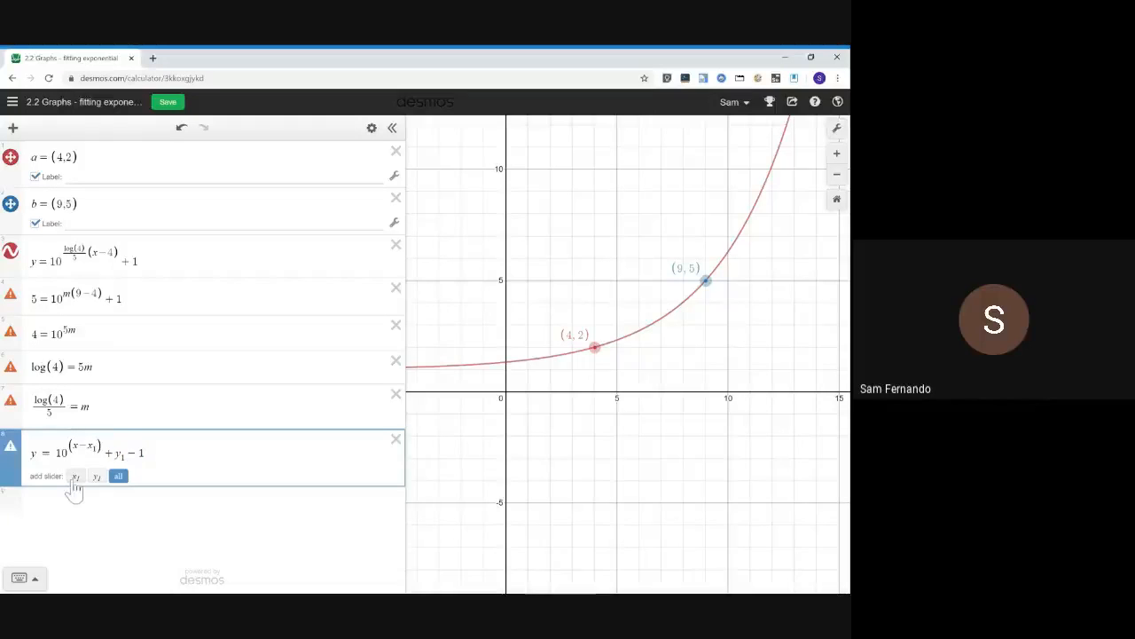
key("shift+Left")
key("shift+Left")
key("Right")
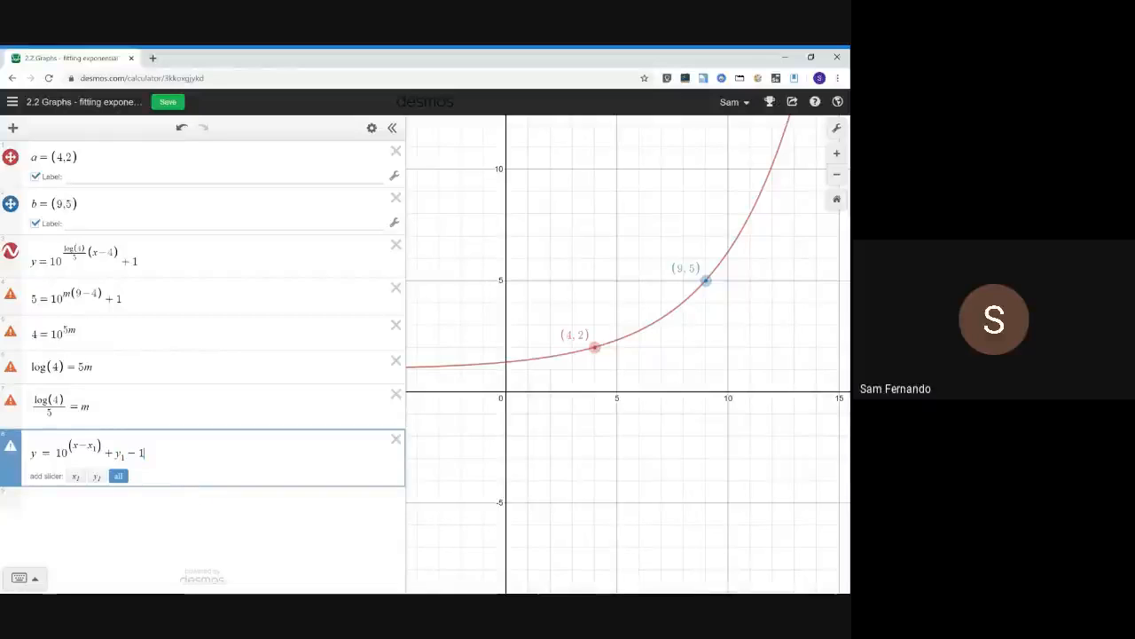
left_click(118, 477)
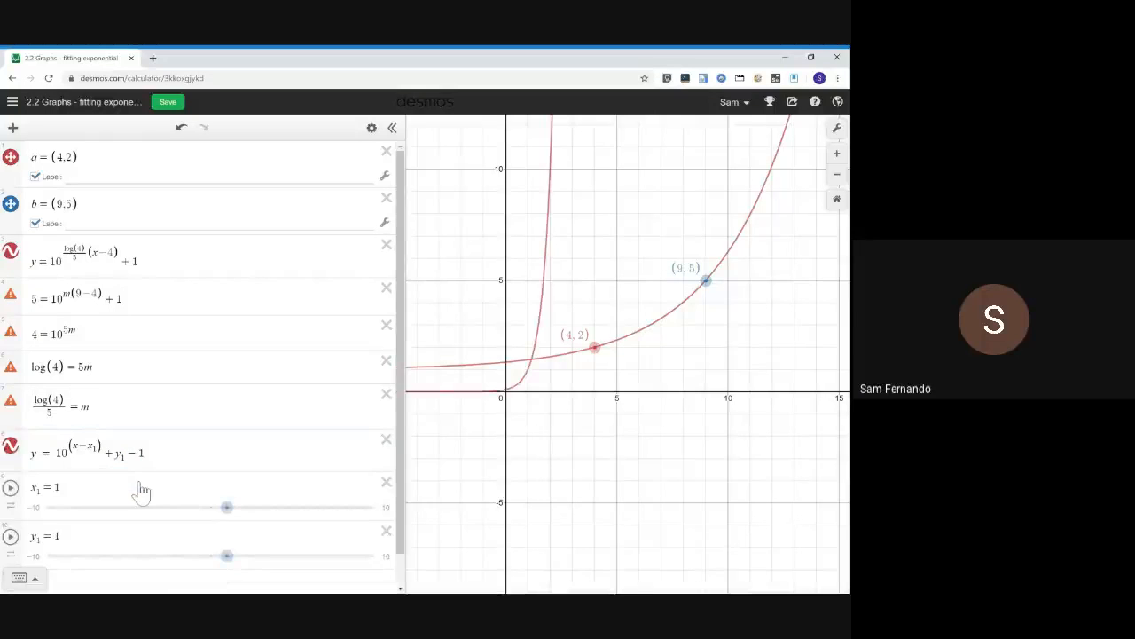
Define the point p₁ = (x₁, y₁) in a new row below the sliders
scroll(141, 493, "down", 1)
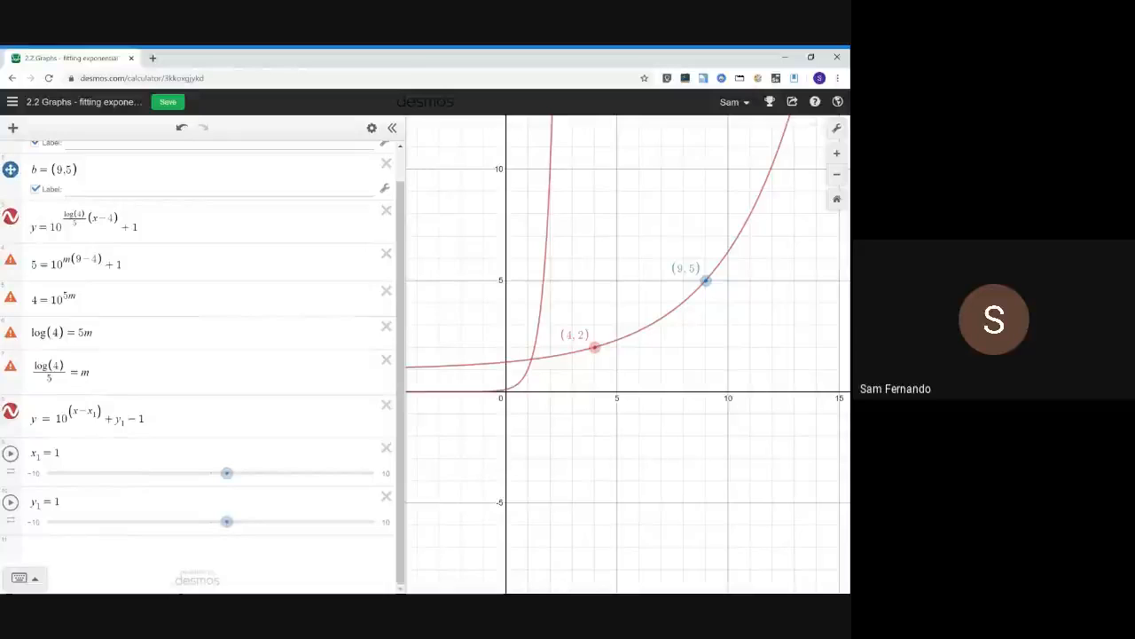
left_click(83, 559)
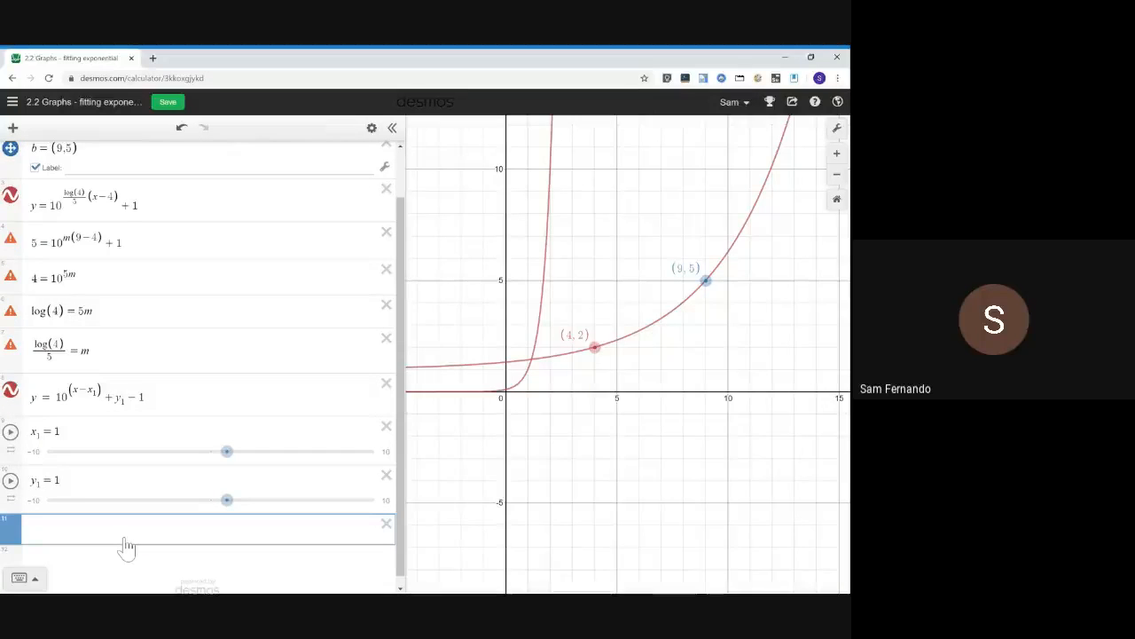
type("p1=()")
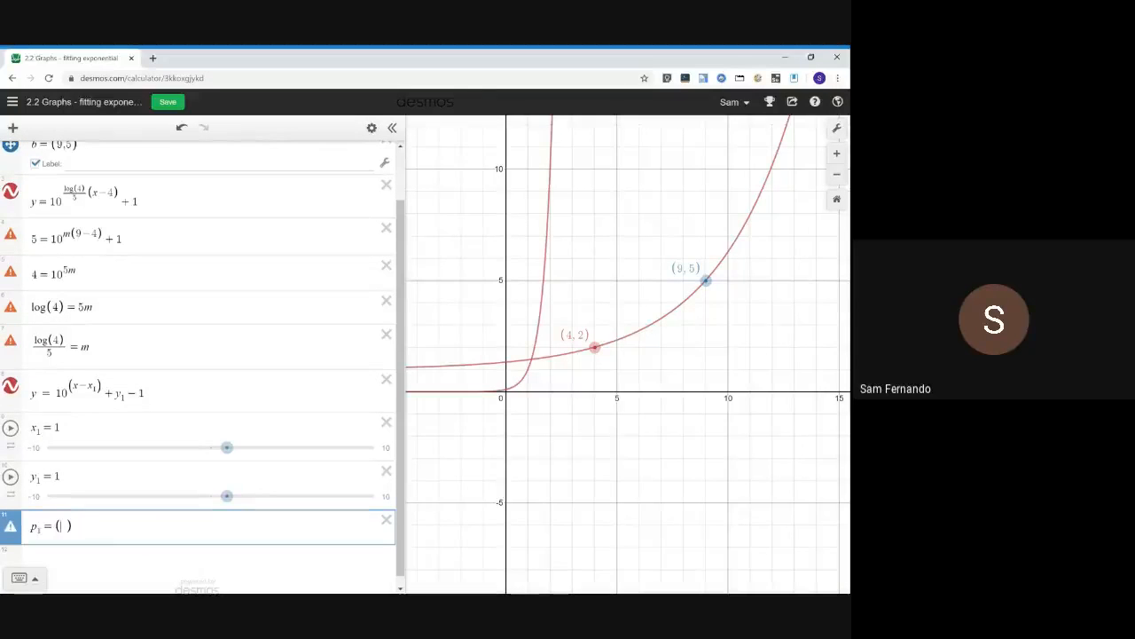
type("x1,y1")
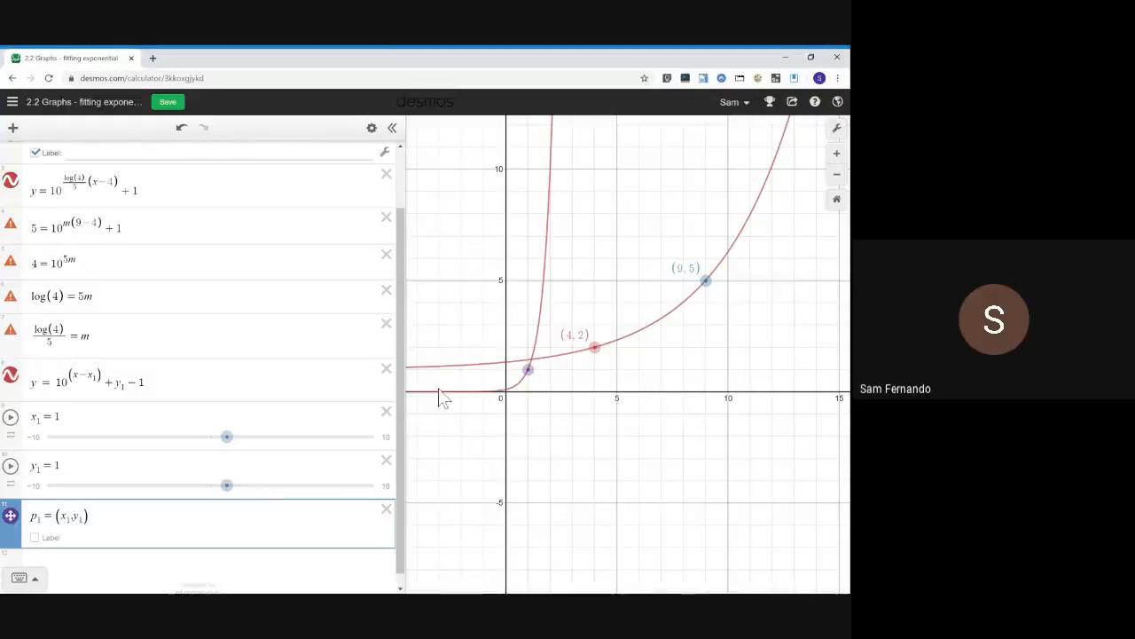
Hide points a and b and the fitted curve, and turn off the labels of a and b
scroll(177, 311, "up", 2)
left_click(10, 250)
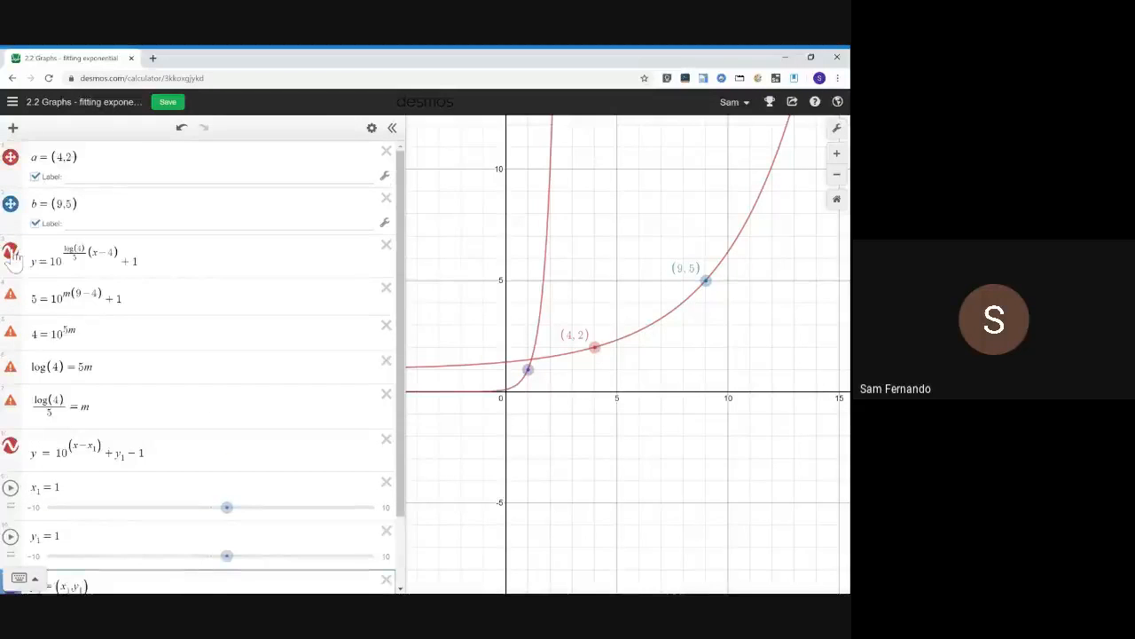
left_click(11, 204)
left_click(11, 157)
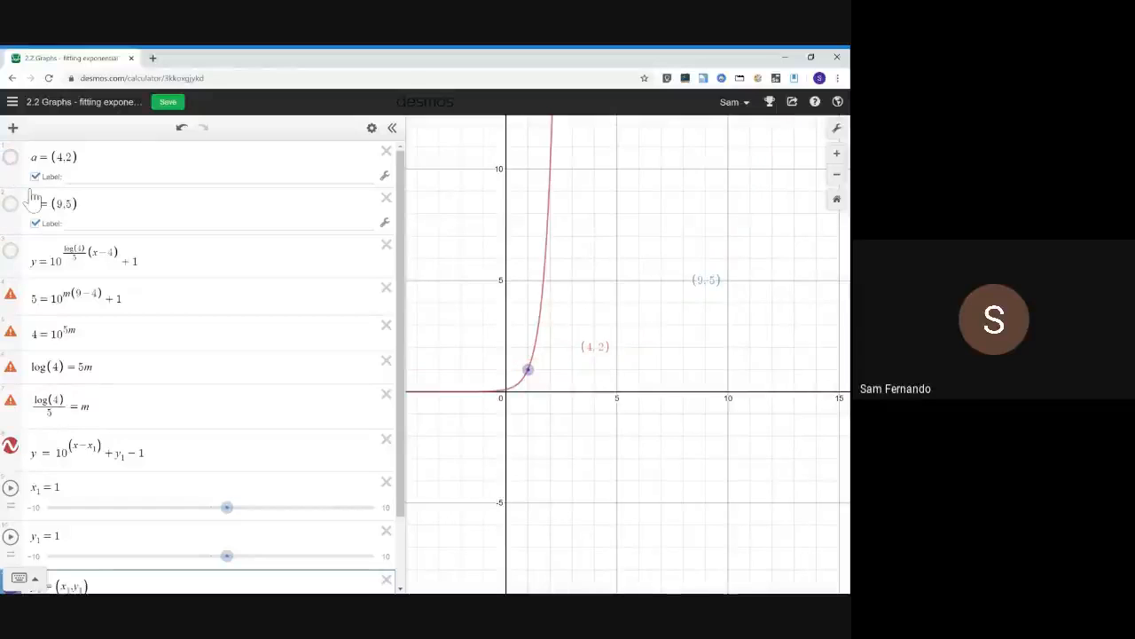
left_click(35, 223)
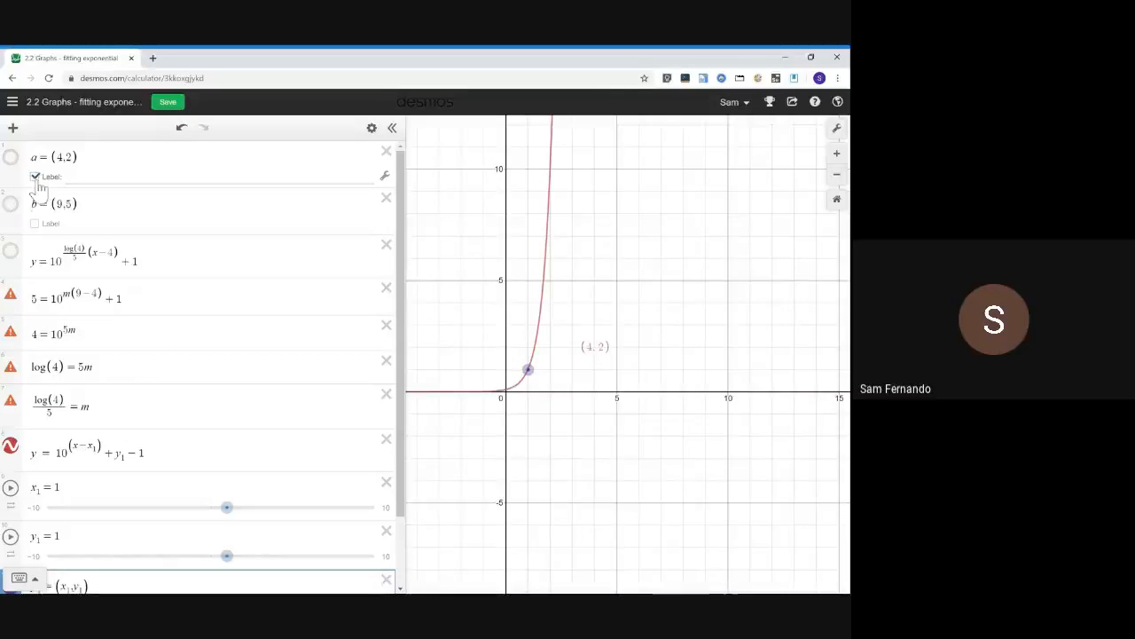
left_click(36, 176)
Show the label of p₁ and play then stop the x₁ and y₁ slider animations to move the point
scroll(213, 359, "down", 2)
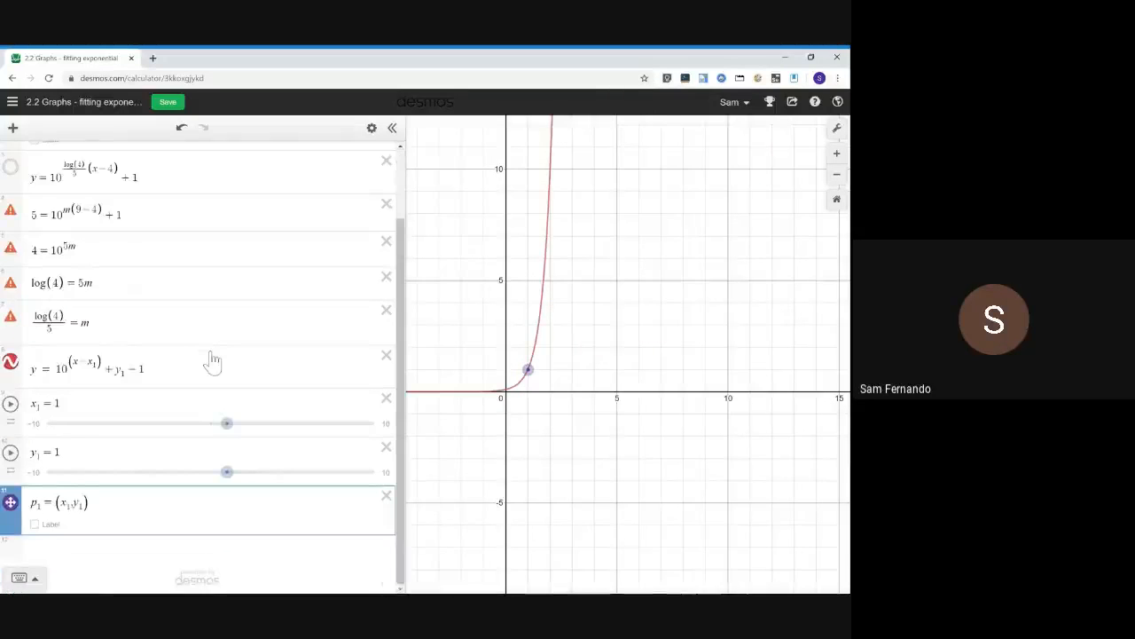
left_click(35, 525)
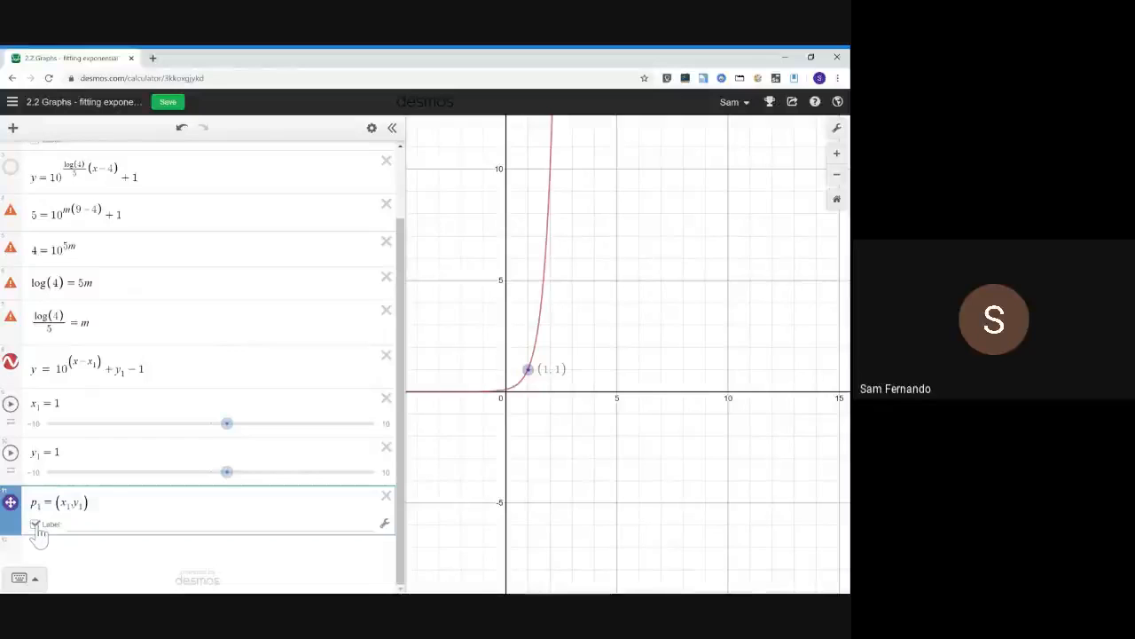
left_click(25, 404)
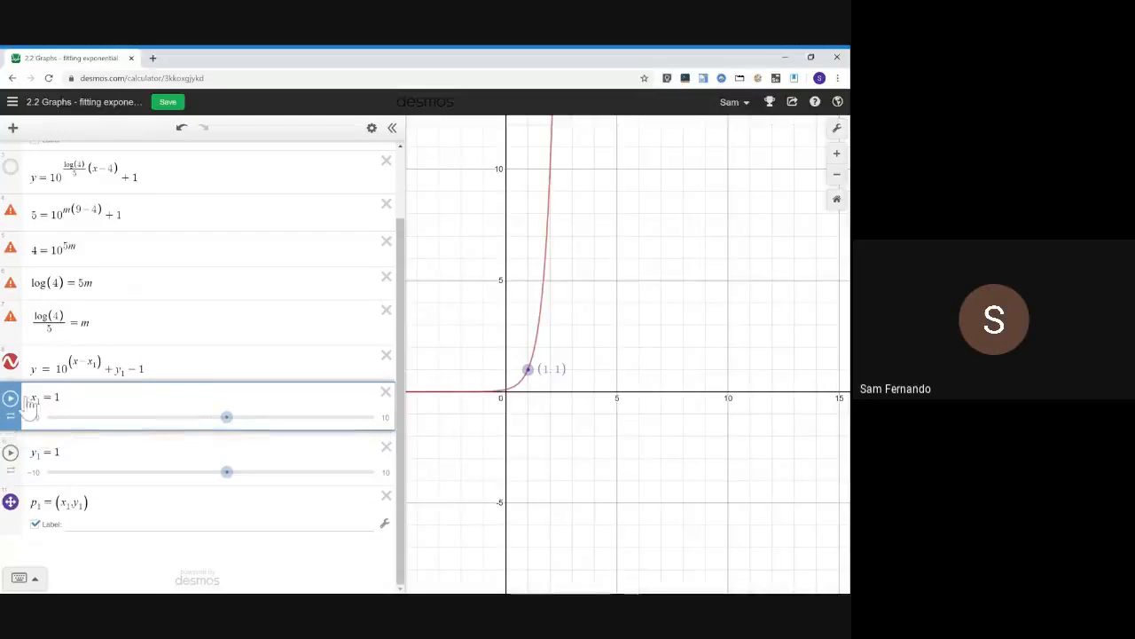
left_click(11, 404)
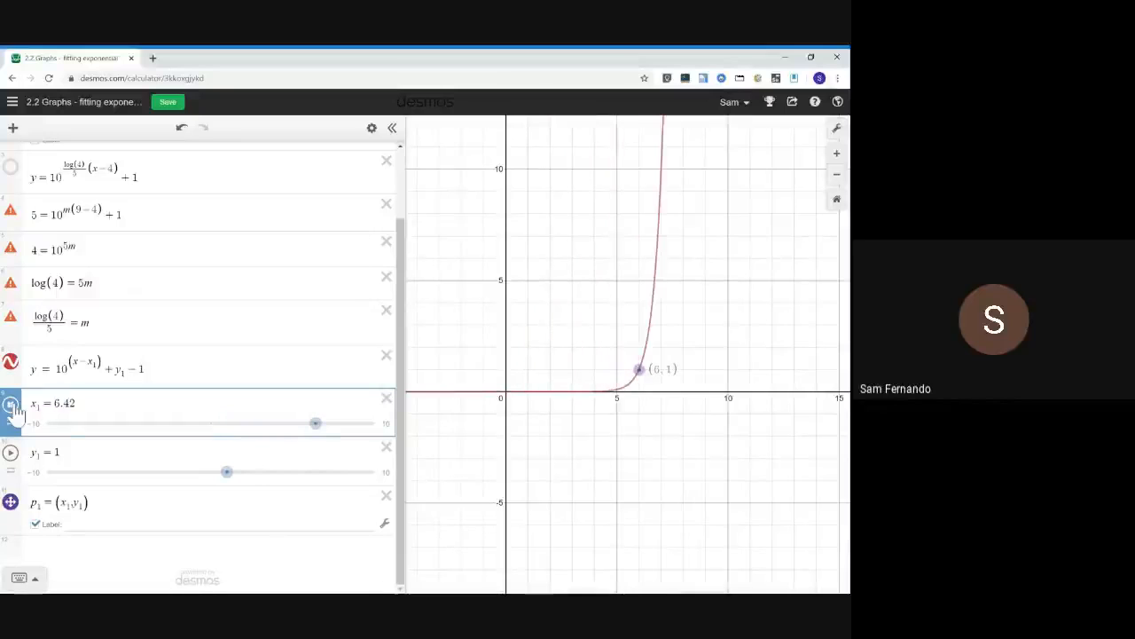
left_click(10, 451)
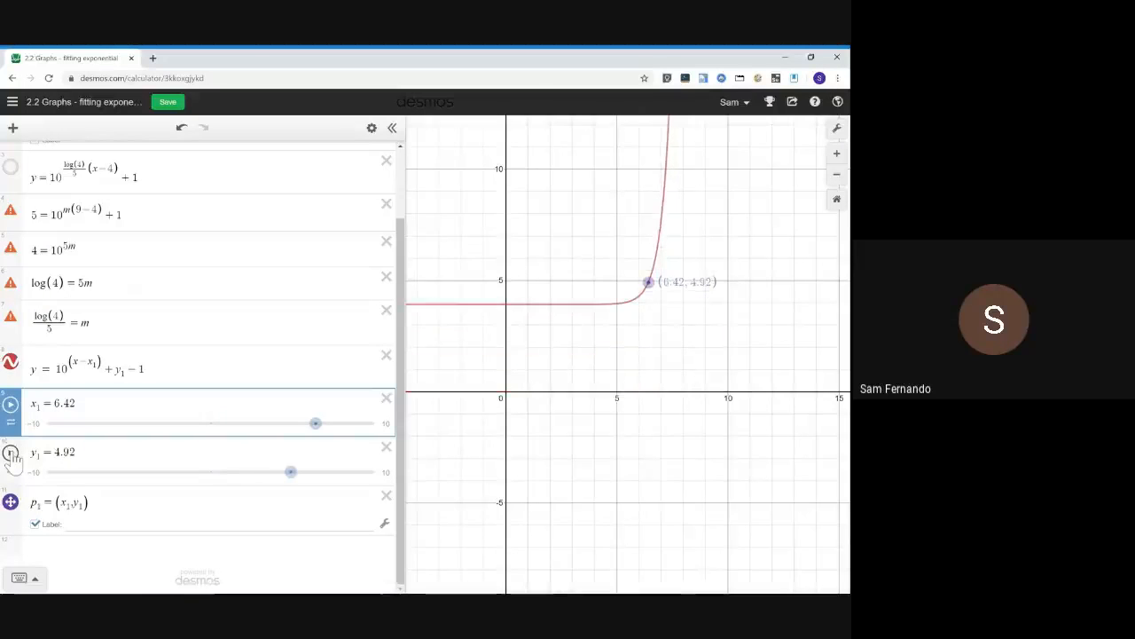
left_click(10, 452)
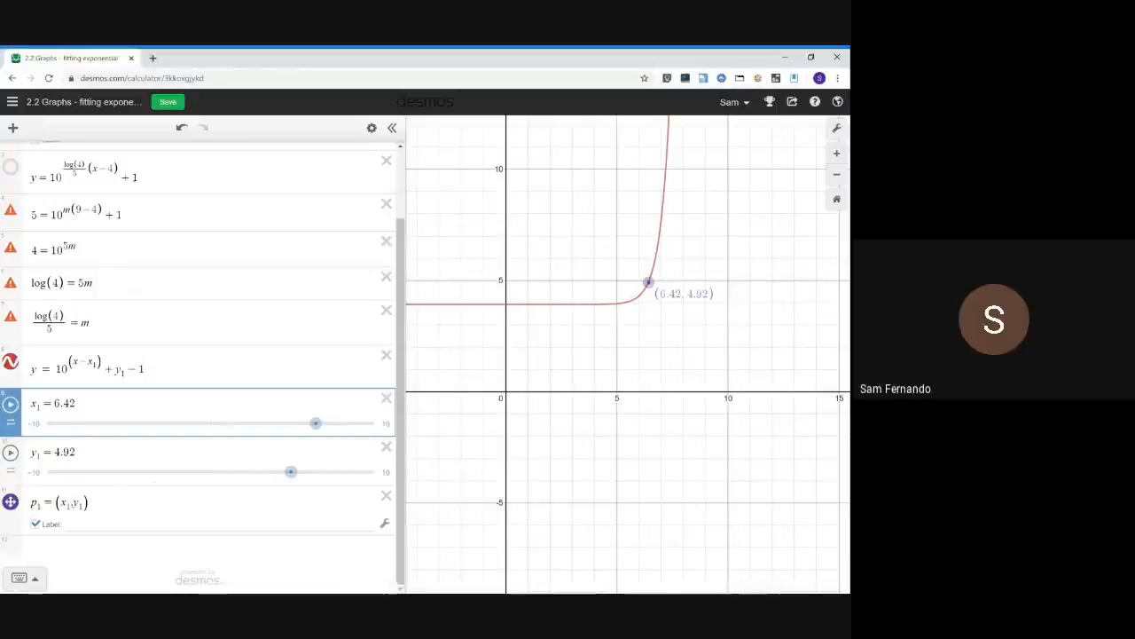
Review the p₁ row and the earlier fitted and substituted equations, highlighting their exponent terms
left_click_drag(90, 502, 27, 510)
left_click(35, 524)
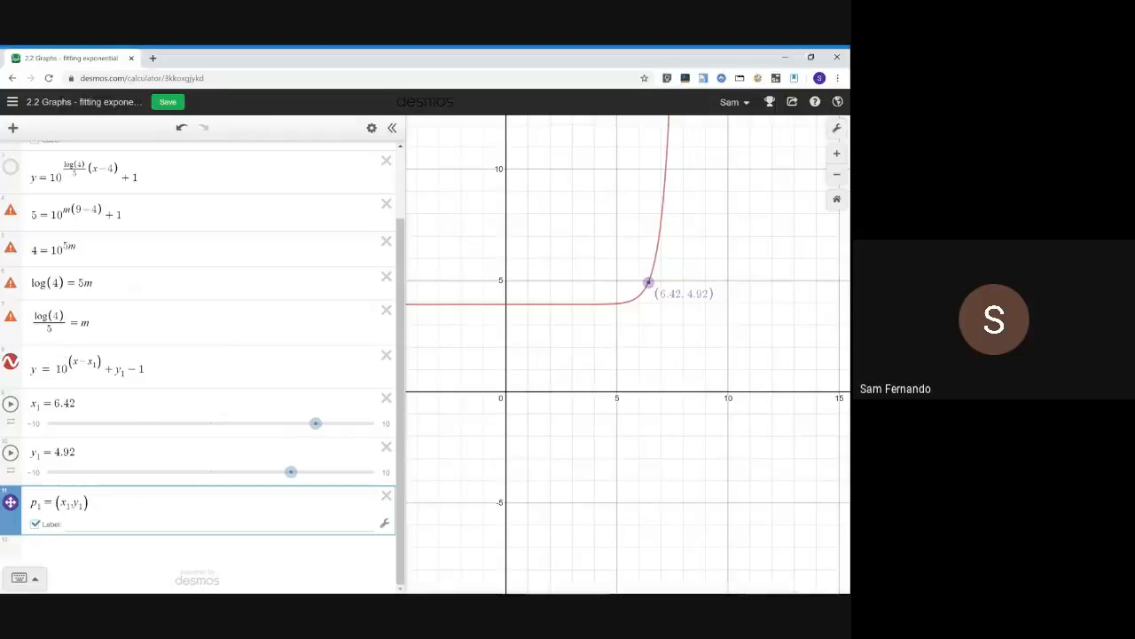
scroll(139, 400, "up", 2)
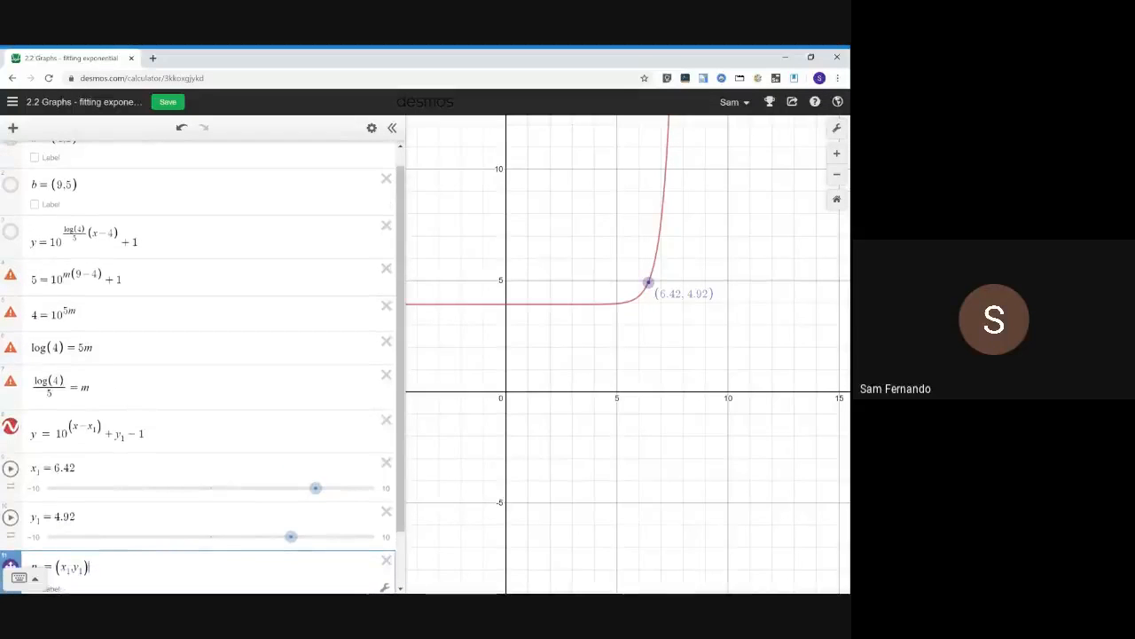
scroll(199, 355, "up", 1)
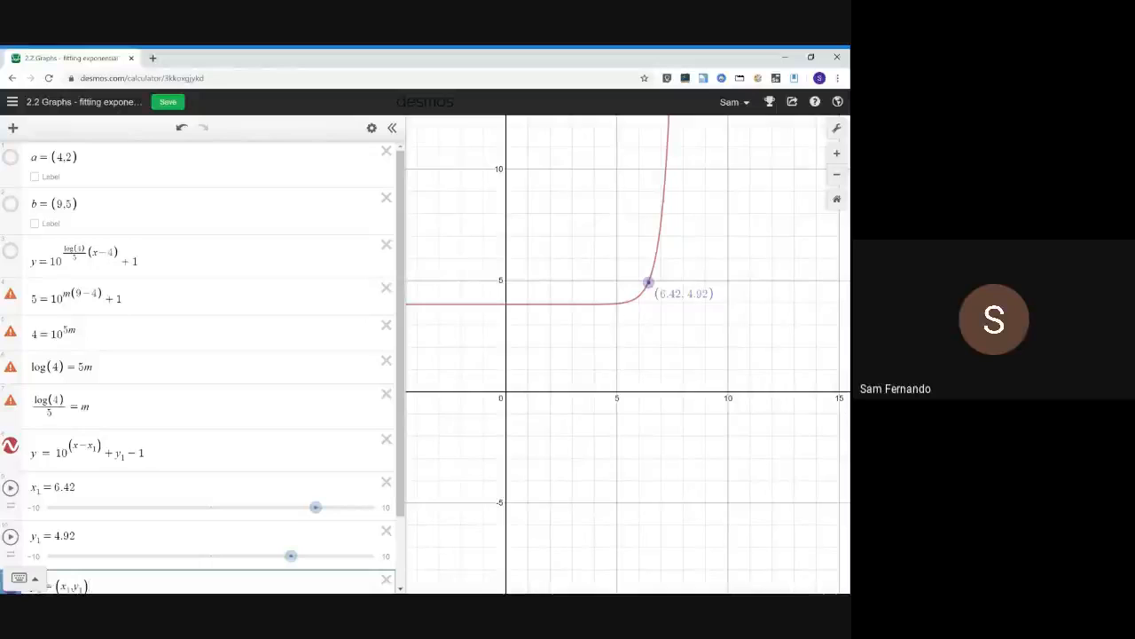
left_click(86, 250)
left_click_drag(86, 249, 64, 250)
left_click(76, 258)
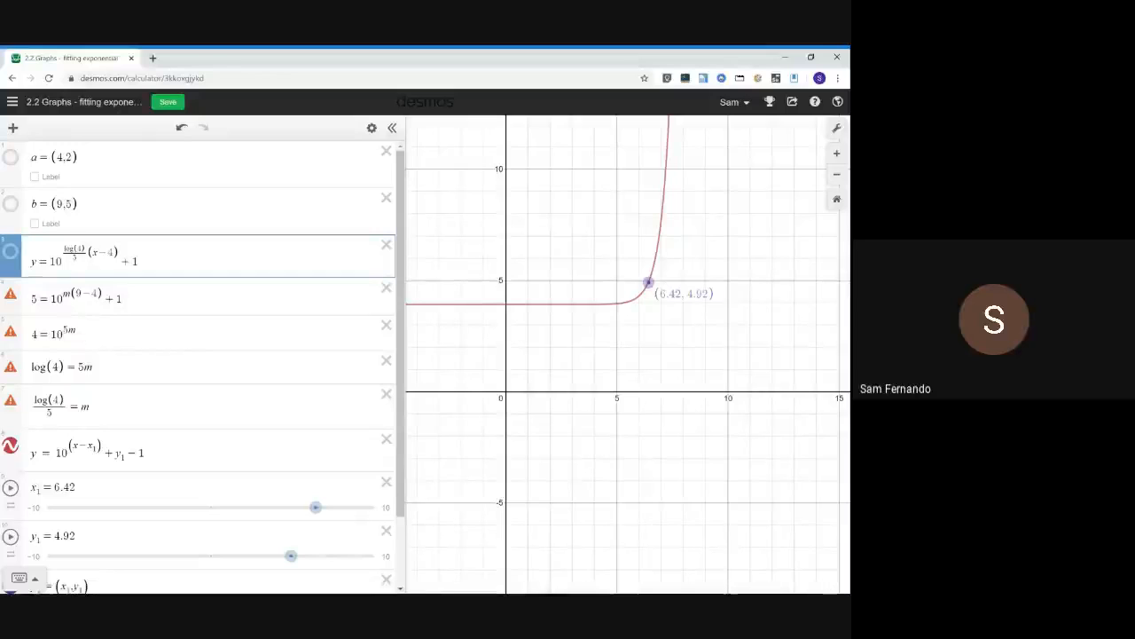
left_click_drag(75, 294, 98, 294)
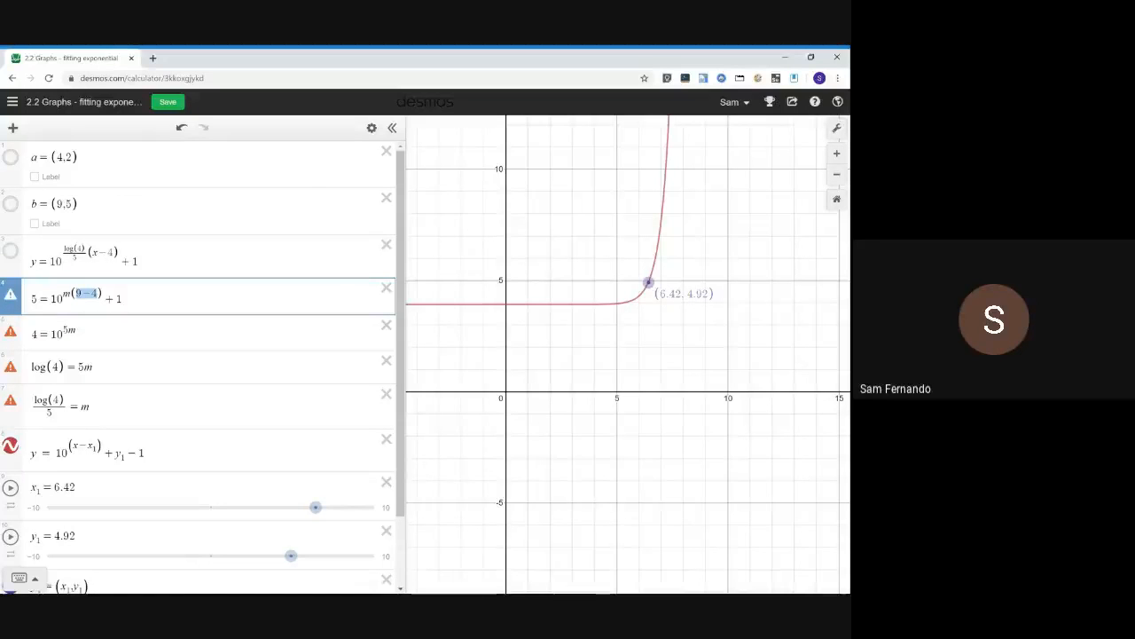
Highlight the (9−4) exponent term in the substituted equation and review the fitted curve's equation
left_click_drag(53, 412, 45, 412)
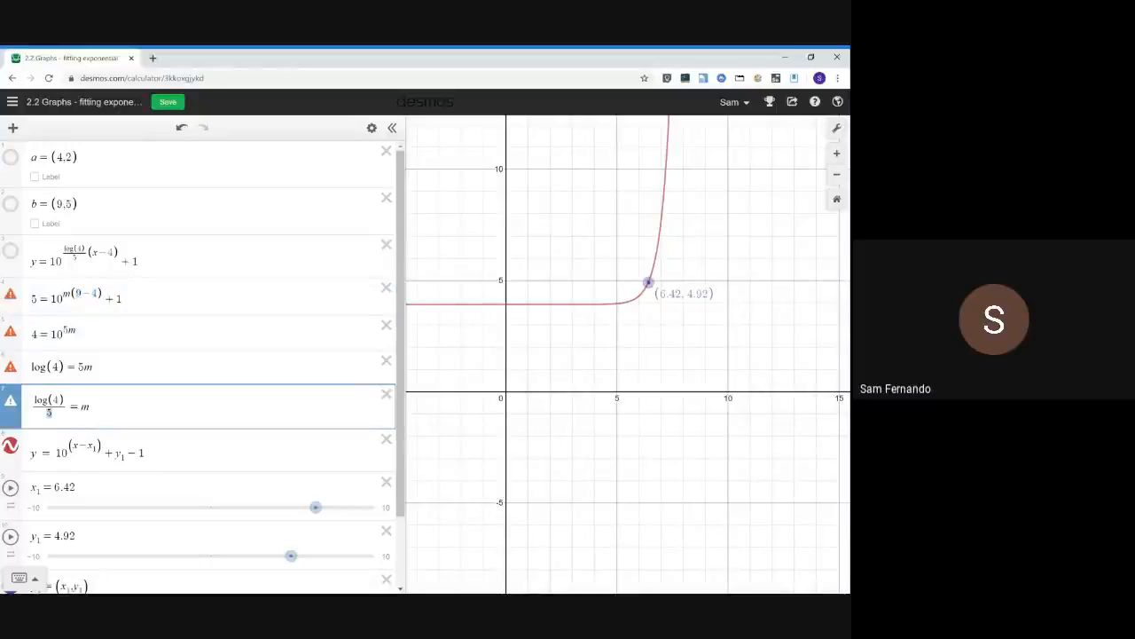
left_click(77, 258)
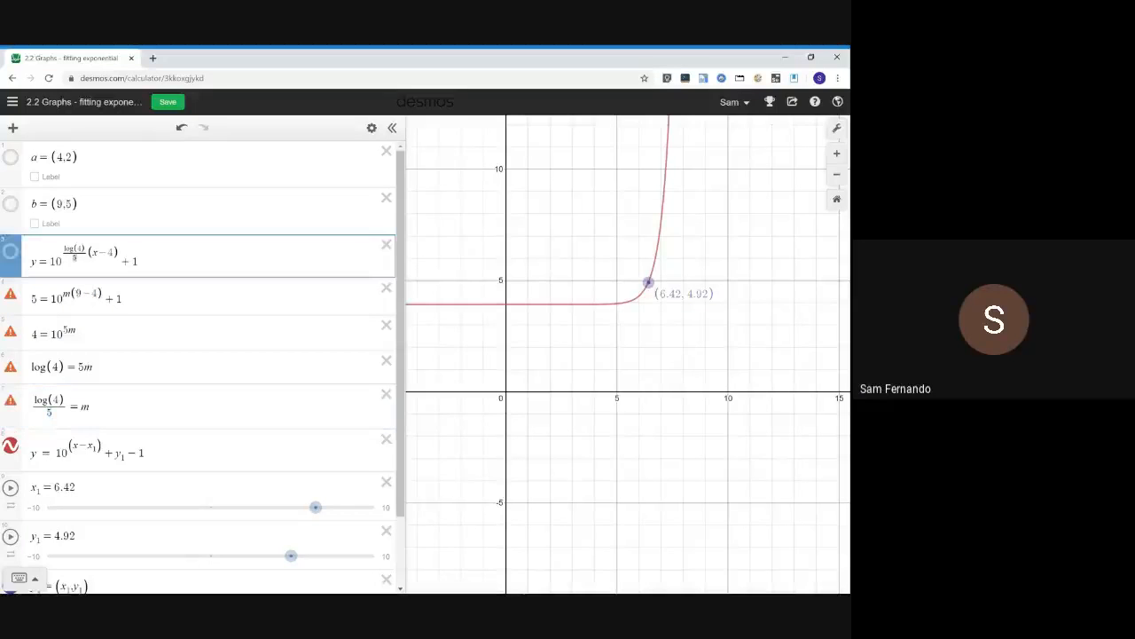
left_click_drag(98, 293, 76, 294)
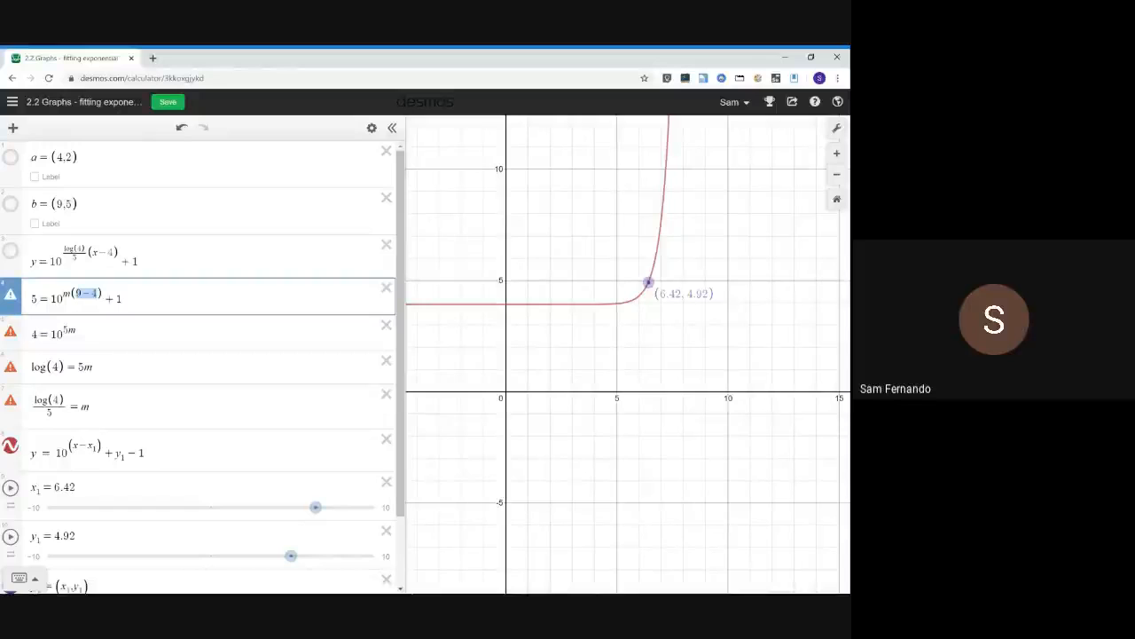
scroll(152, 405, "down", 1)
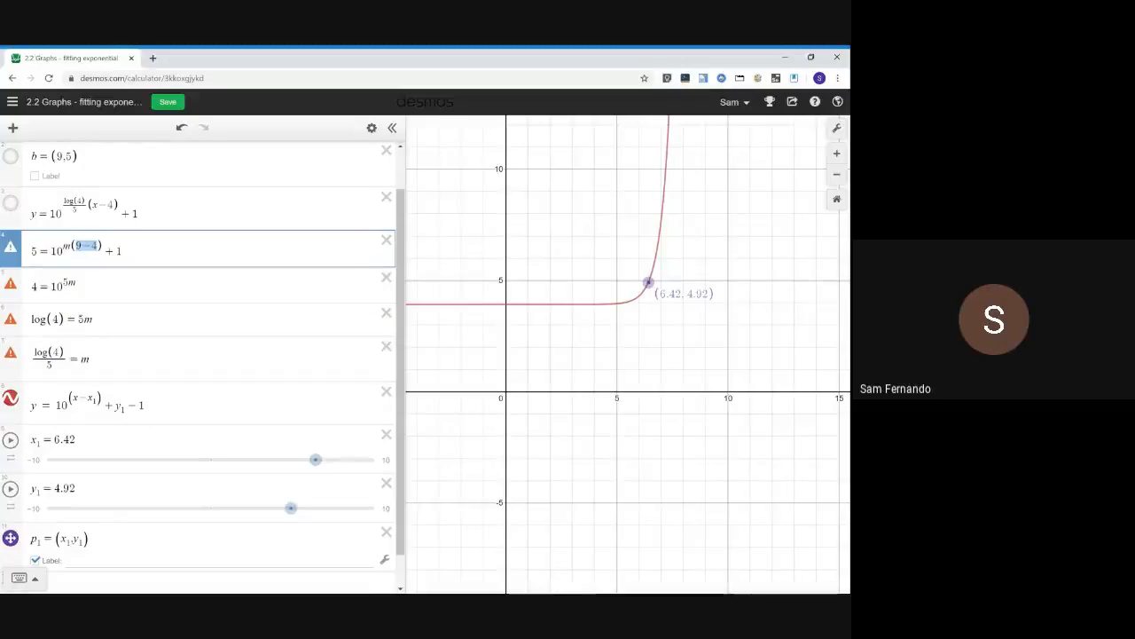
Change the generalised equation's exponent to 1/(x₂ − x₁) multiplied by (x − x₁)
left_click(68, 399)
type("1/()(")
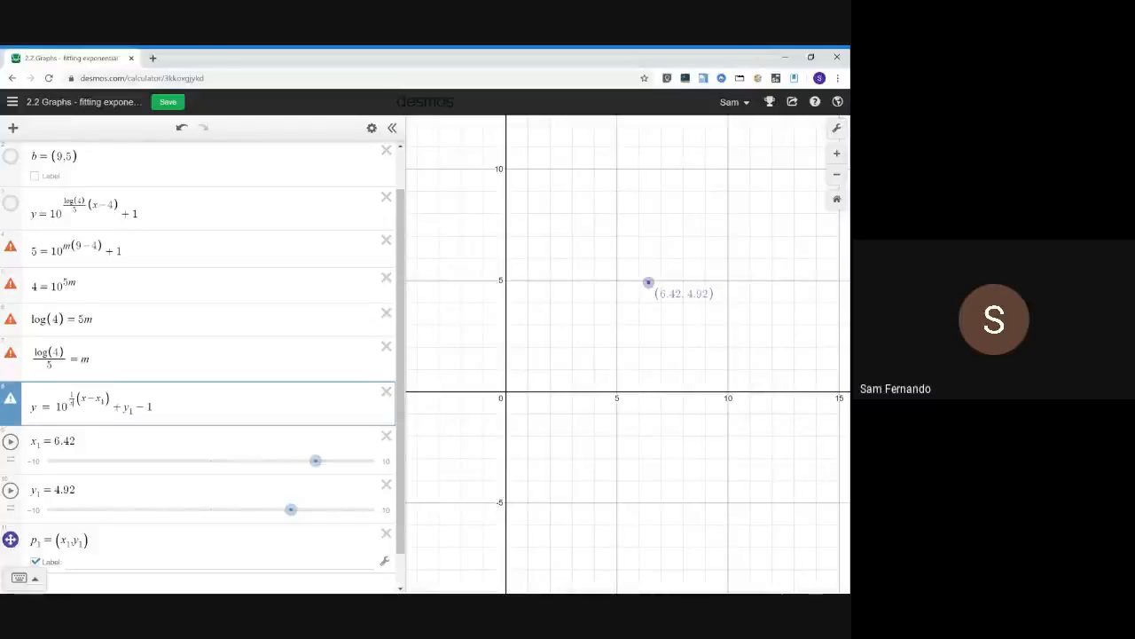
type("x_1-x_2")
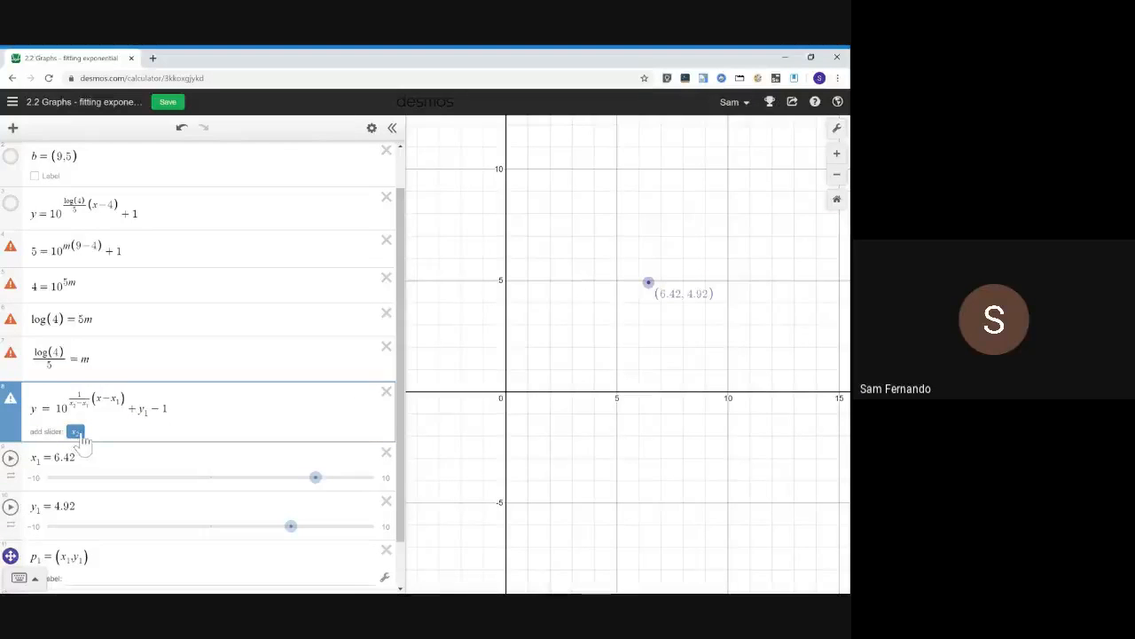
Review the +1 constant term in the substituted equation 5 = 10^(m(9−4)) + 1
scroll(115, 399, "up", 1)
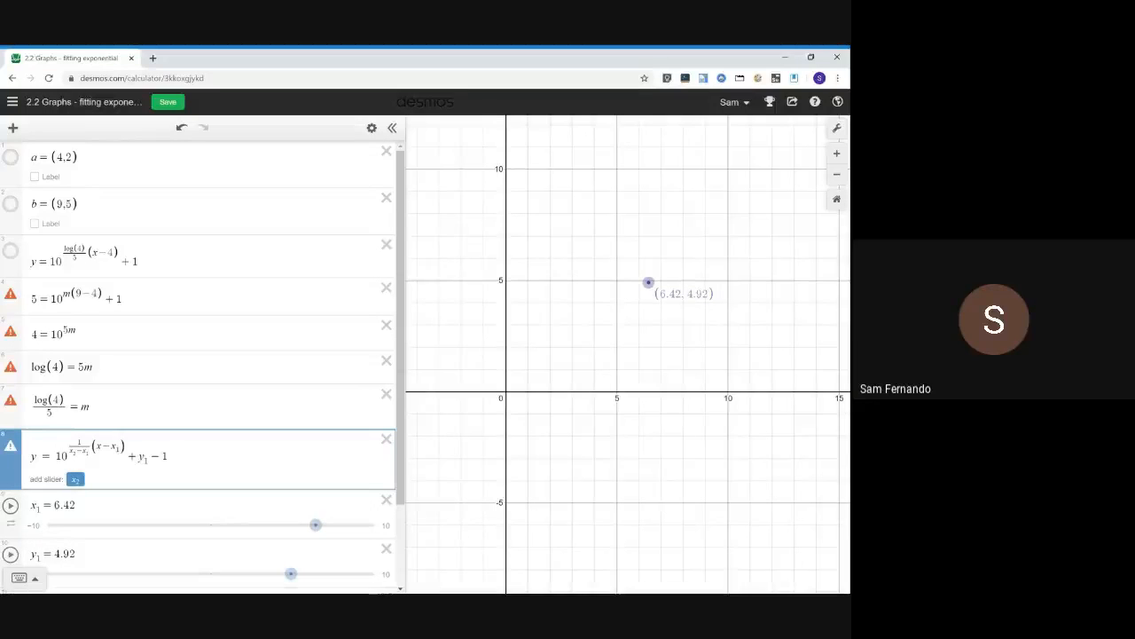
left_click(30, 300)
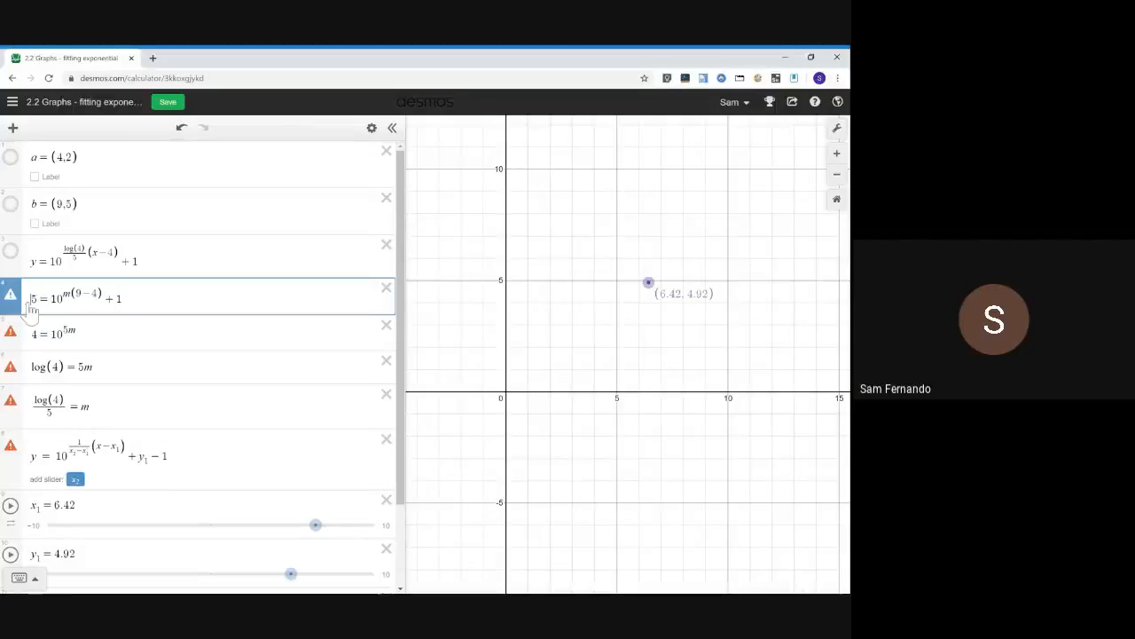
key("shift+Left")
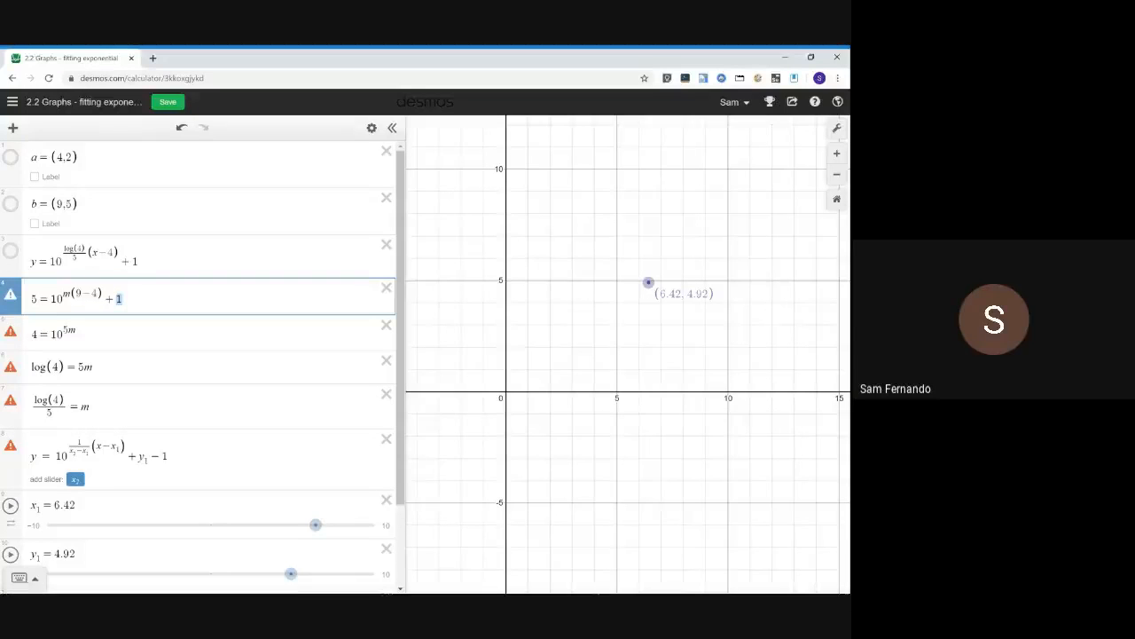
Replace the numerator of the exponent fraction with y₂ − y₁ − 1
left_click(80, 442)
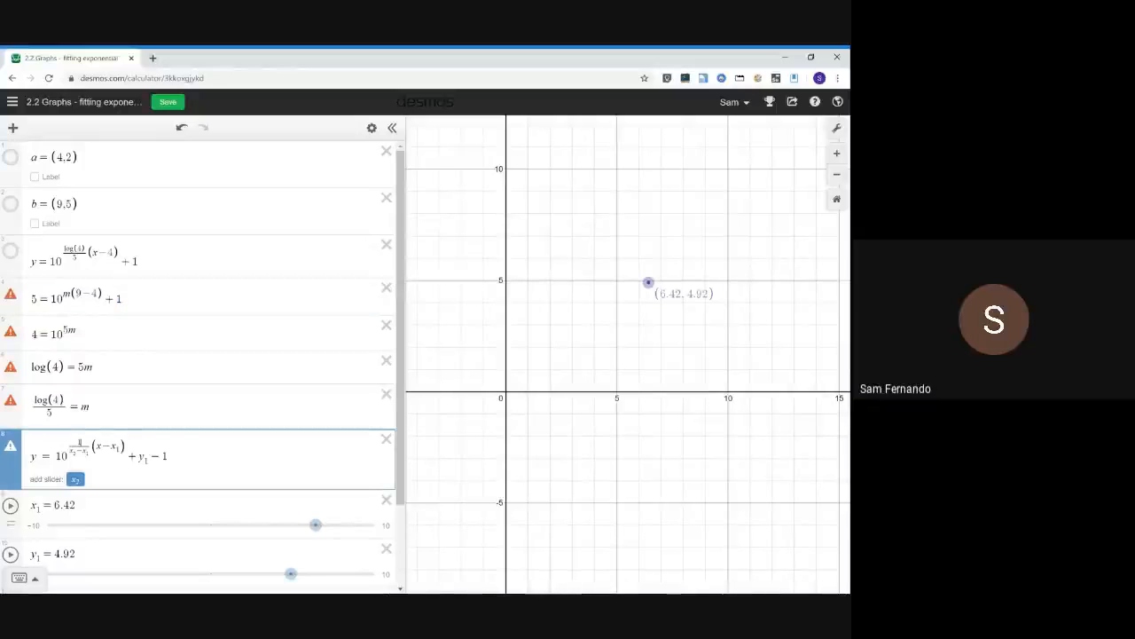
type("y_")
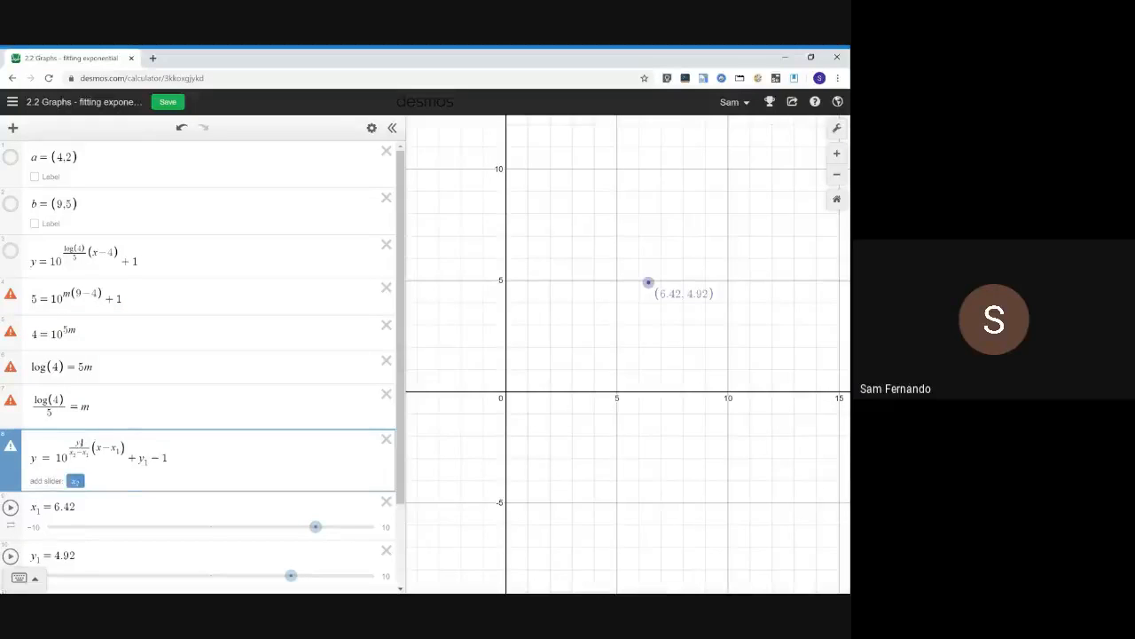
type("2-")
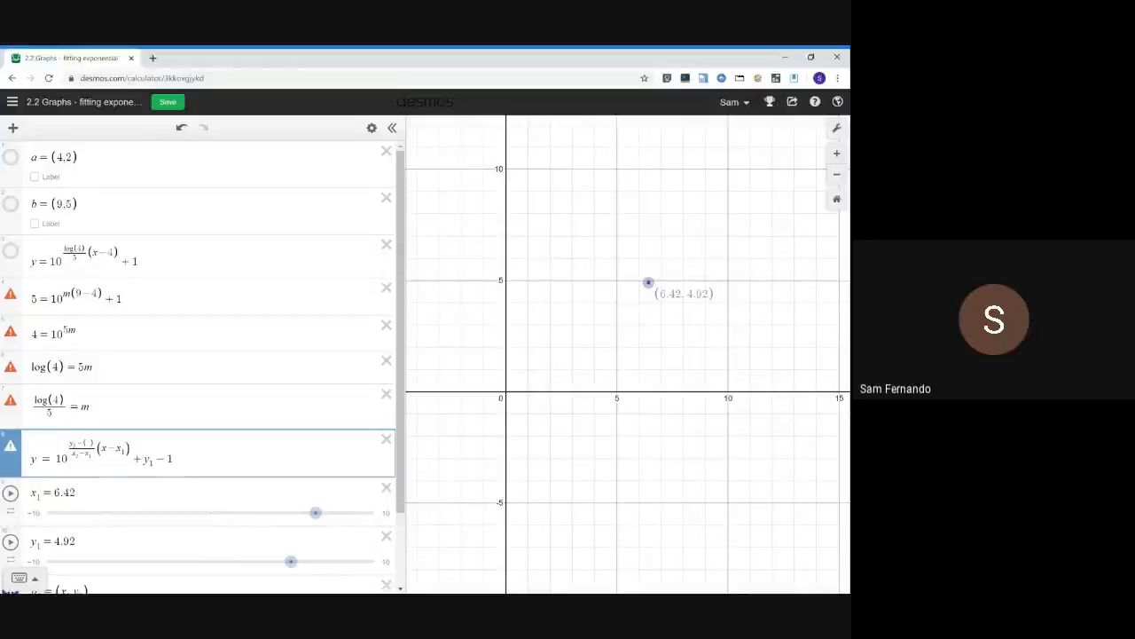
type("(y_1-1")
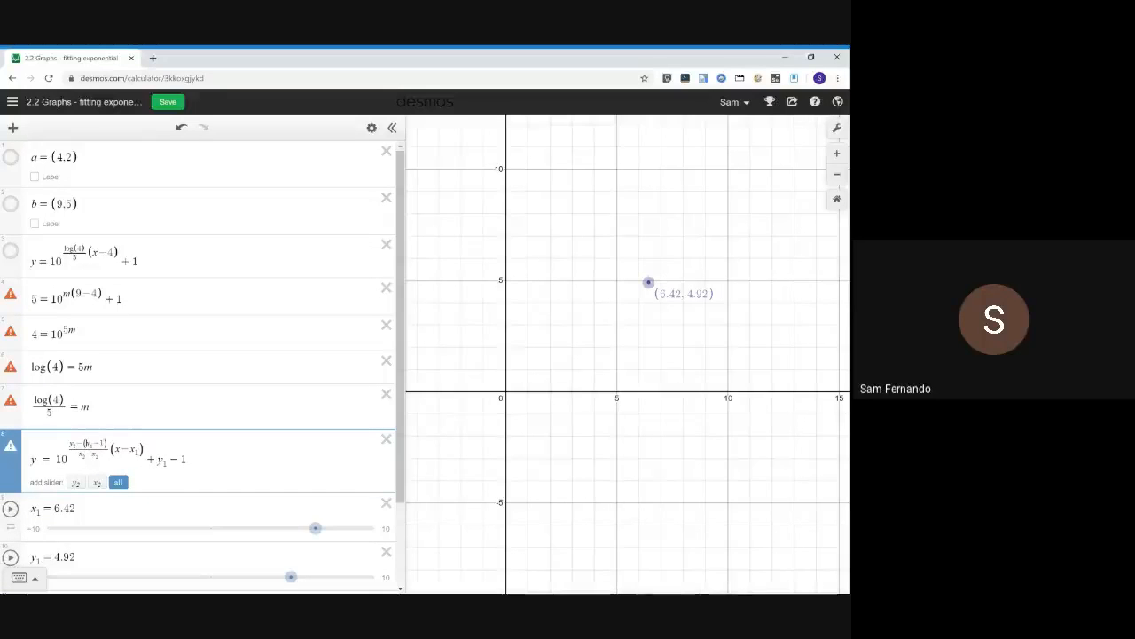
key("BackSpace")
left_click(100, 442)
key("BackSpace")
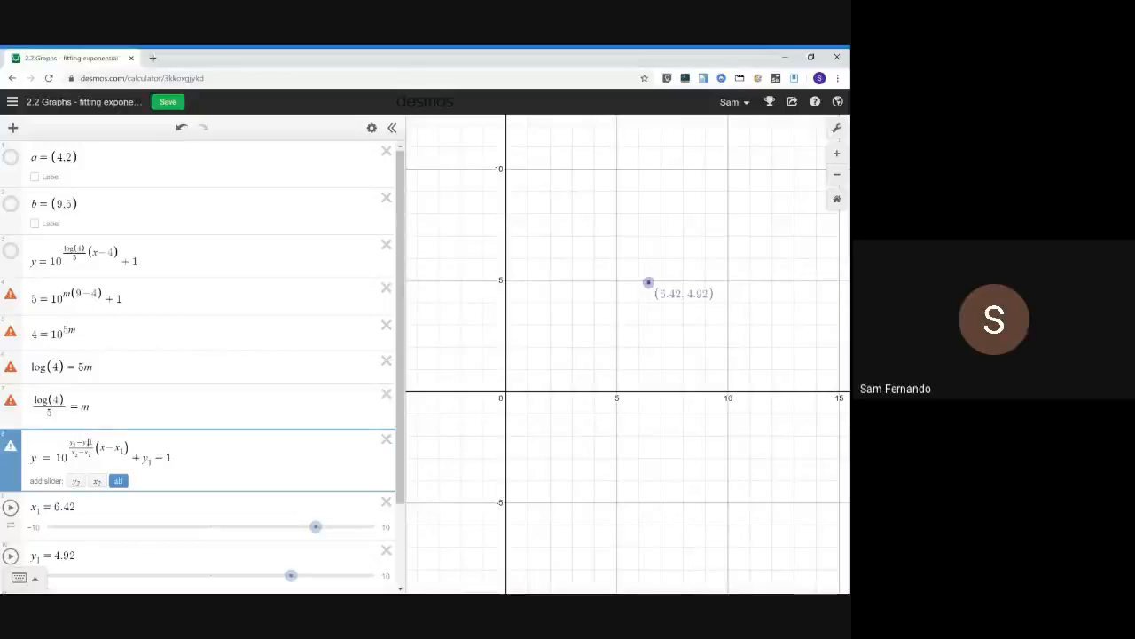
type("+")
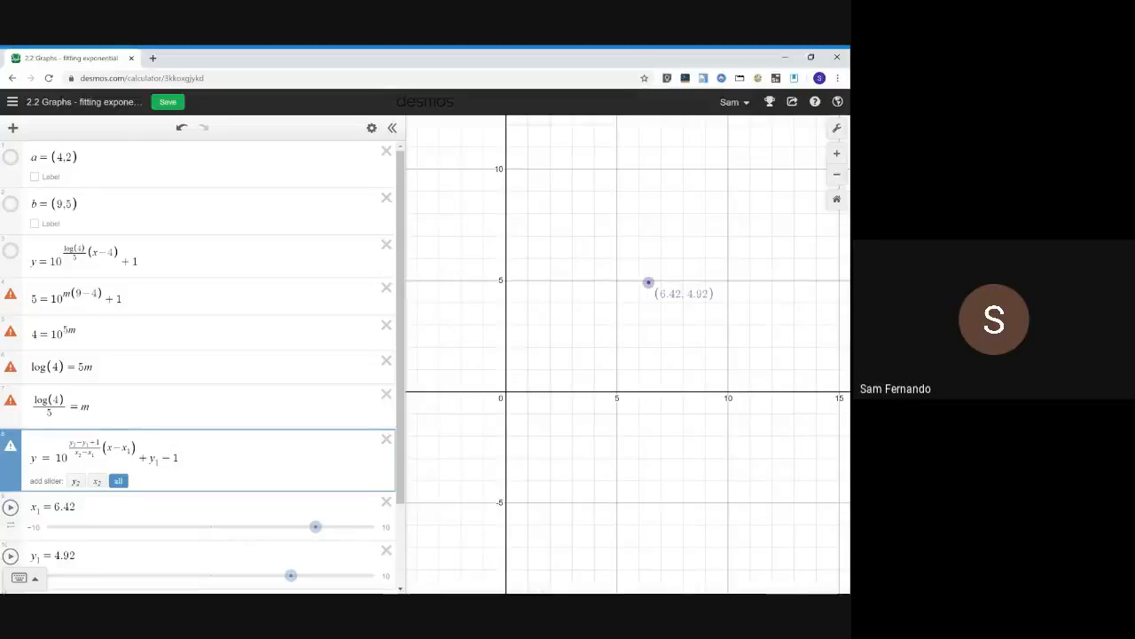
key("BackSpace")
type("-")
scroll(222, 458, "down", 1)
scroll(224, 457, "up", 1)
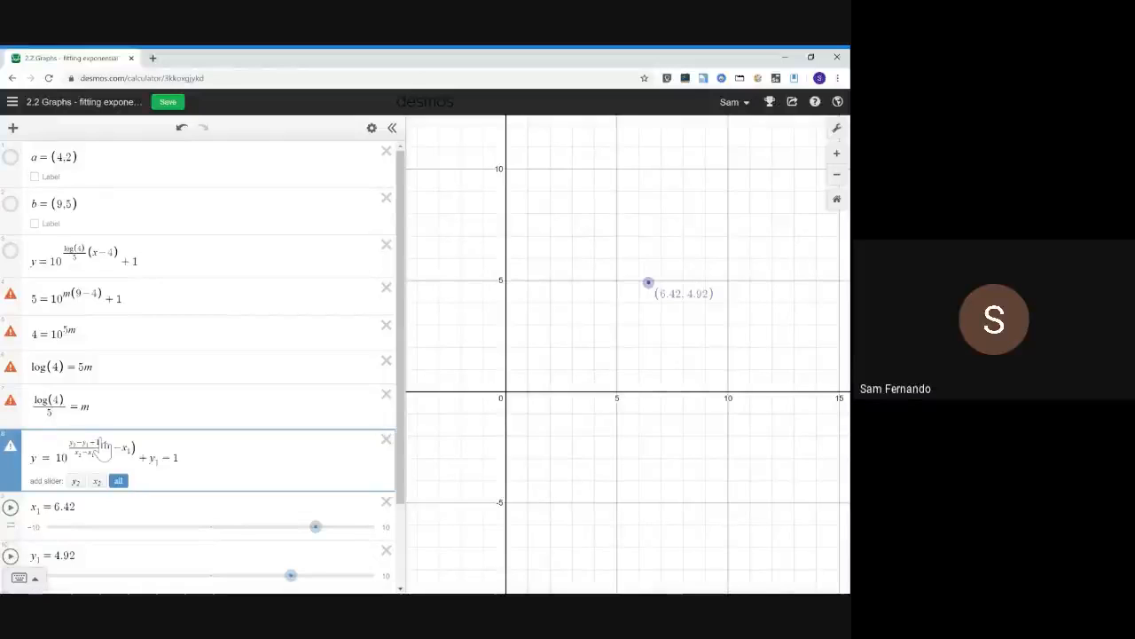
Add sliders for all new variables, y₂ and x₂, used in the generalised equation
left_click_drag(102, 450, 70, 449)
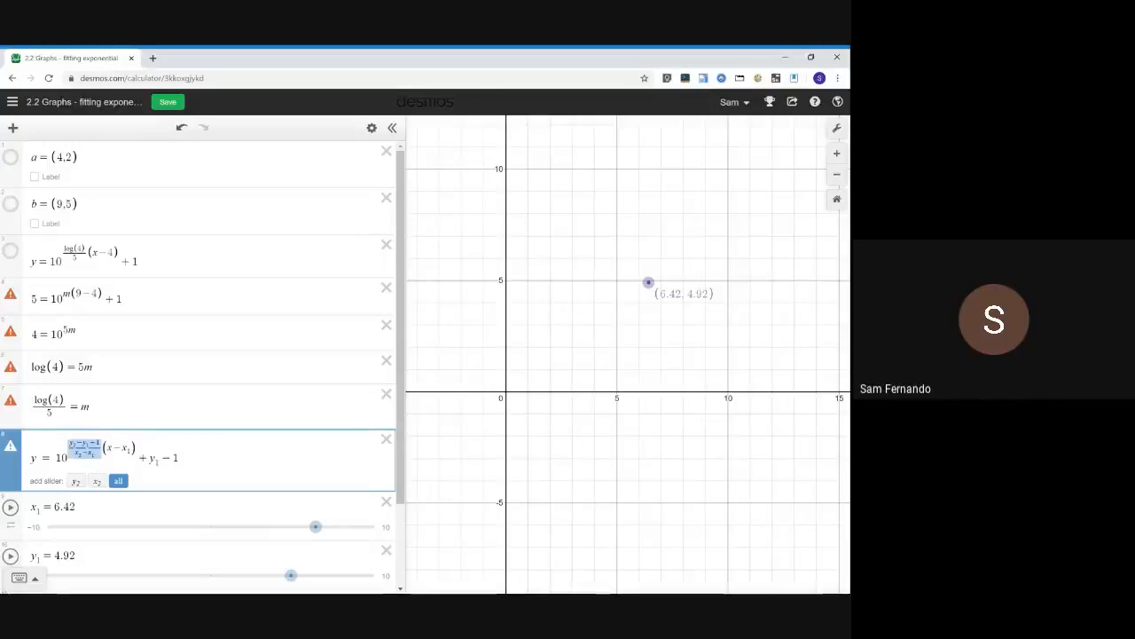
left_click(69, 444)
scroll(200, 366, "down", 1)
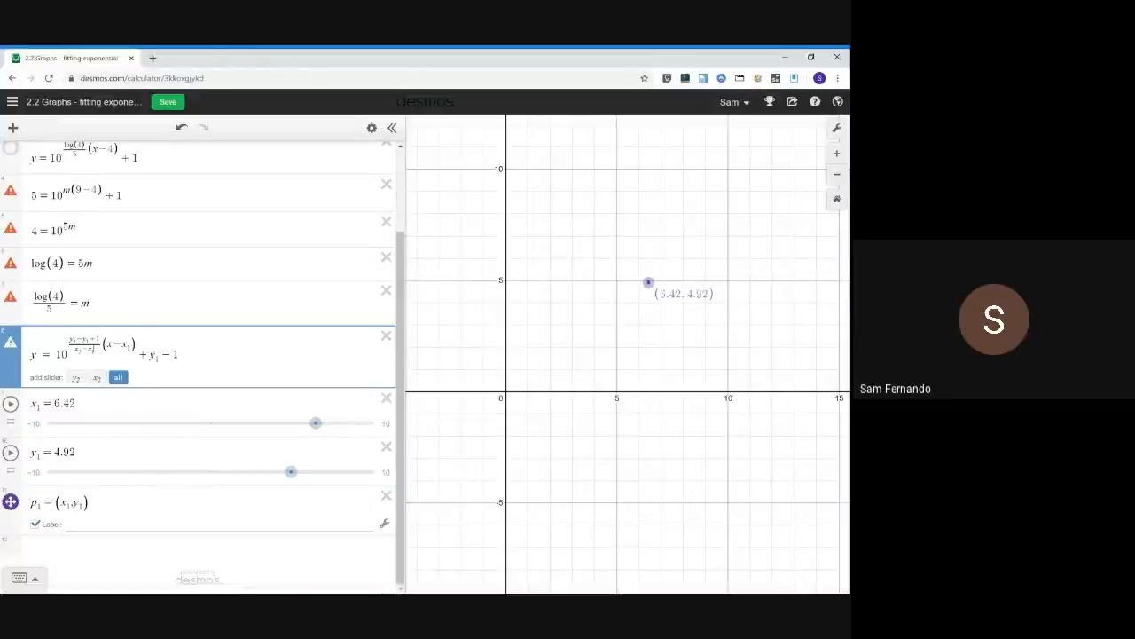
left_click(119, 378)
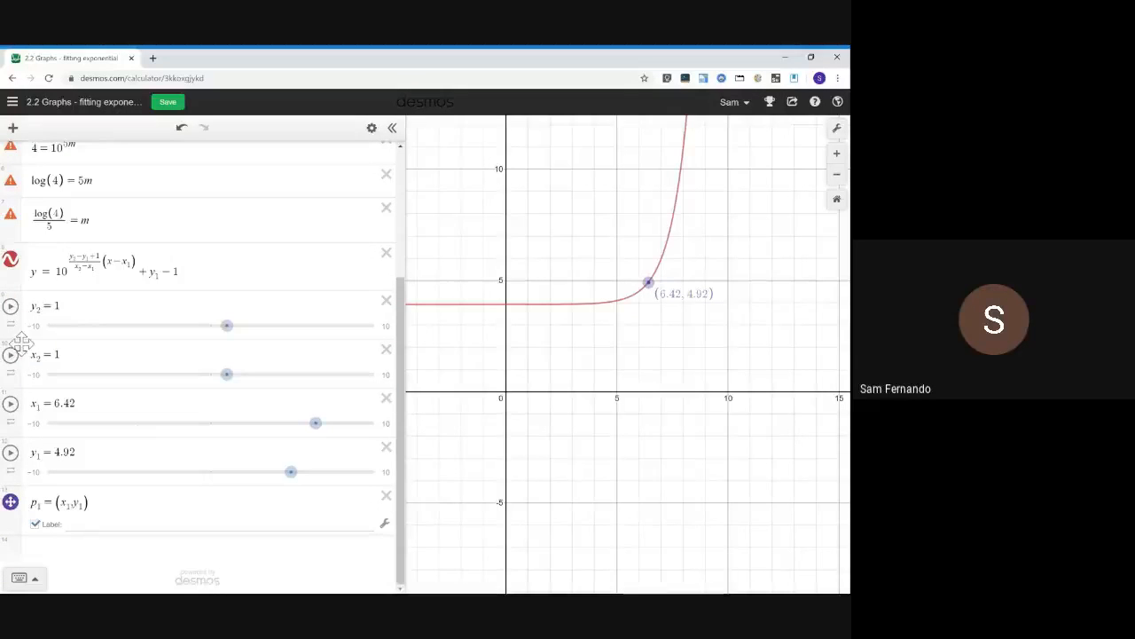
Move the x₂ and y₂ sliders below p₁ and define the point p₂ = (x₂, y₂) in a new row
left_click_drag(9, 351, 10, 523)
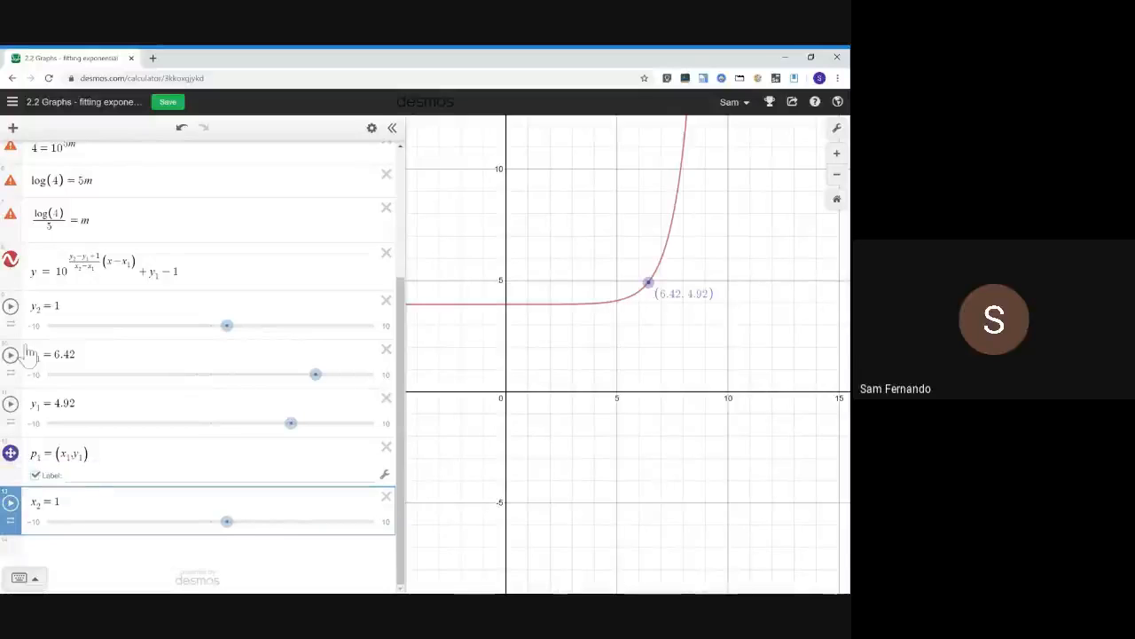
left_click_drag(10, 324, 10, 530)
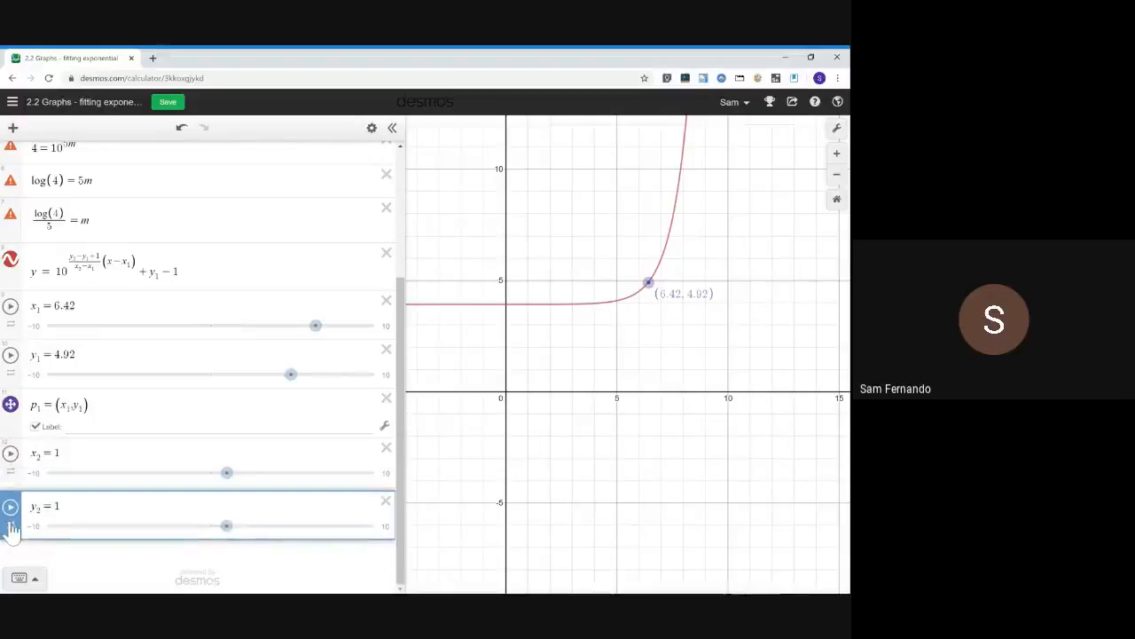
left_click(67, 559)
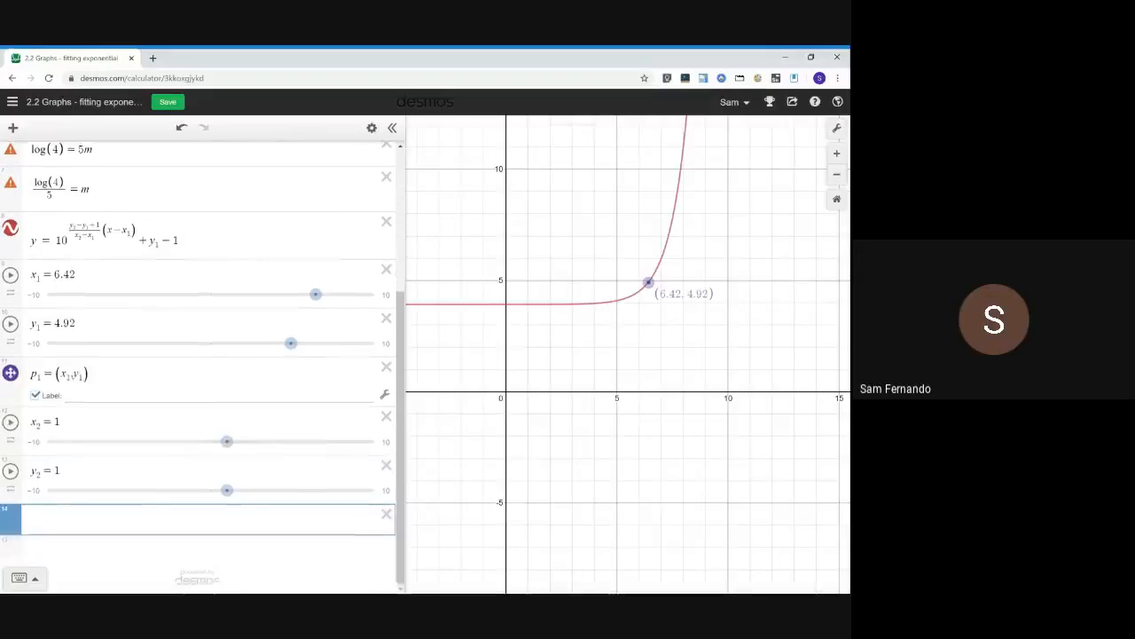
type("p_2=(")
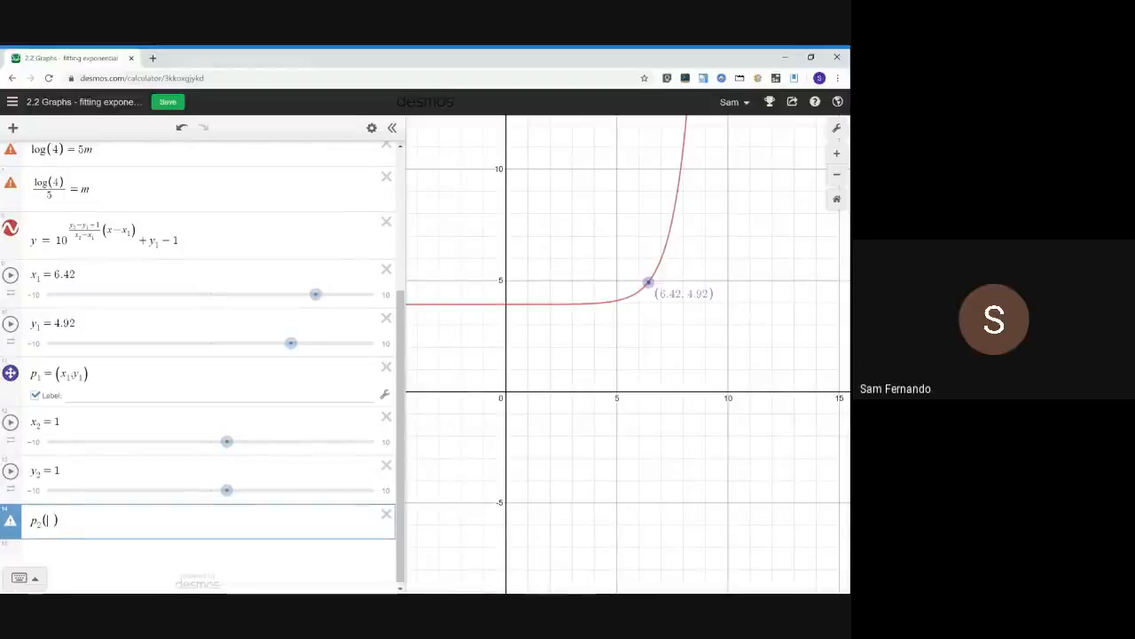
key("Left")
type("=(")
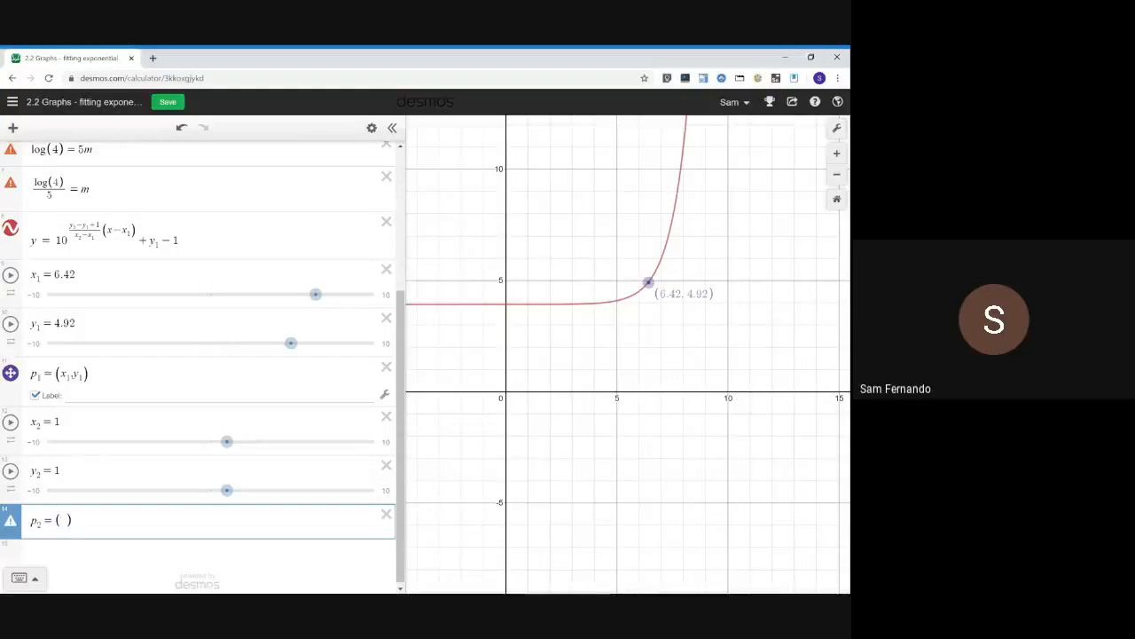
type("x_2,y_2")
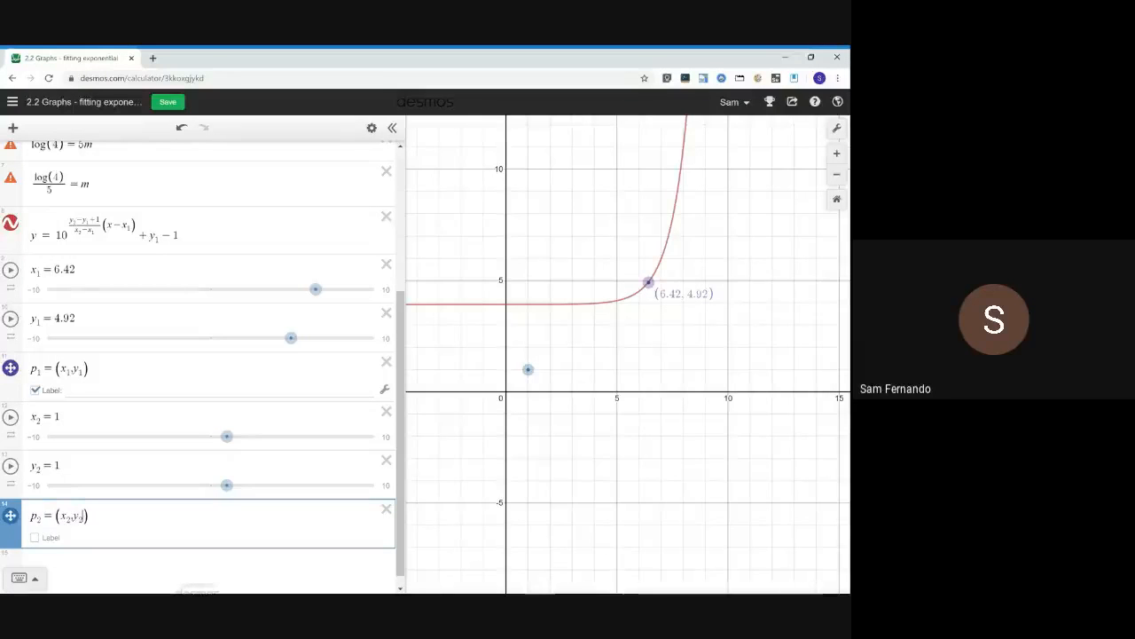
Set the y₂ slider's range from y1 to y1+10
scroll(202, 367, "up", 1)
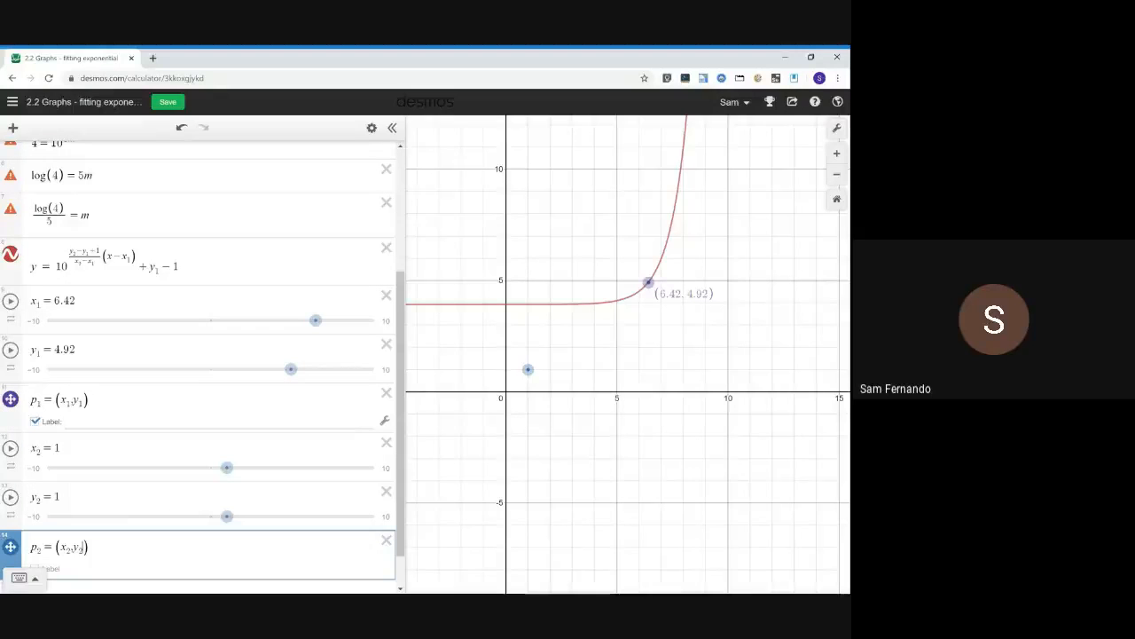
left_click(60, 498)
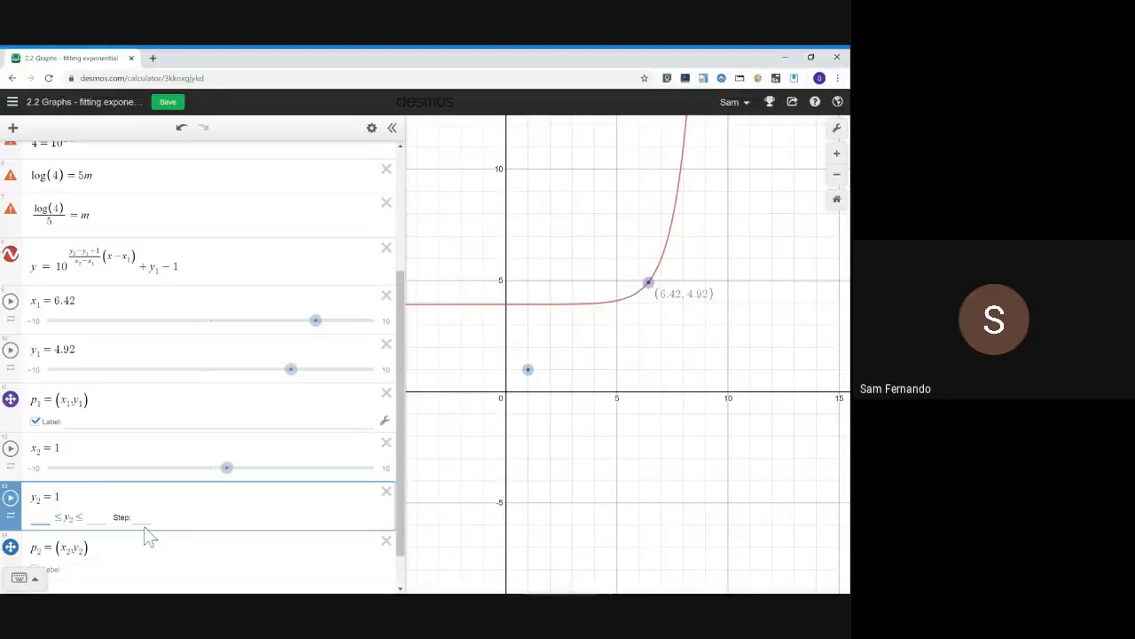
type("y1")
key("Tab")
key("Tab")
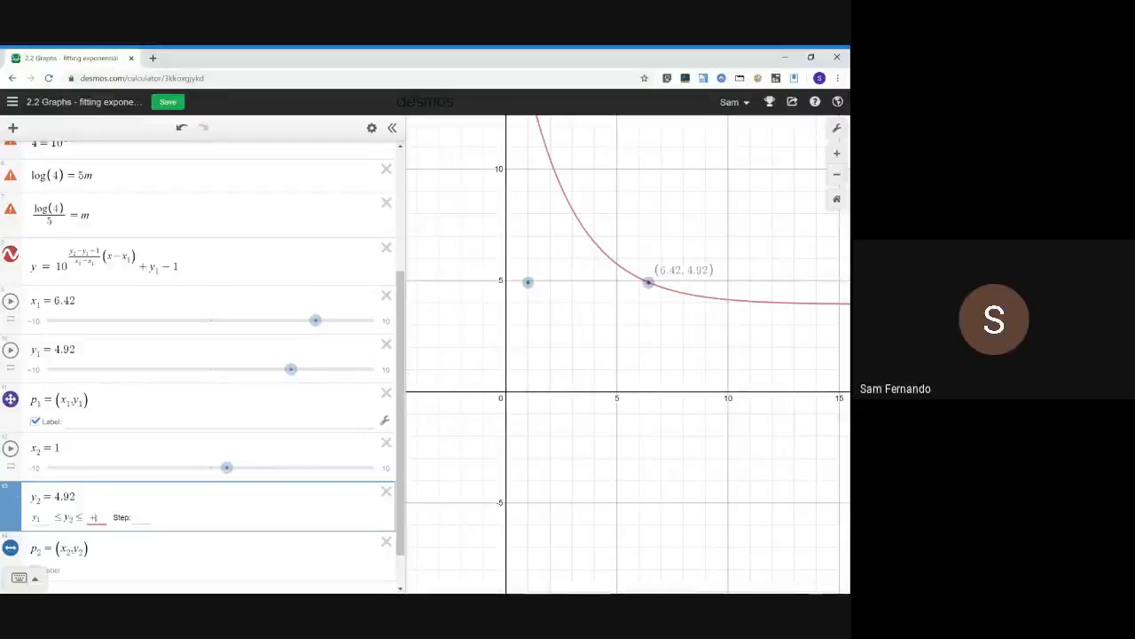
type("3")
key("BackSpace")
type("y1+10")
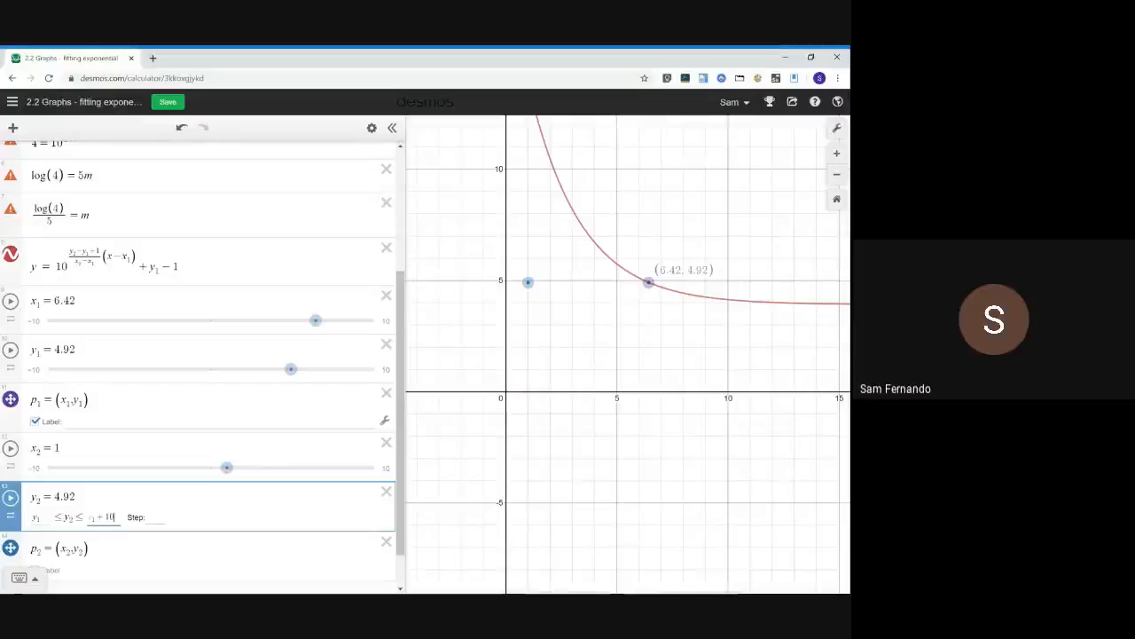
Play and stop the y₂ and x₂ slider animations to move point p₂ and the curve
left_click(10, 498)
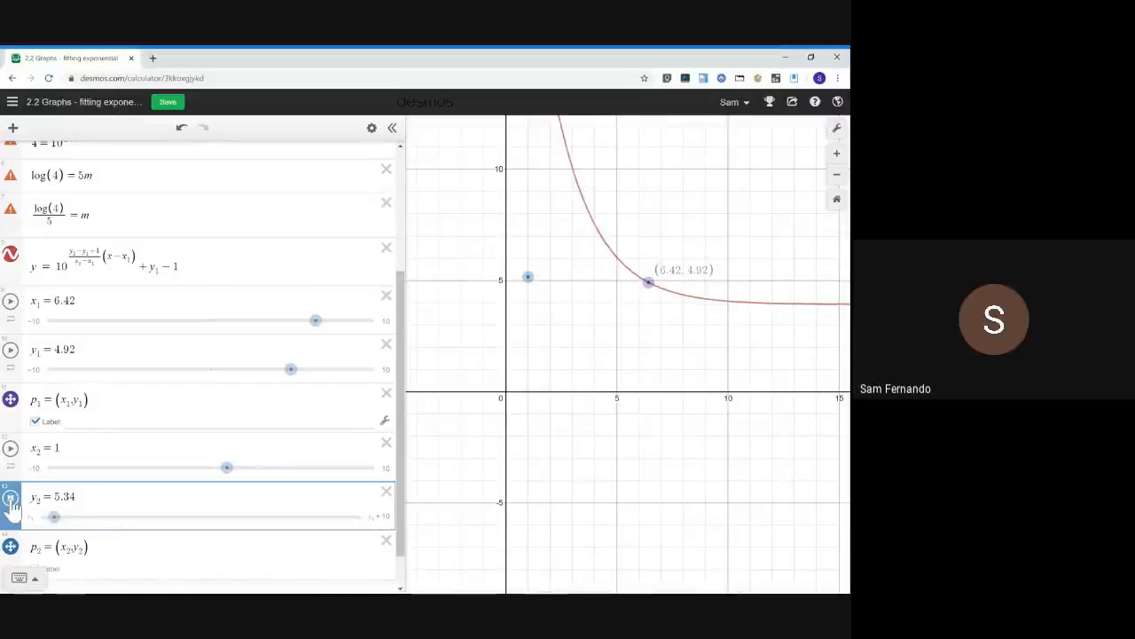
left_click(10, 449)
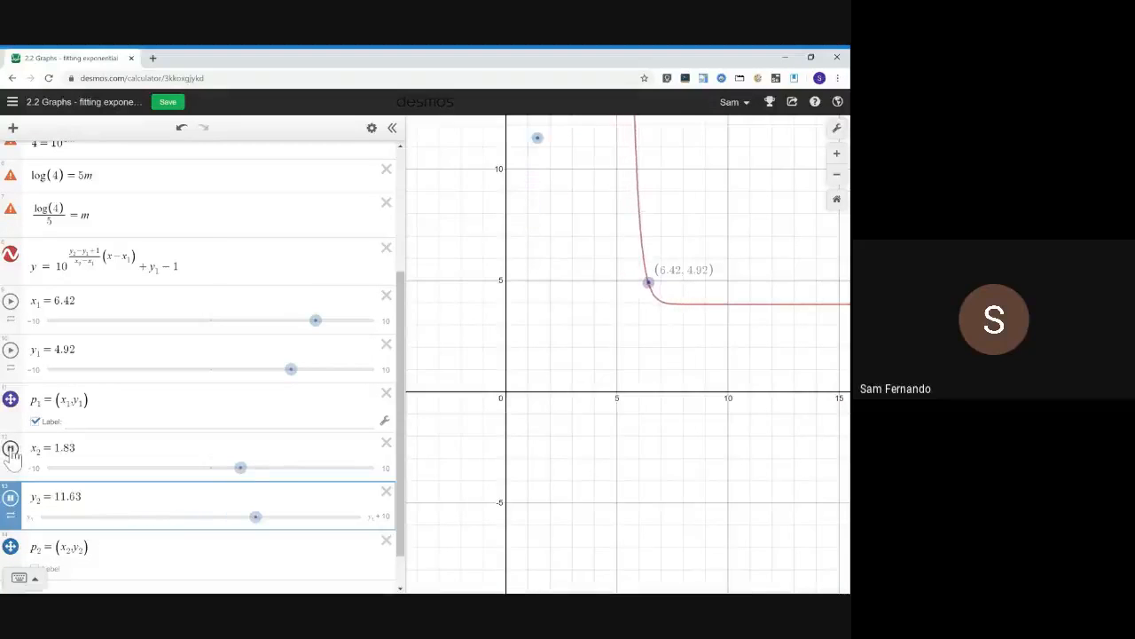
left_click(11, 498)
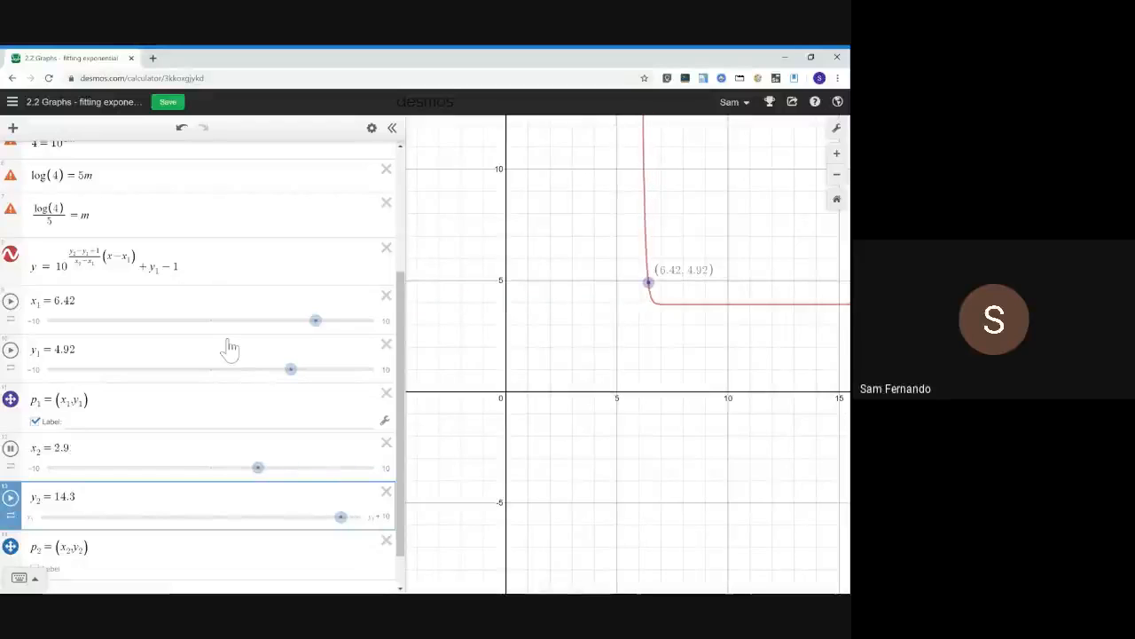
left_click(11, 498)
left_click(11, 498)
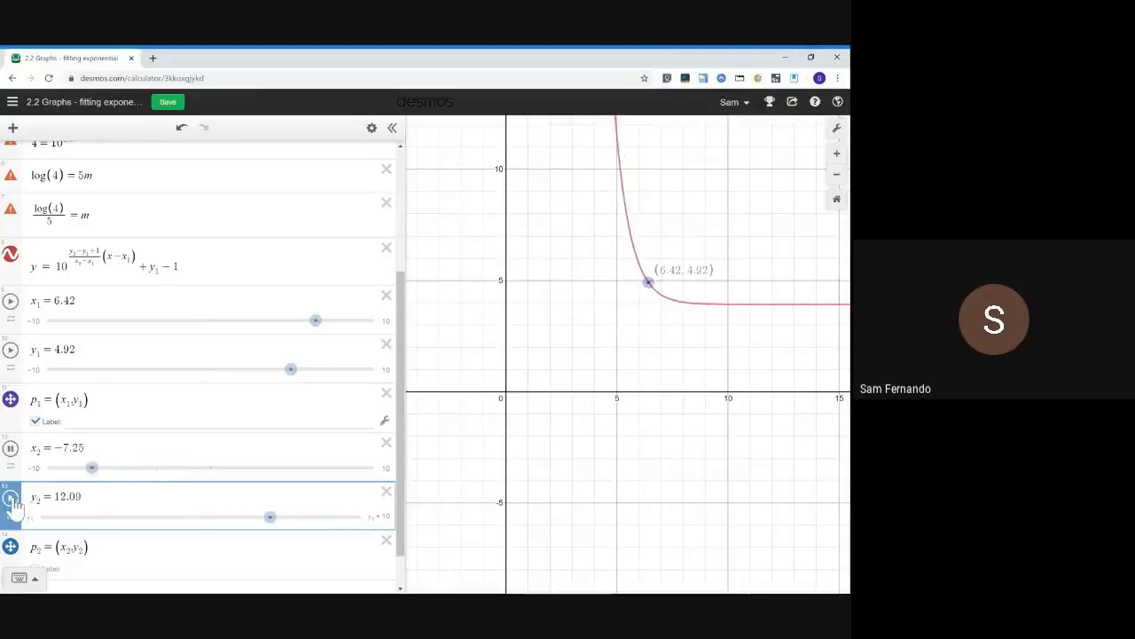
left_click(10, 449)
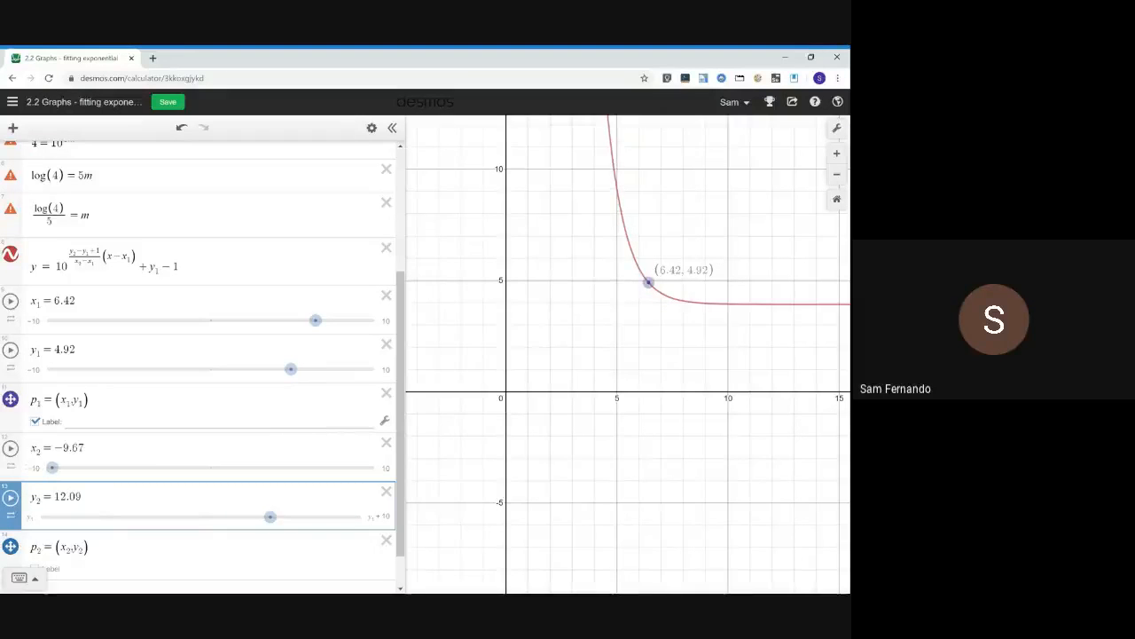
scroll(293, 429, "up", 3)
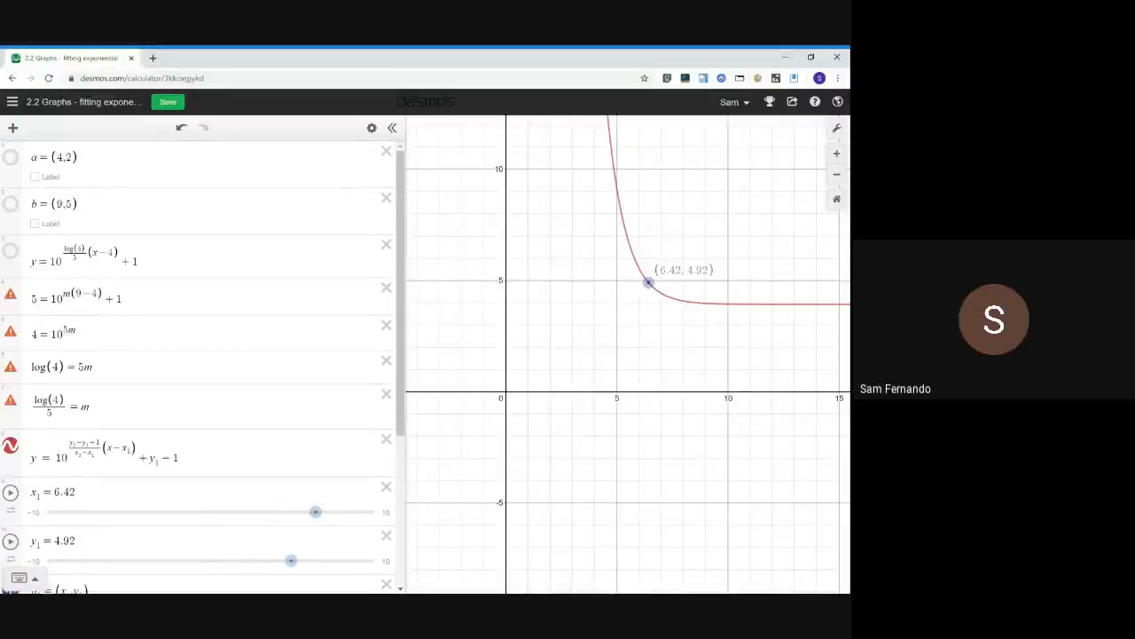
Inspect the generalised equation and slider rows, and drag the x₂ slider to about 8.7
scroll(257, 427, "down", 1)
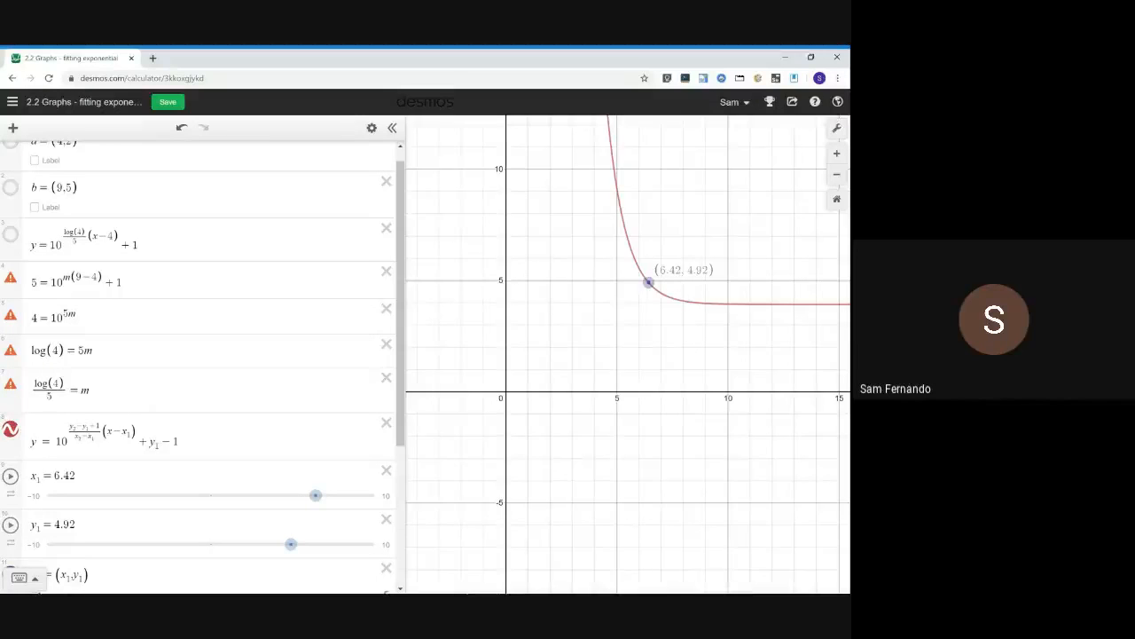
left_click(88, 428)
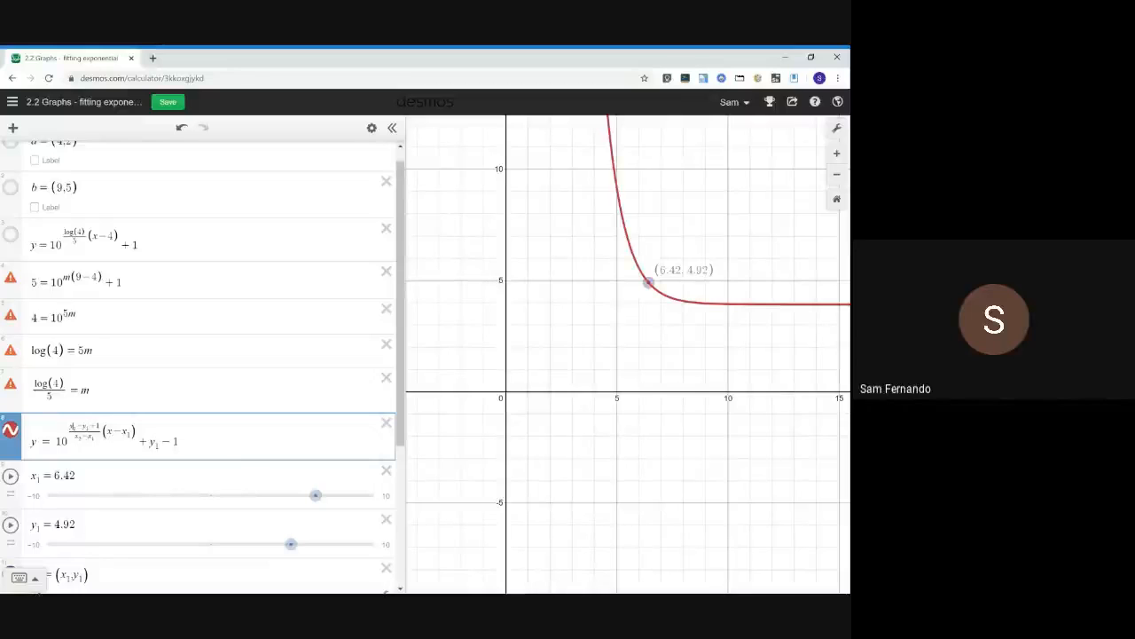
left_click(76, 475)
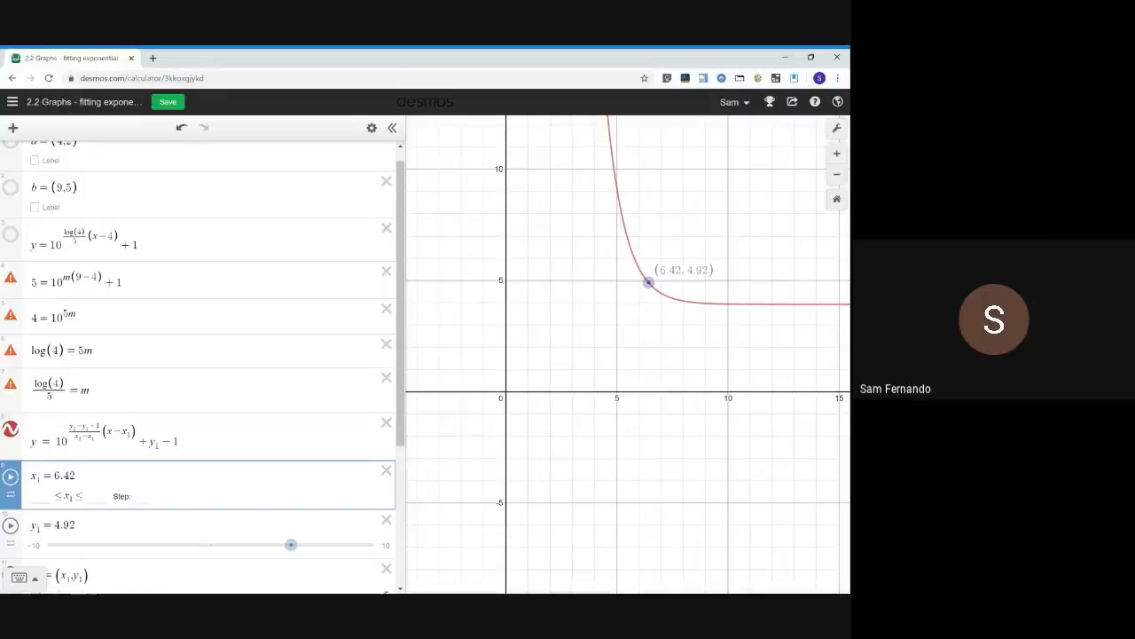
left_click_drag(95, 437, 75, 437)
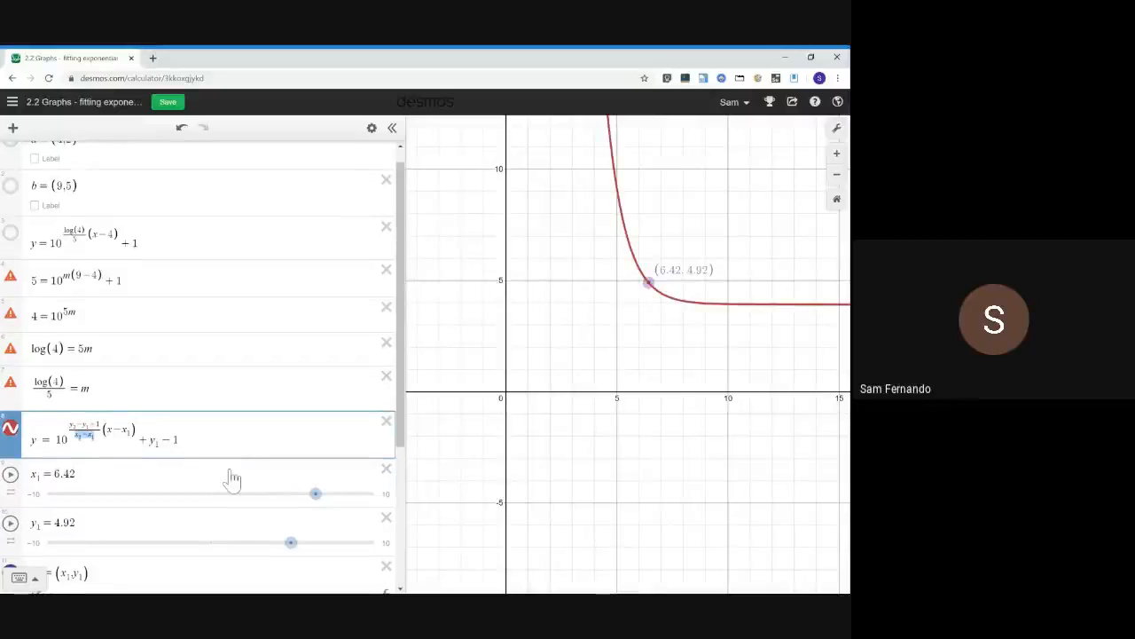
scroll(232, 480, "down", 2)
scroll(232, 480, "down", 1)
scroll(231, 480, "up", 3)
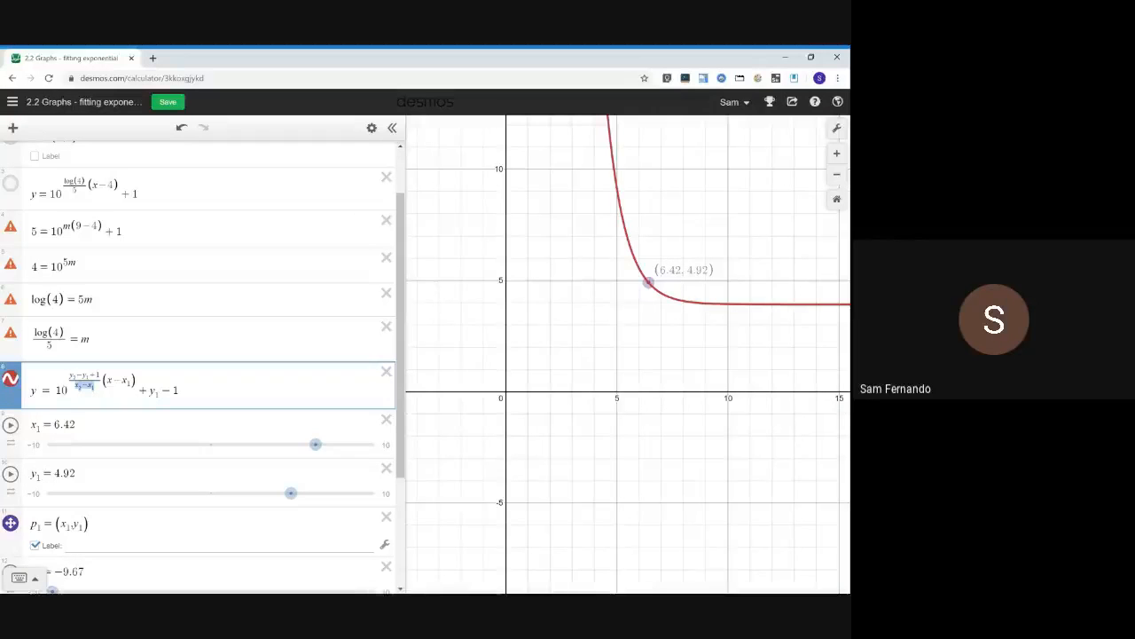
scroll(705, 429, "down", 5)
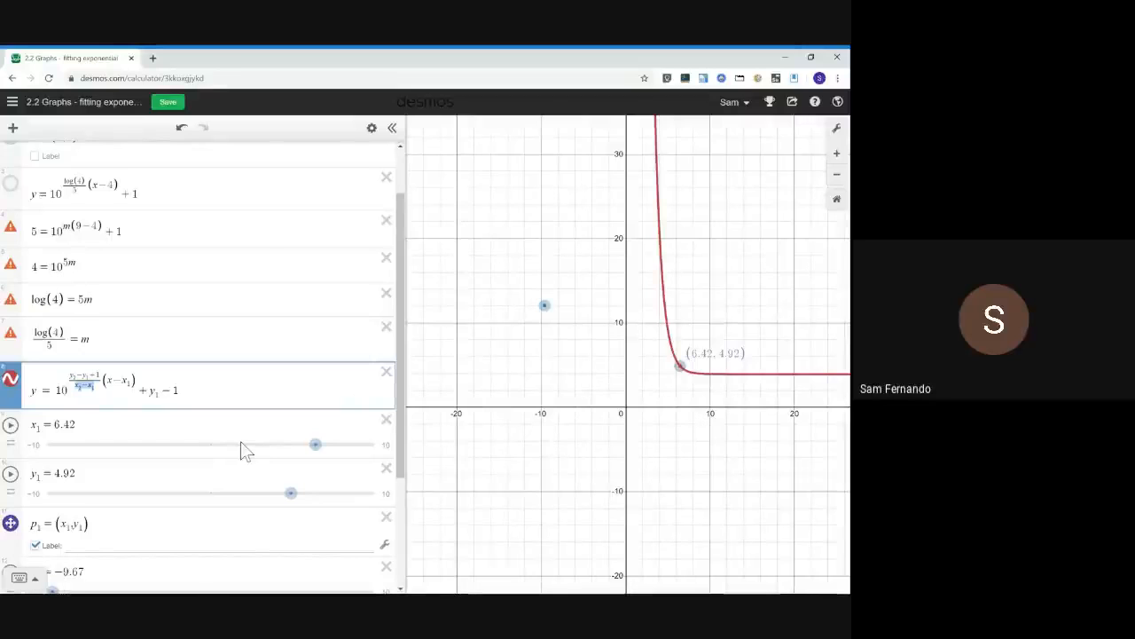
scroll(251, 457, "down", 5)
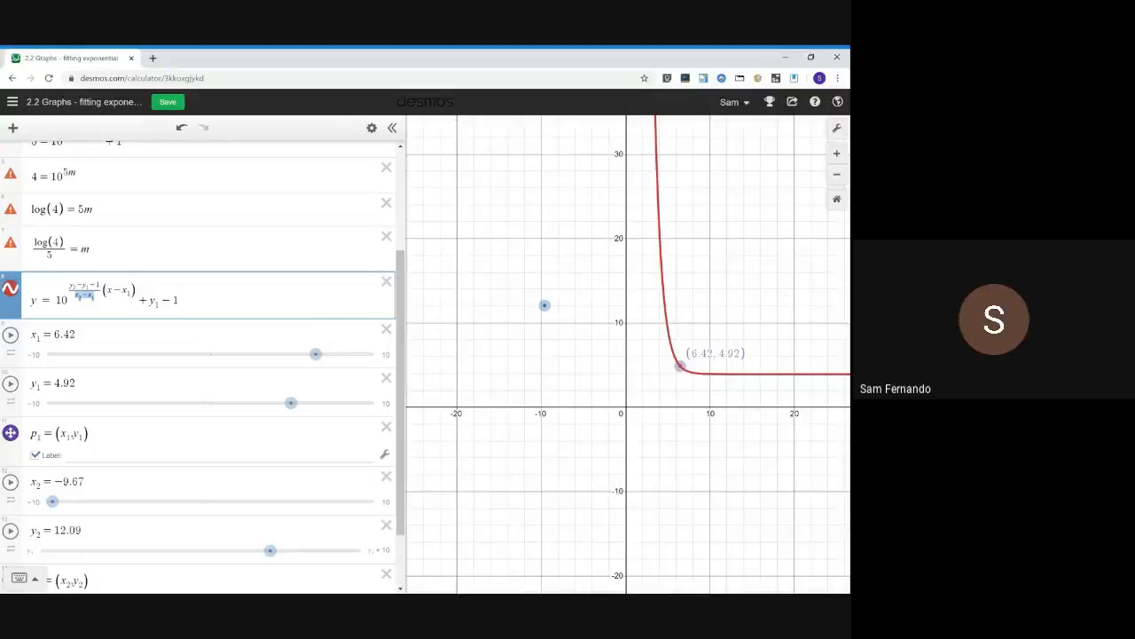
scroll(202, 355, "down", 2)
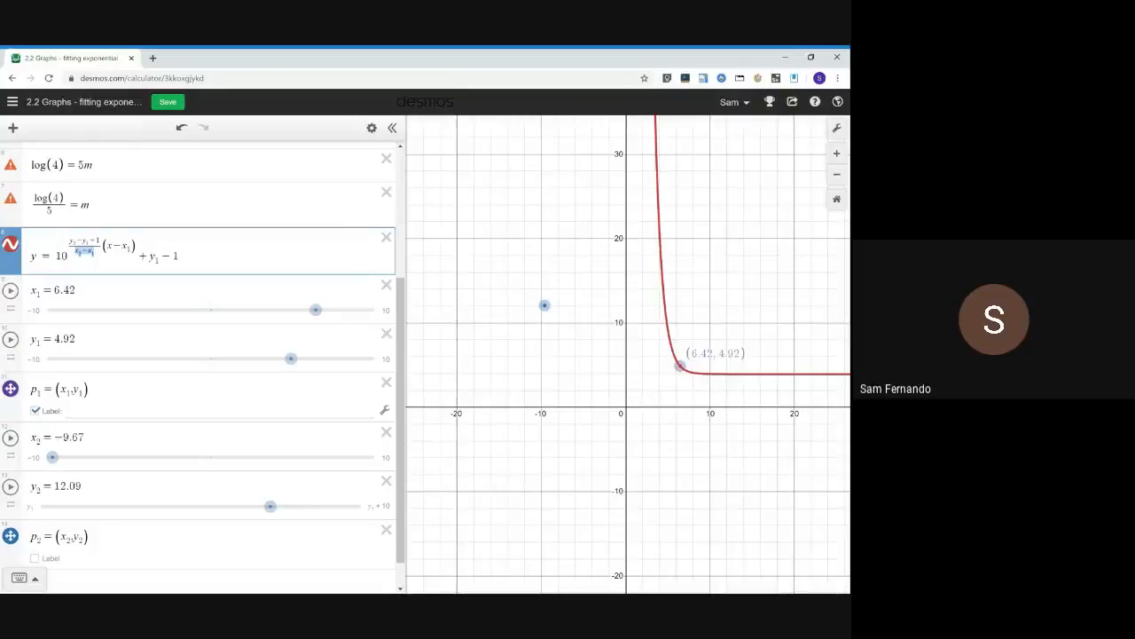
left_click_drag(65, 460, 358, 476)
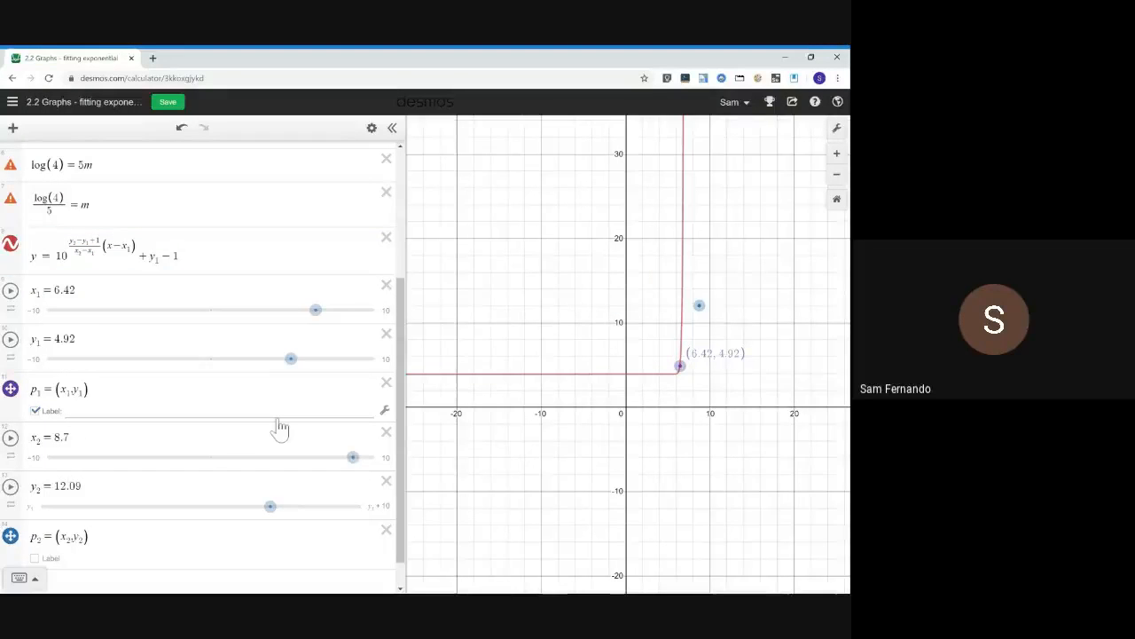
Save the current graph from the graphs menu
left_click(12, 104)
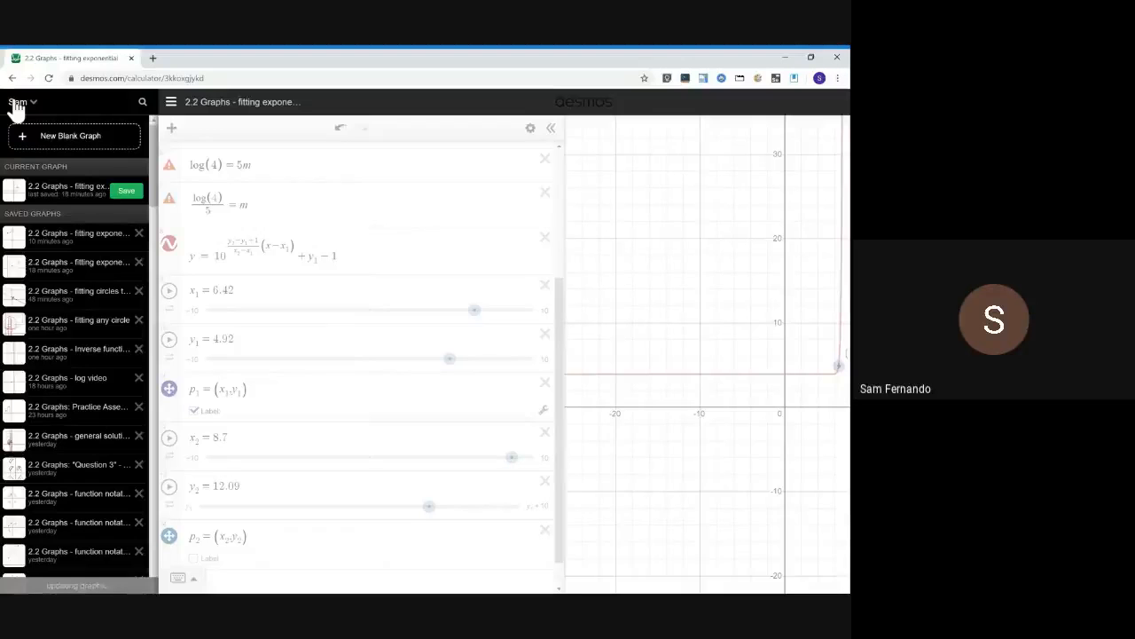
left_click(132, 192)
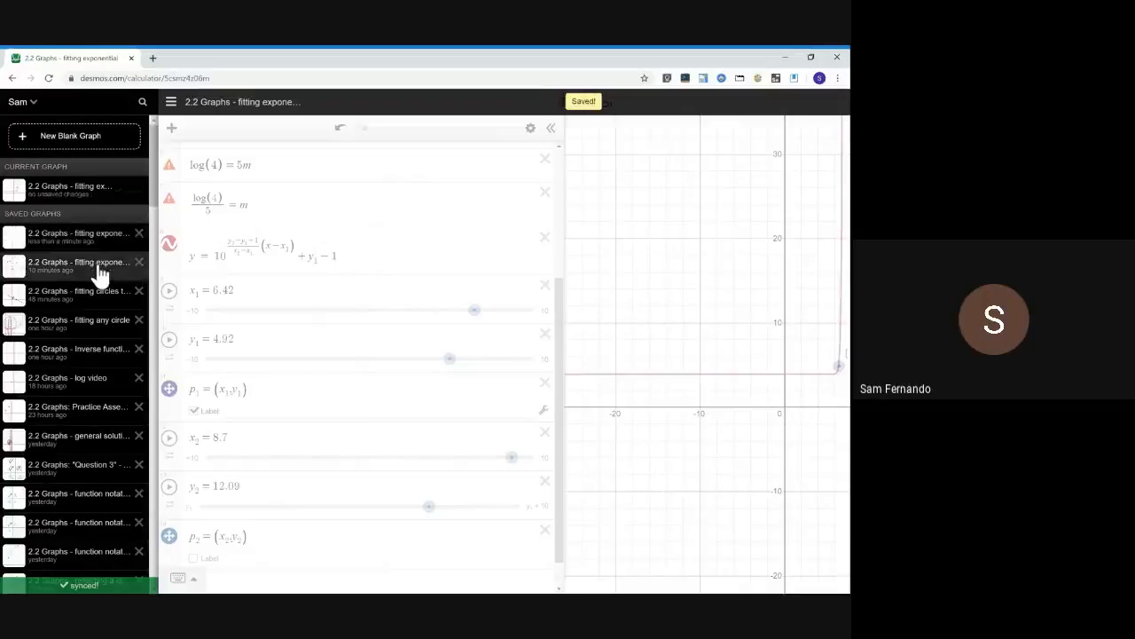
Open the saved graph '2.2 Graphs - fitting exponential - complete' for comparison, then reopen the working graph
left_click(97, 266)
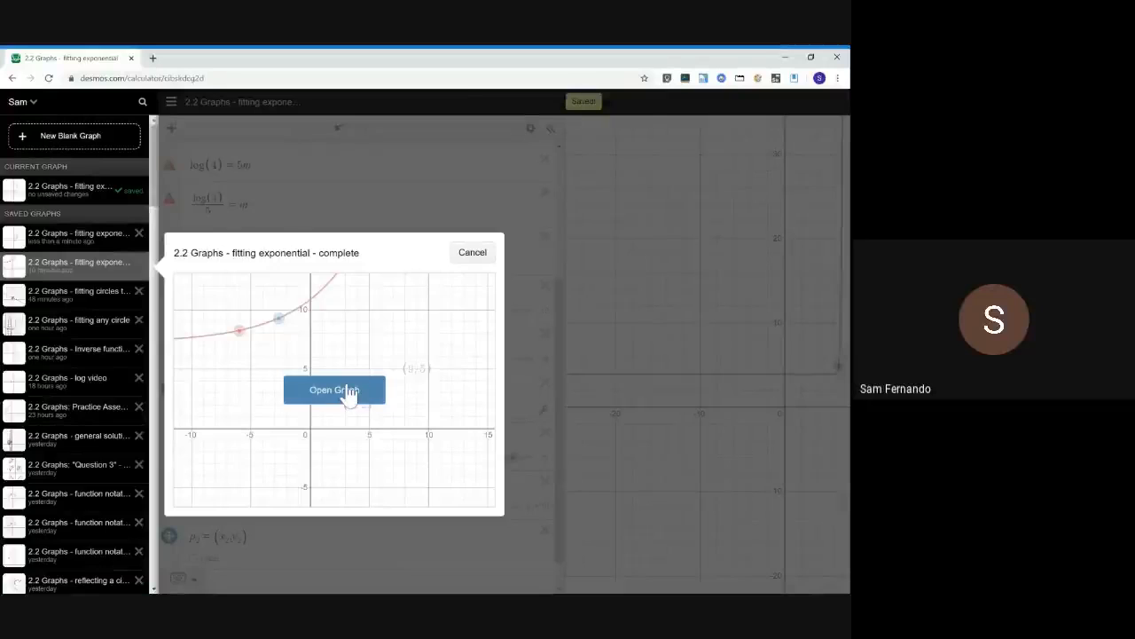
left_click(347, 392)
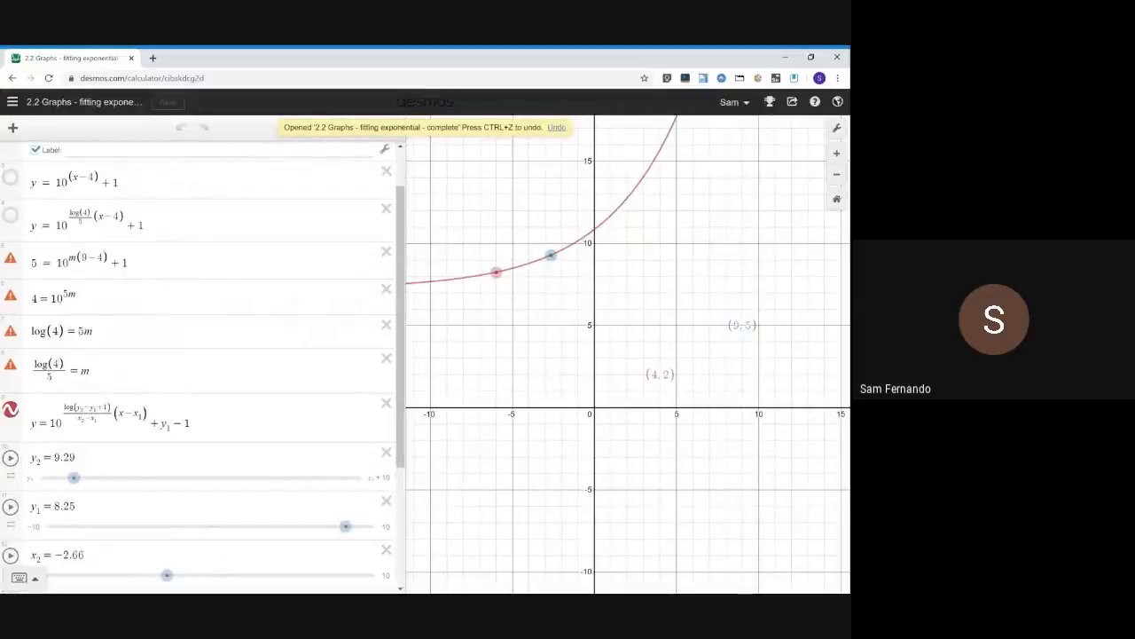
left_click(12, 101)
left_click(89, 238)
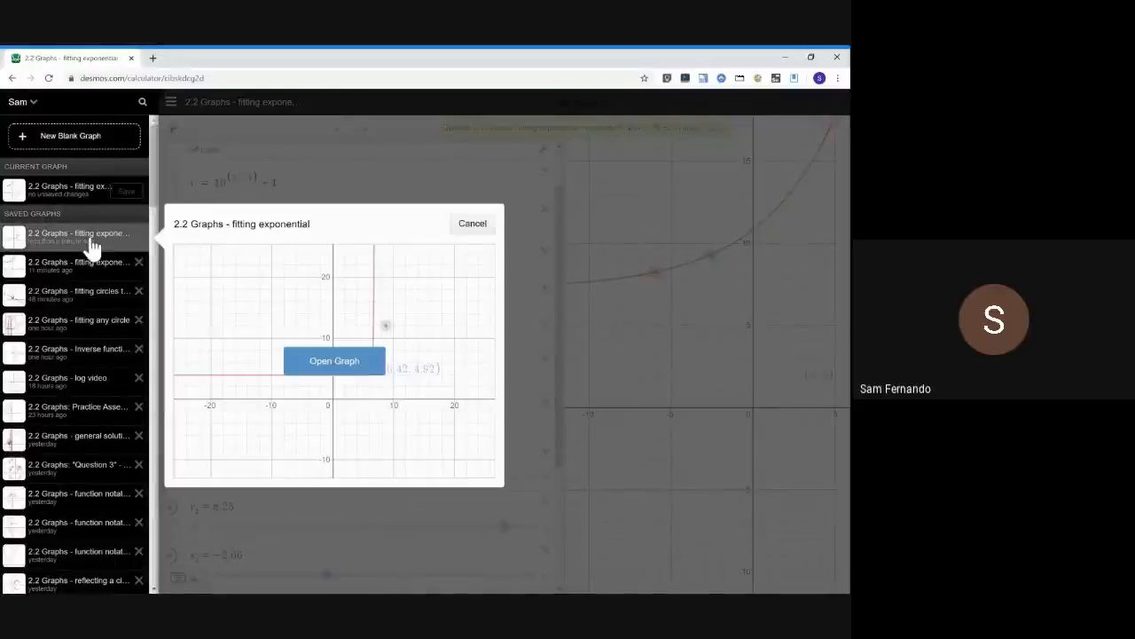
left_click(346, 370)
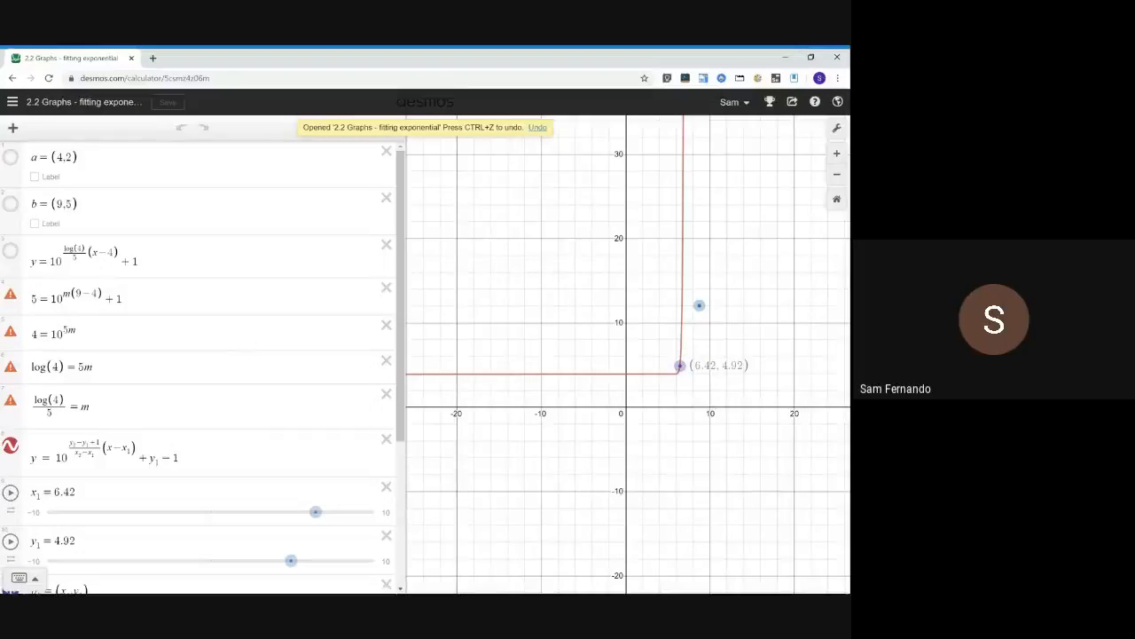
Wrap the generalised equation's exponent numerator in a log so it reads log(y₂ − y₁ + 1) over (x₂ − x₁)
double_click(73, 250)
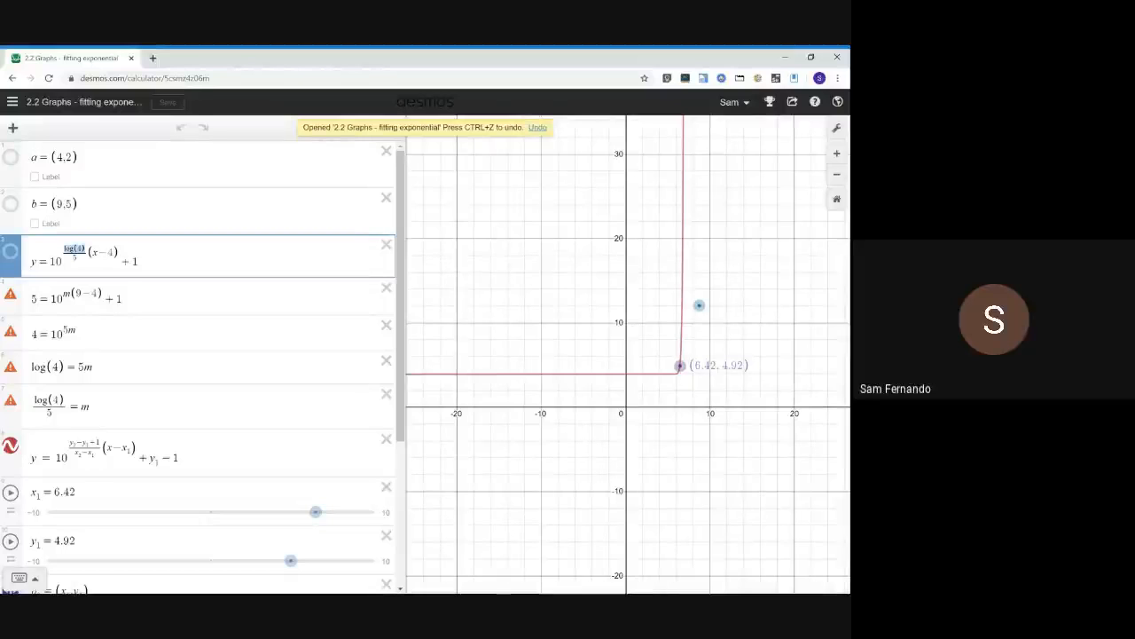
left_click(114, 406)
scroll(114, 406, "down", 1)
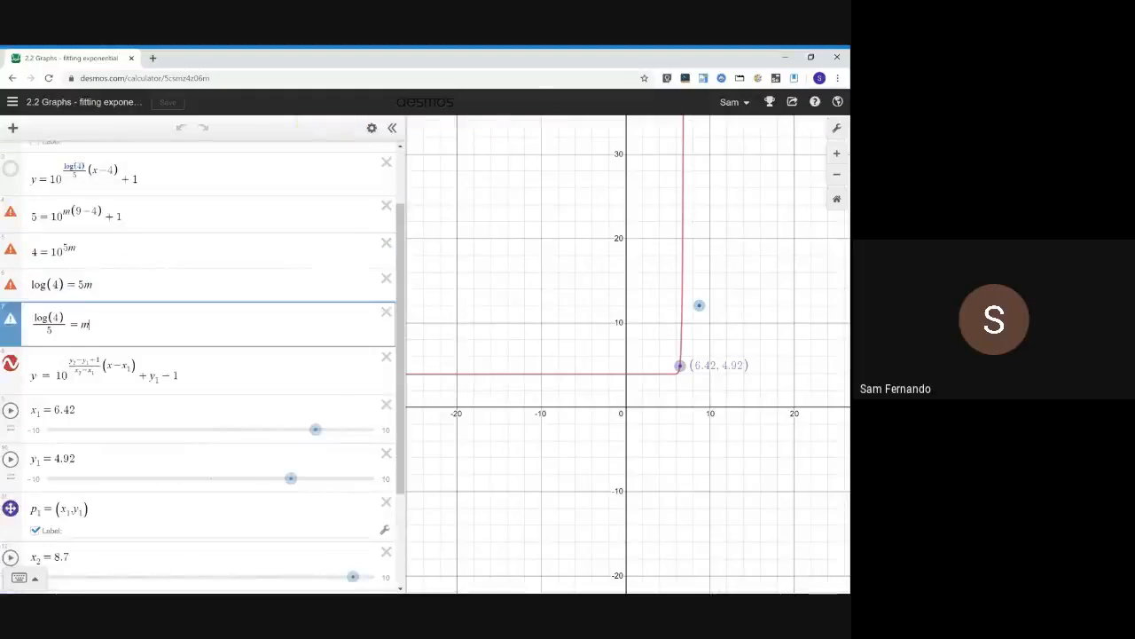
scroll(114, 407, "up", 1)
left_click(87, 254)
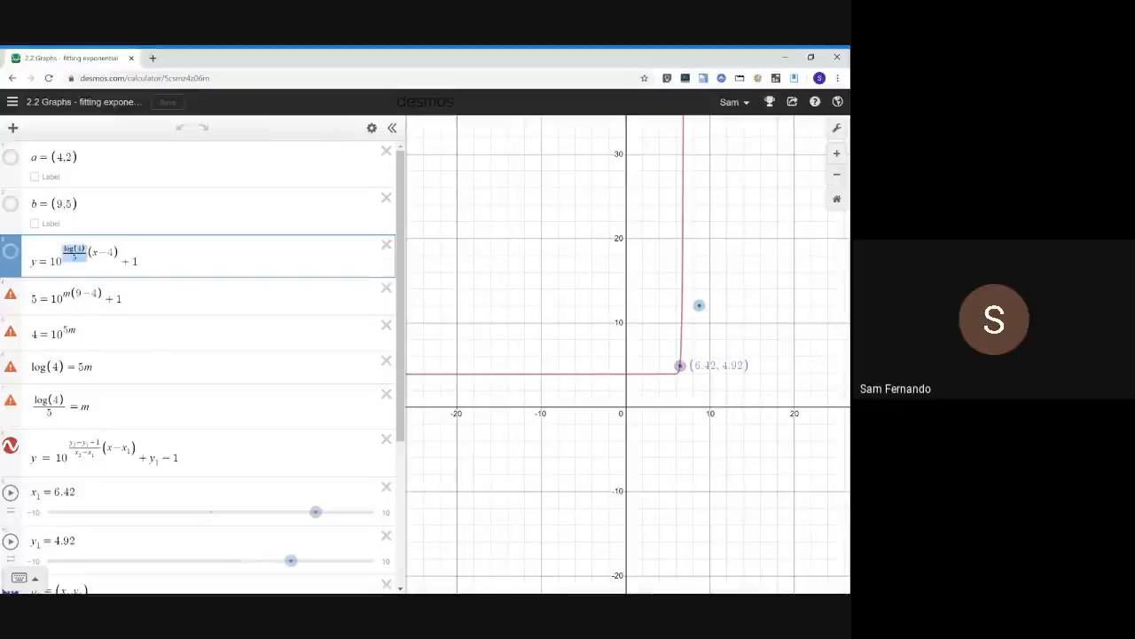
left_click(71, 440)
type("log")
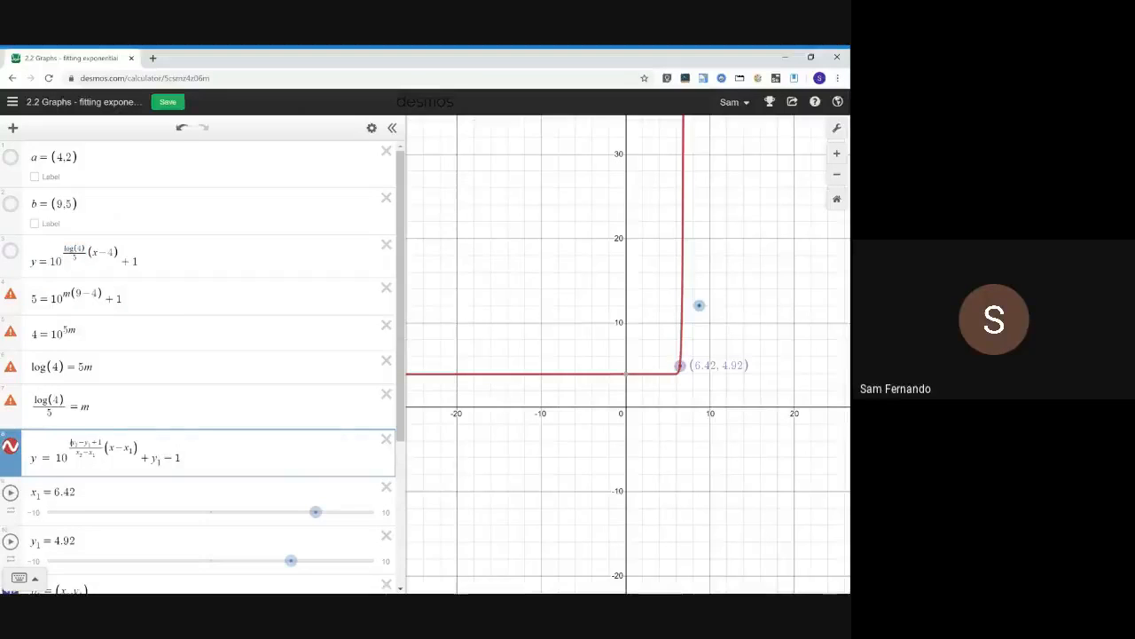
type("(log")
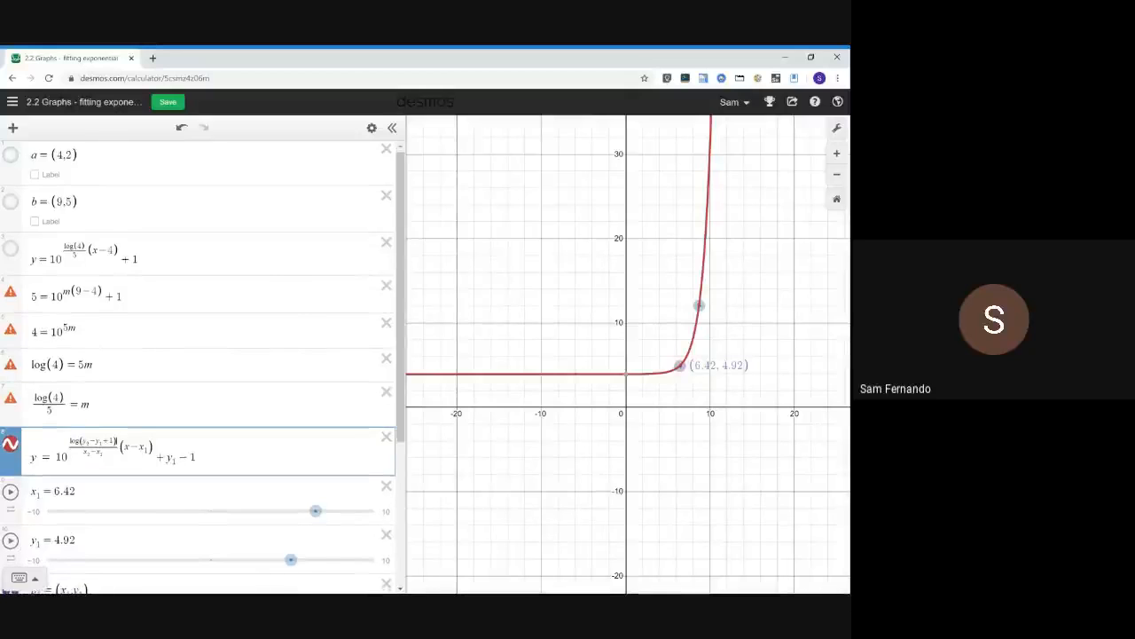
Play the y₂ and x₂ slider animations to move point p₂ along the curve
scroll(202, 367, "down", 3)
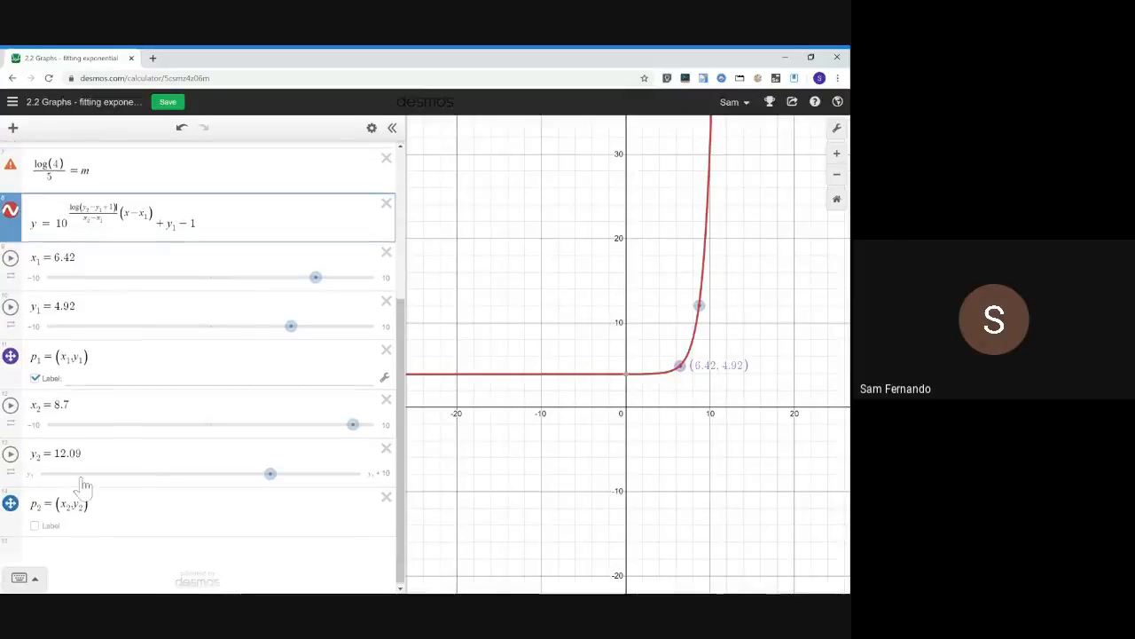
left_click(11, 454)
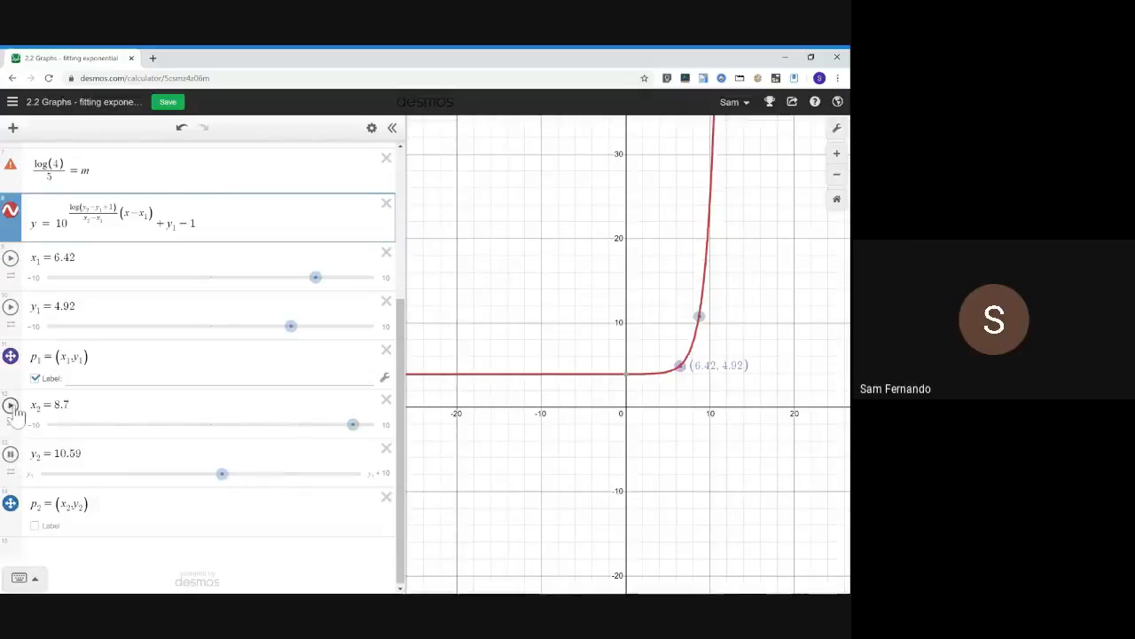
left_click(10, 405)
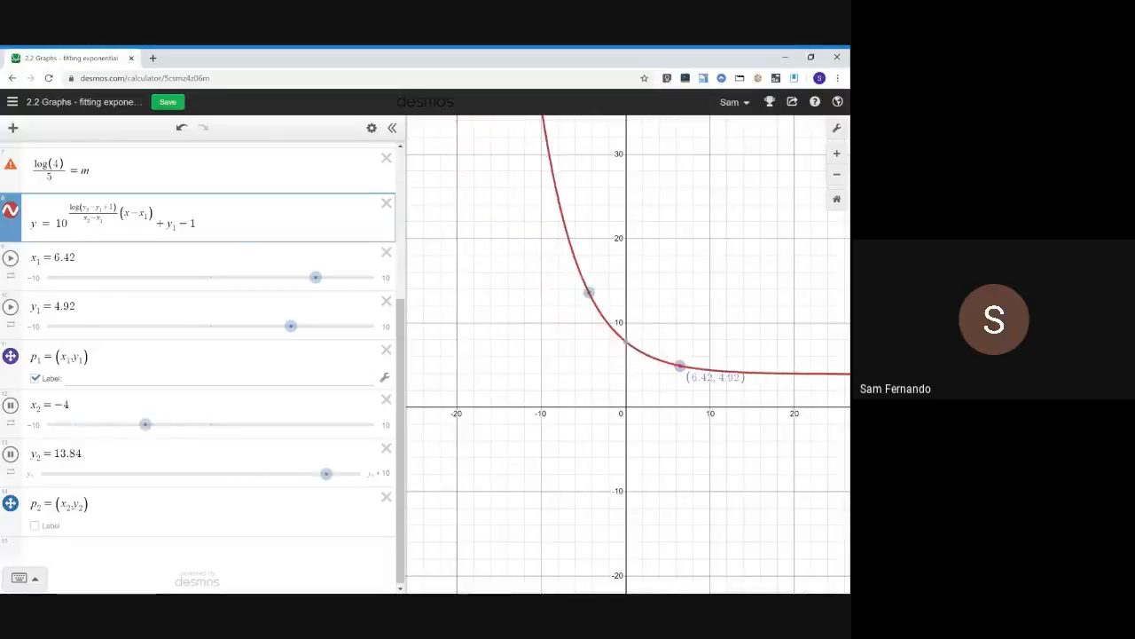
left_click(201, 226)
key("ctrl+a")
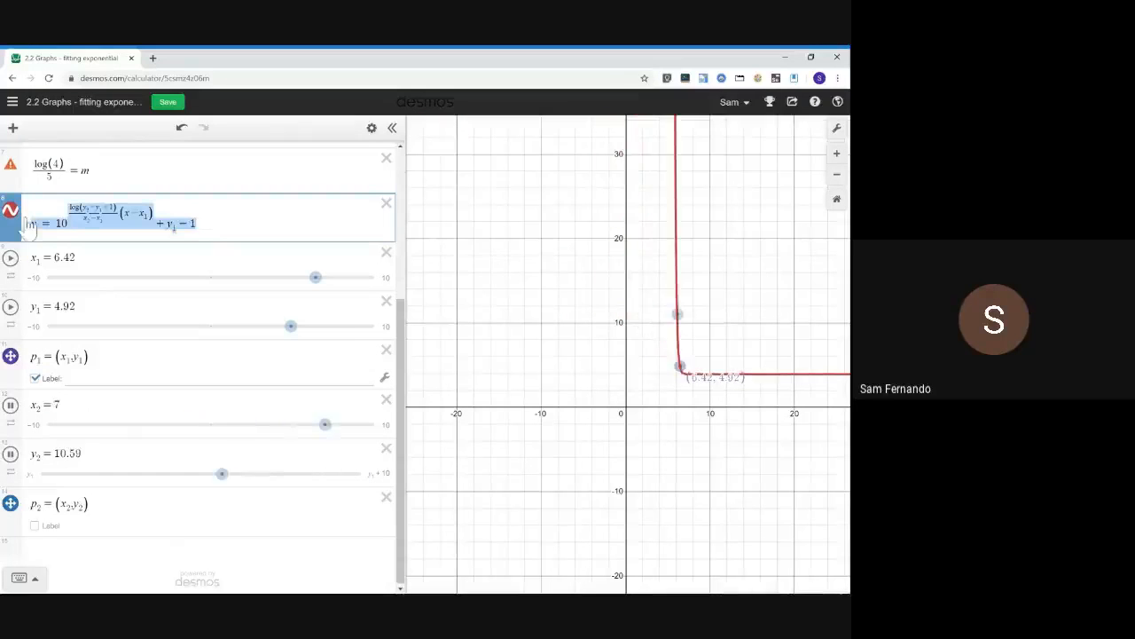
key("Right")
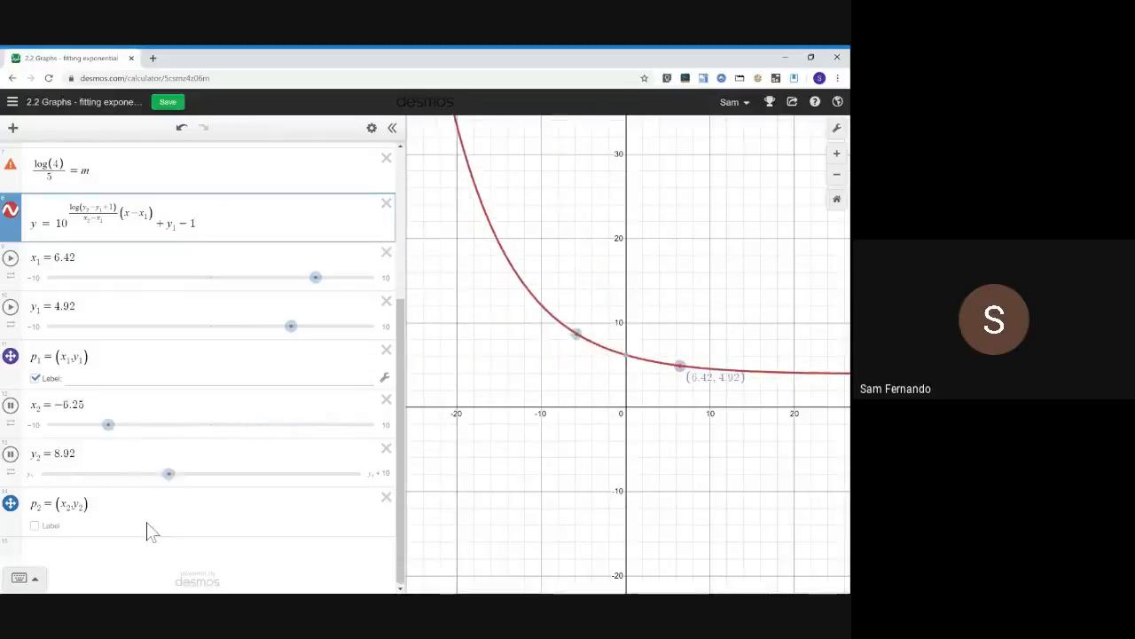
Play the x₁ animation, hide the label of p₁, and play the y₁ animation
left_click(10, 258)
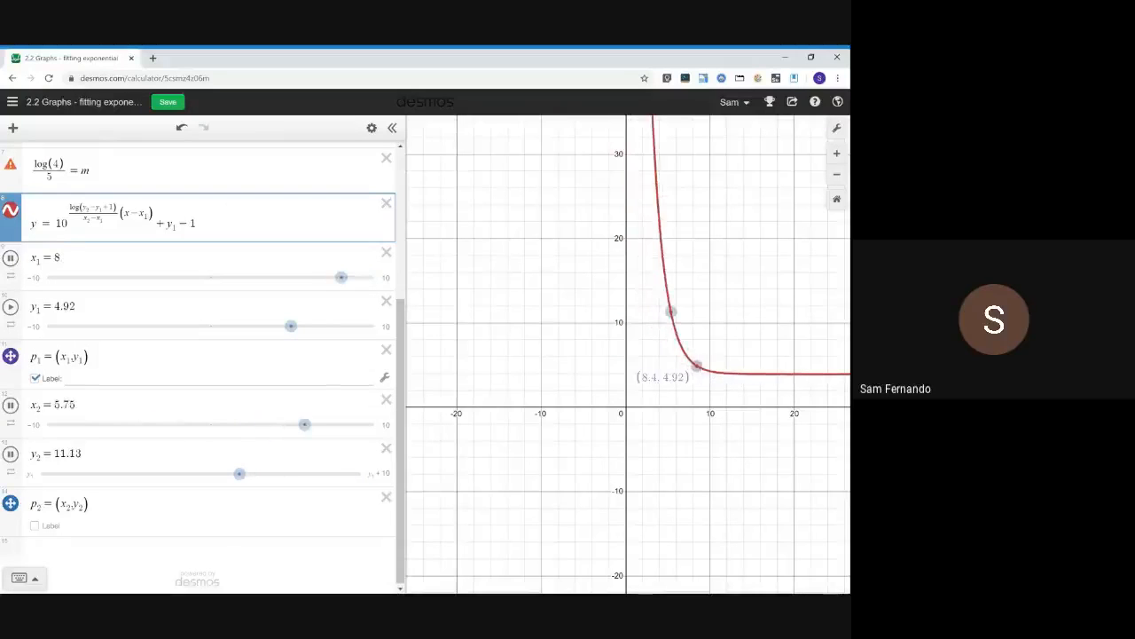
left_click(35, 379)
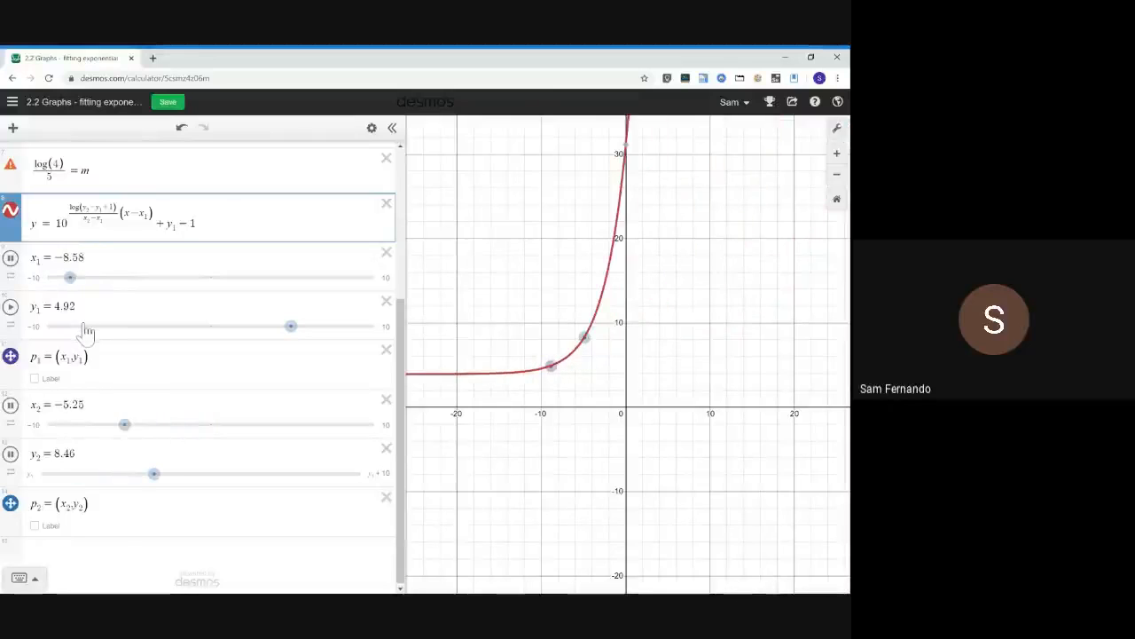
left_click(12, 308)
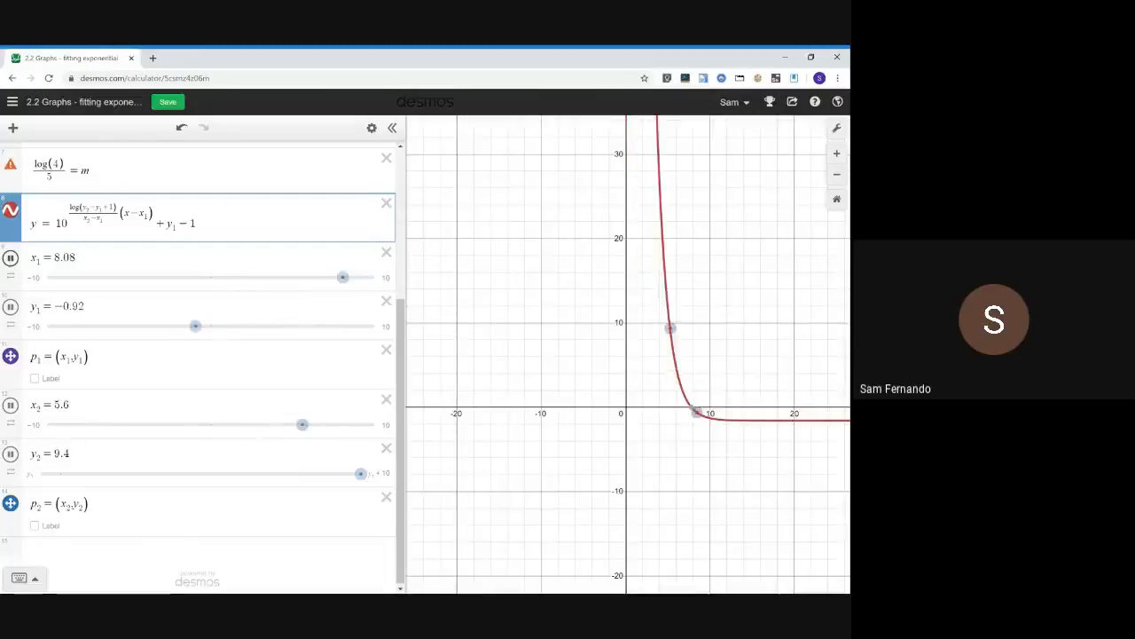
Move the y₁ slider row above x₁ and stop all four slider animations
left_click_drag(11, 258, 10, 318)
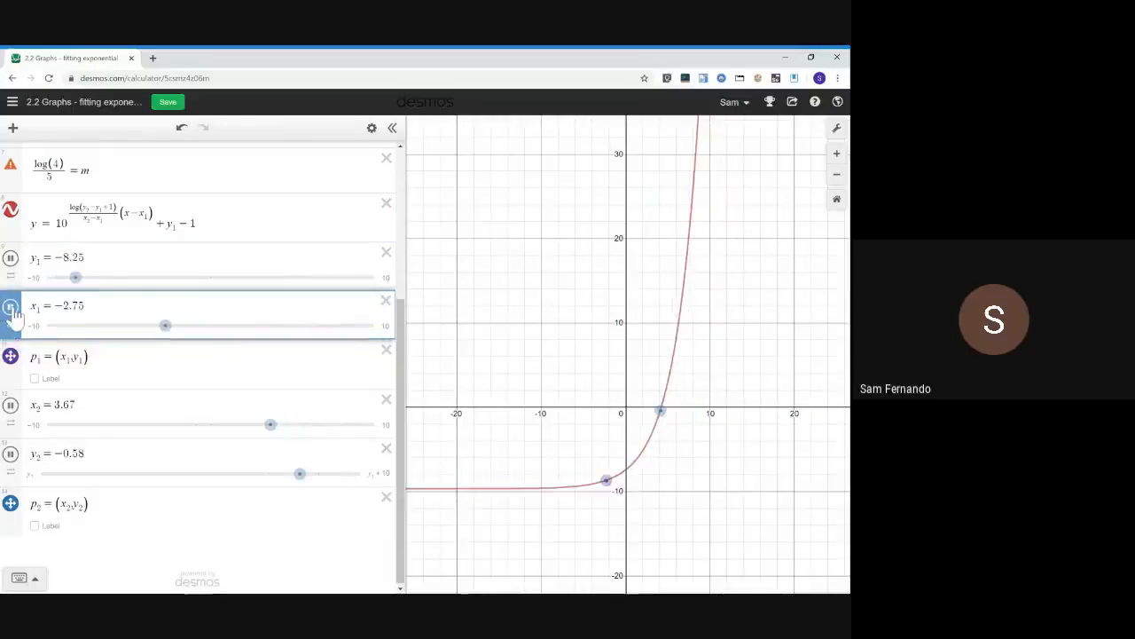
left_click(10, 404)
left_click(11, 454)
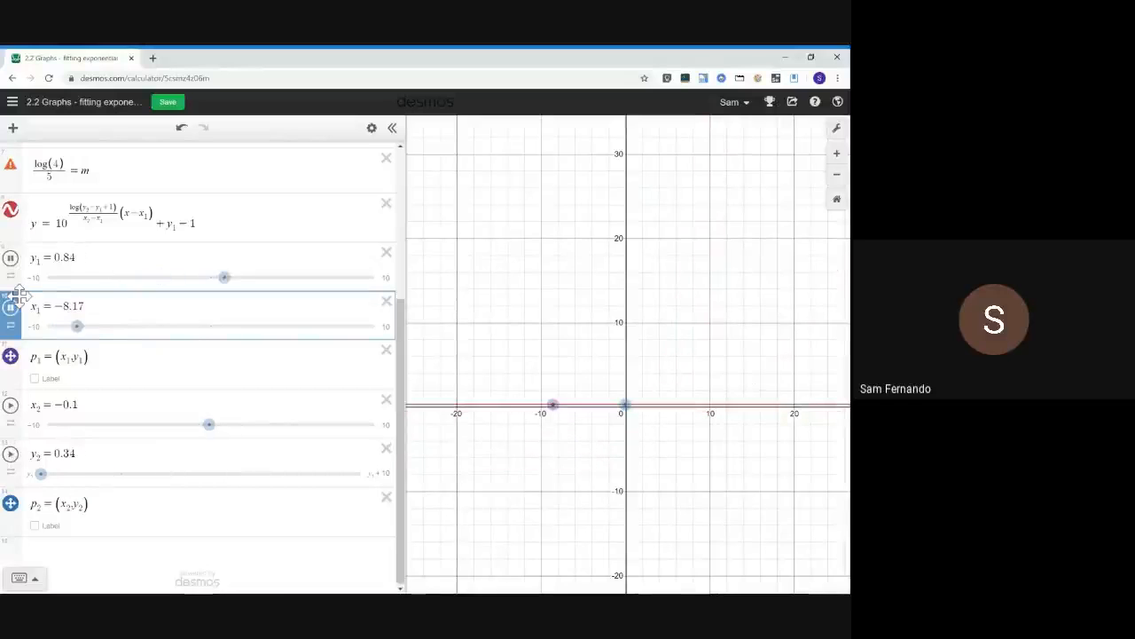
left_click(10, 306)
left_click(11, 311)
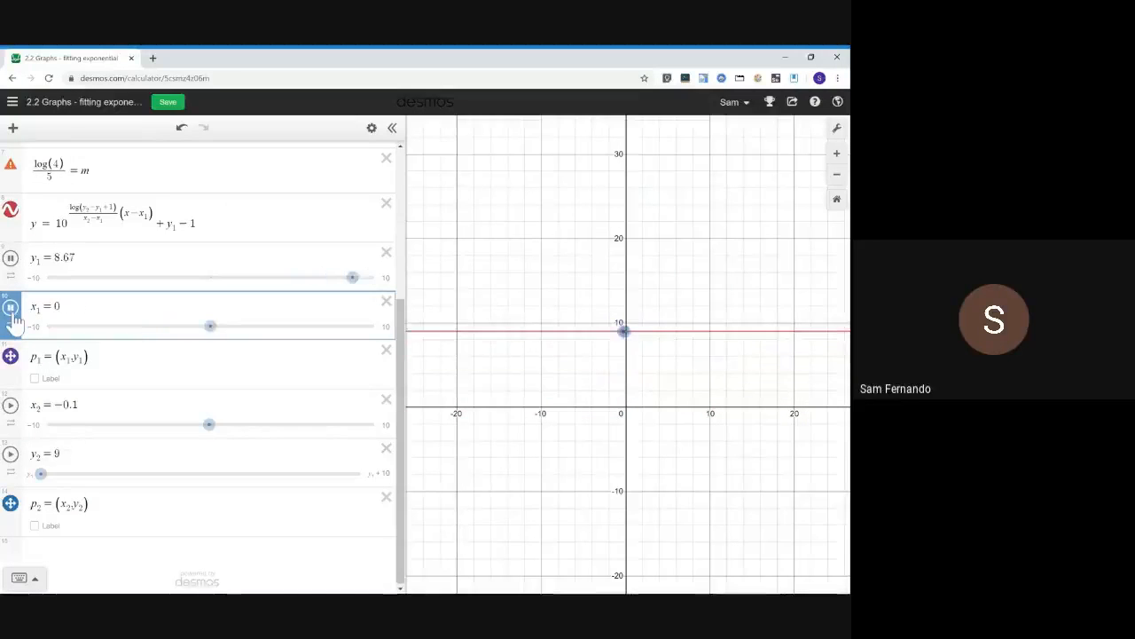
left_click(11, 310)
left_click(11, 257)
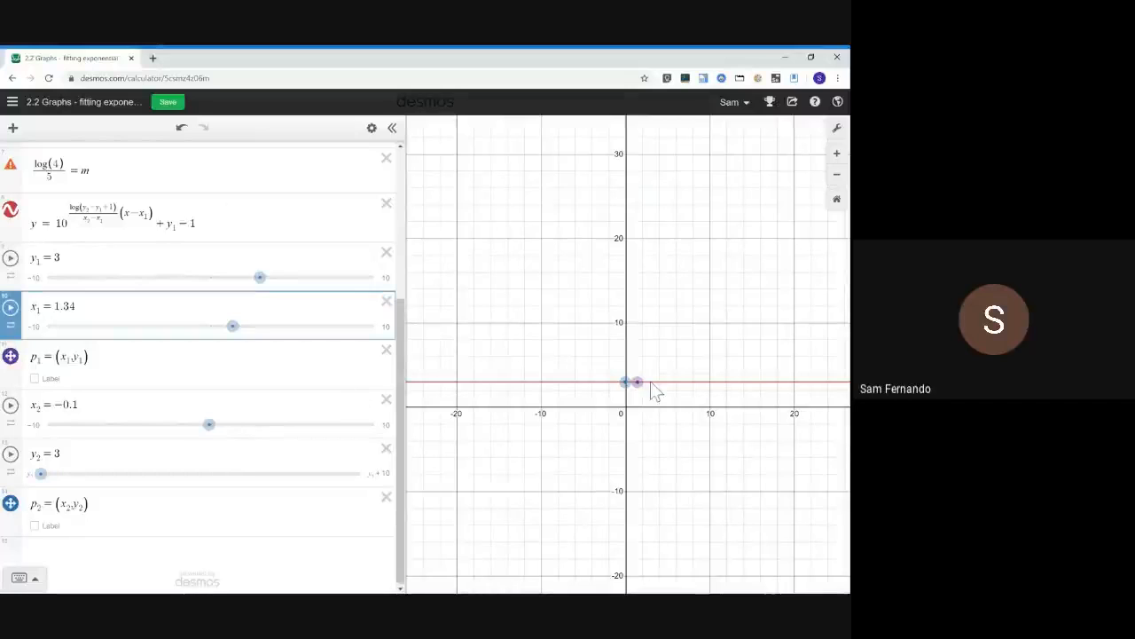
Drag point p₁ to about (10.66, 12.8) and point p₂ to about (2.65, 12.8) on the graph
left_click_drag(652, 384, 729, 301)
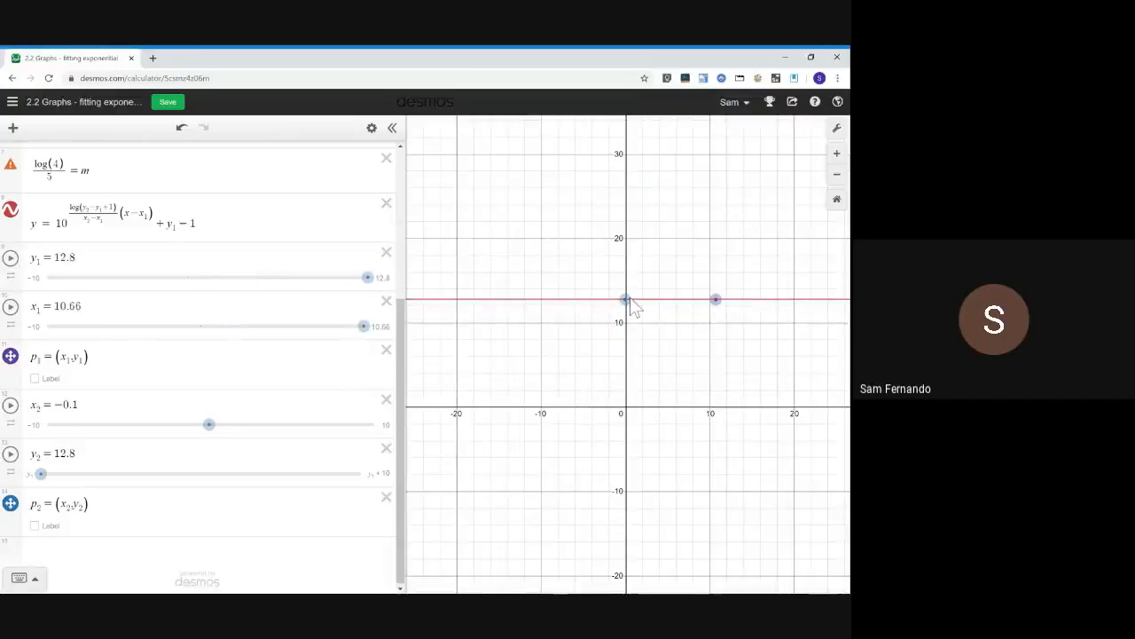
left_click_drag(624, 307, 648, 363)
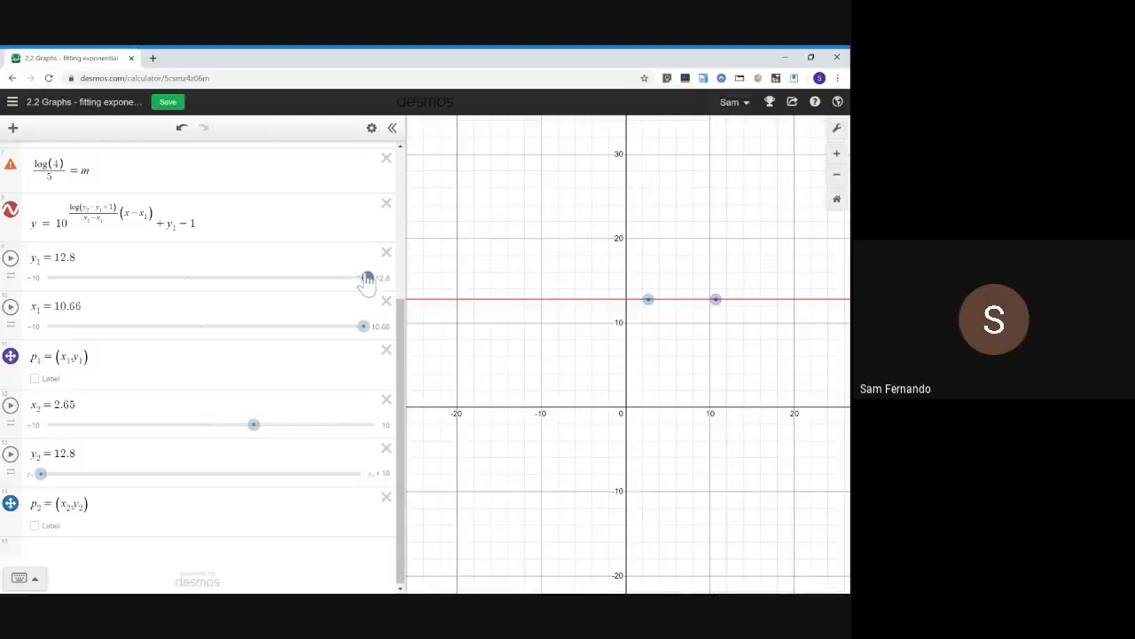
Drag the y₁ slider down to about 4.6 so the curve passes through both points
left_click_drag(367, 278, 326, 296)
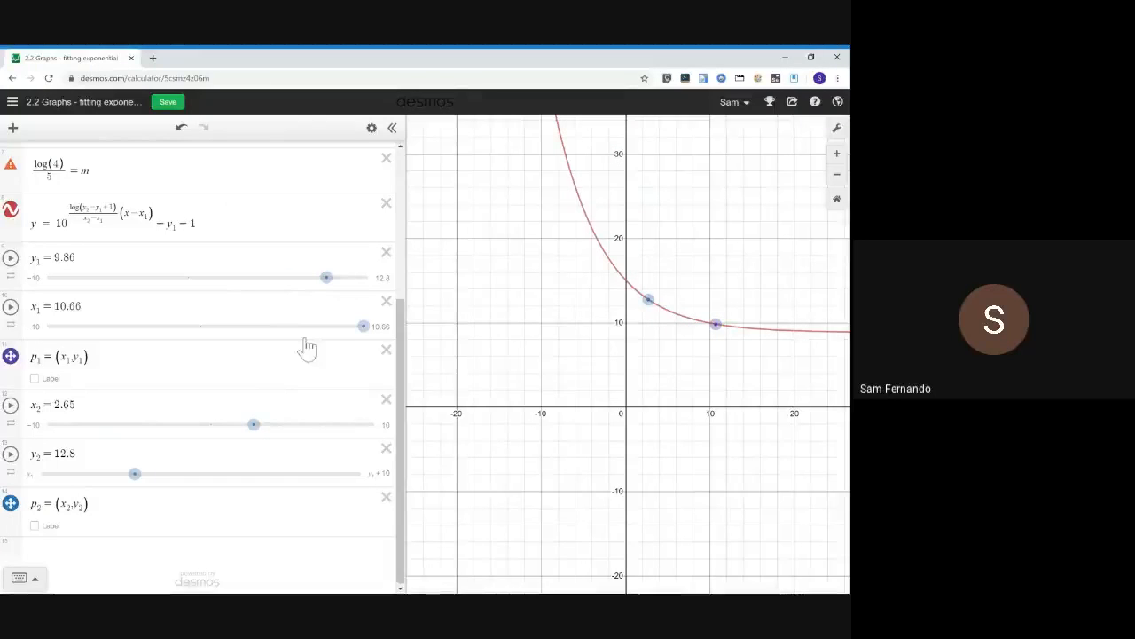
left_click_drag(327, 281, 254, 284)
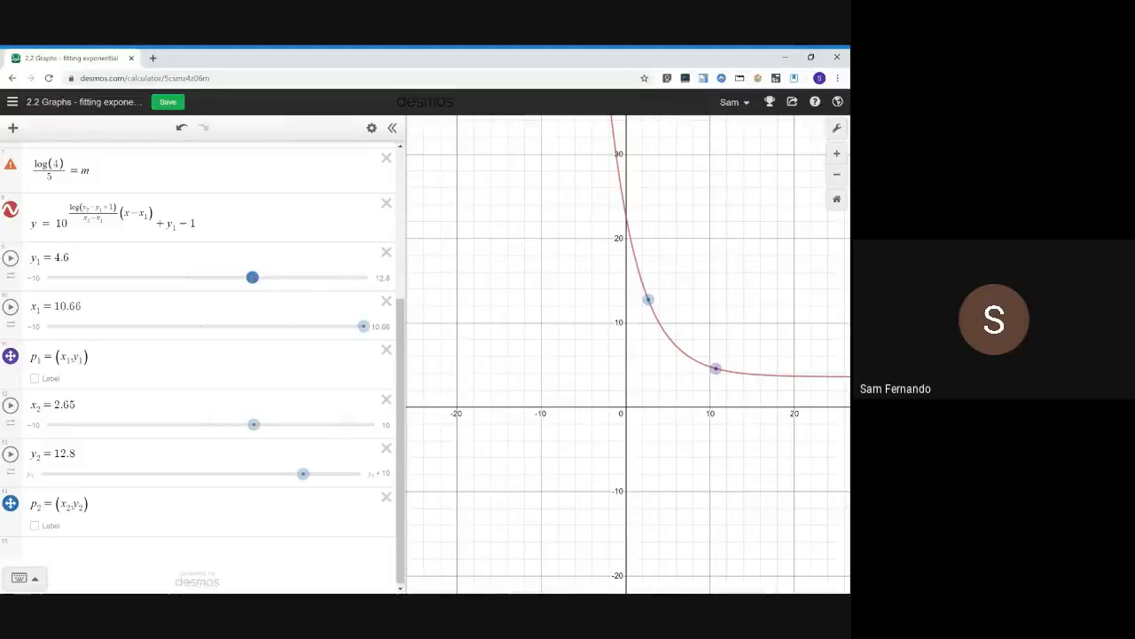
scroll(252, 277, "up", 5)
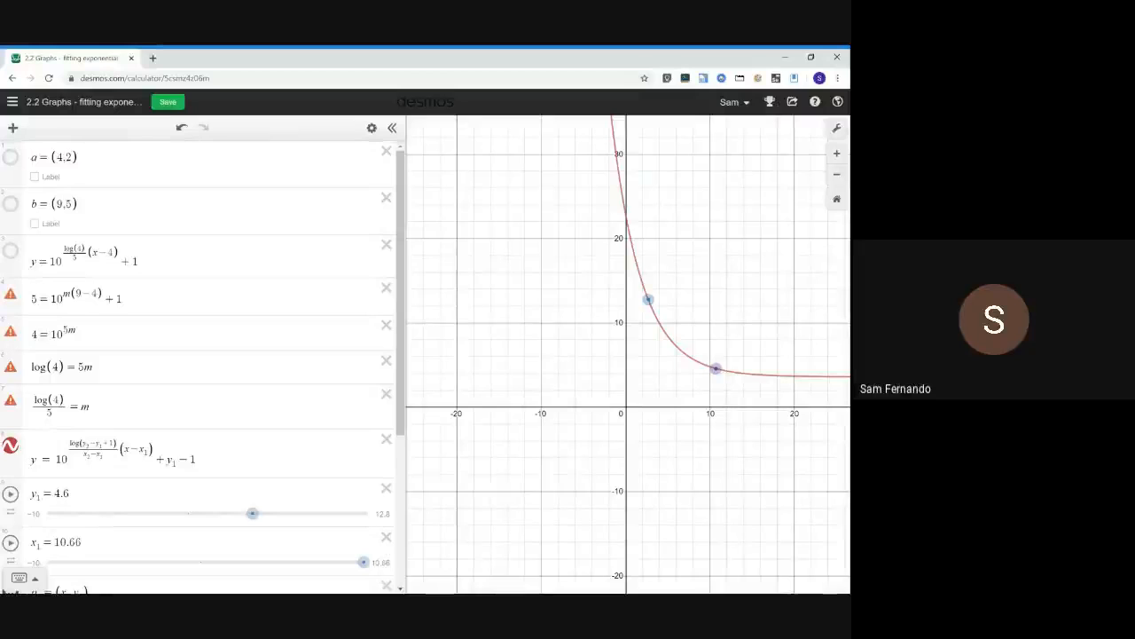